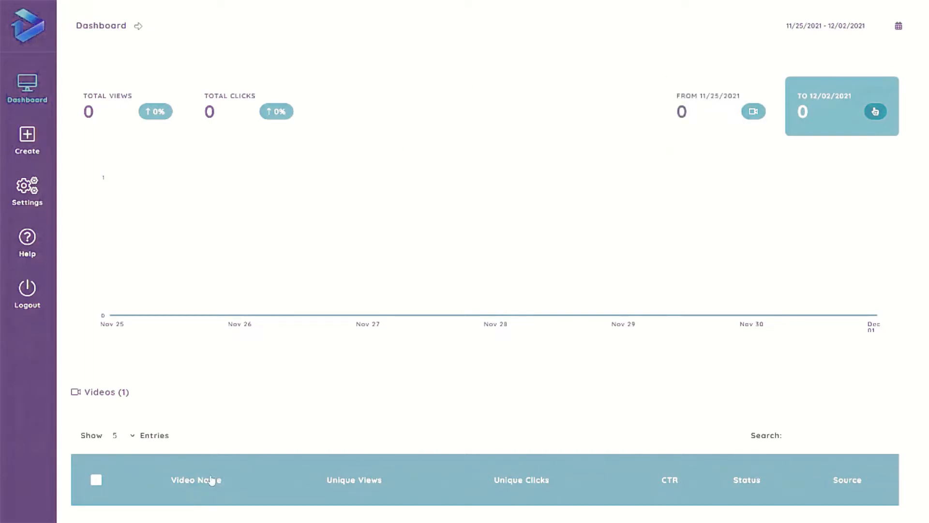
- Review the dashboard's view and click statistics and its video list, and open the account settings
{"action": "scroll", "coordinate": [210, 481], "scroll_direction": "down", "scroll_amount": 2}
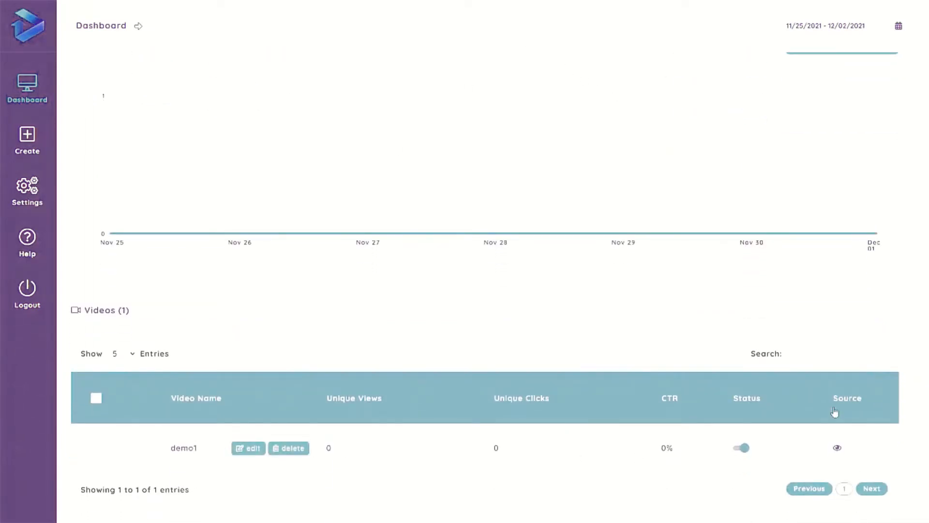
{"action": "scroll", "coordinate": [456, 95], "scroll_direction": "up", "scroll_amount": 2}
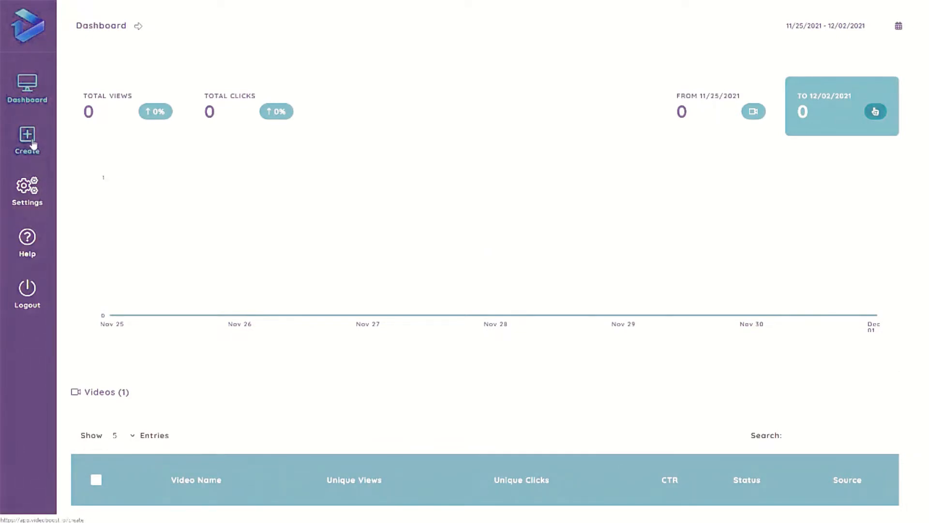
{"action": "left_click", "coordinate": [31, 190]}
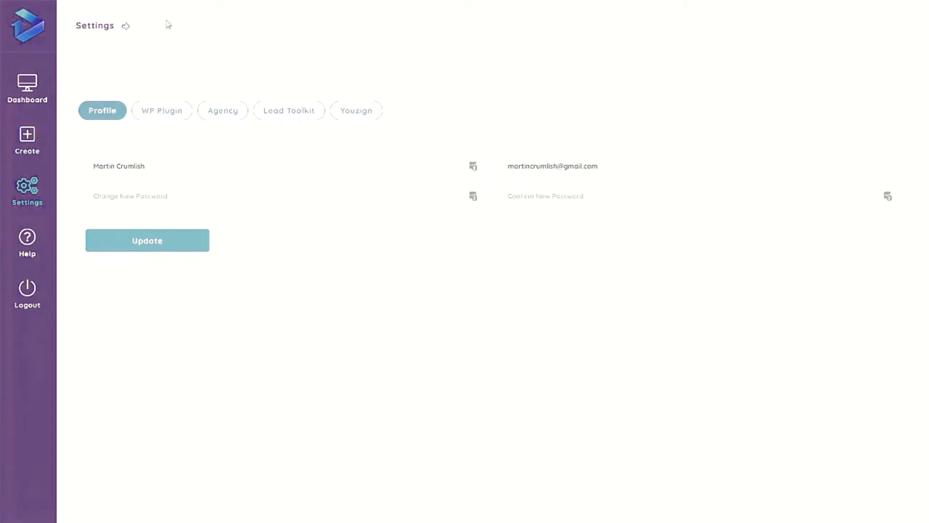
{"action": "left_click", "coordinate": [29, 138]}
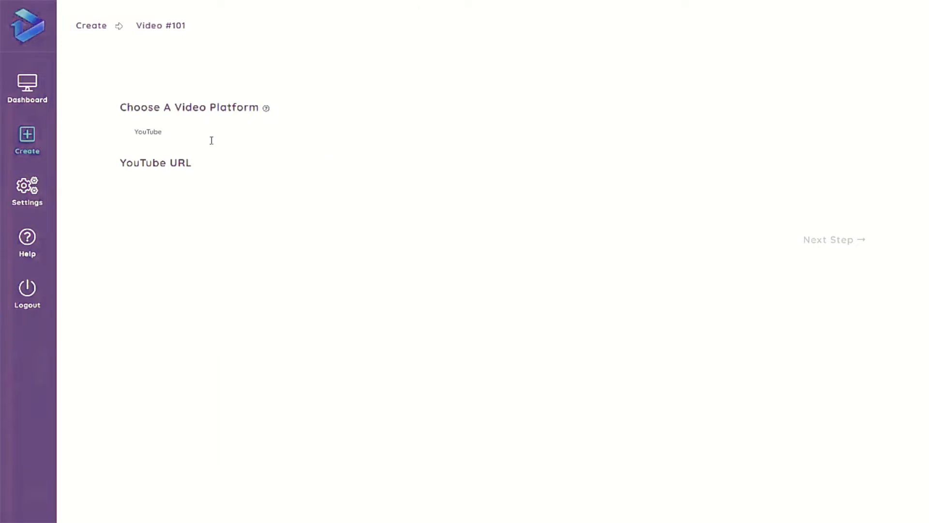
{"action": "left_click", "coordinate": [140, 132]}
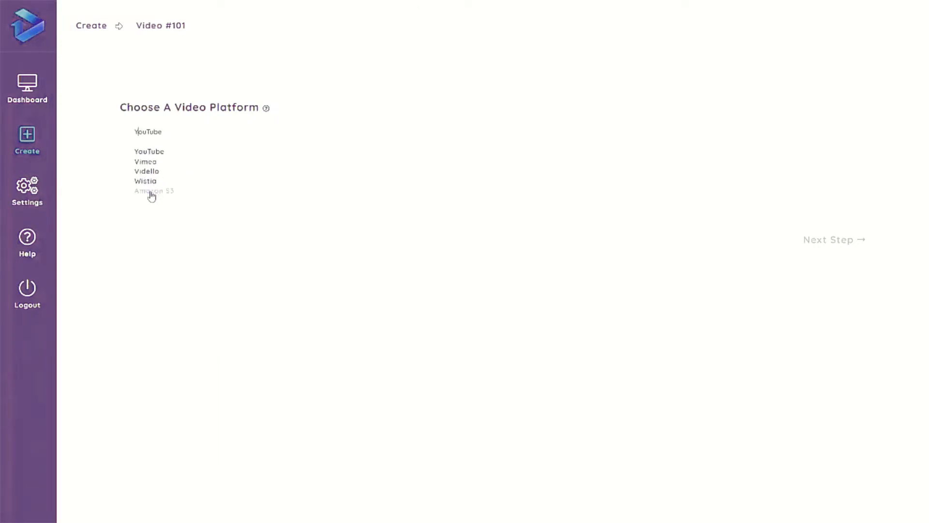
{"action": "left_click", "coordinate": [149, 153]}
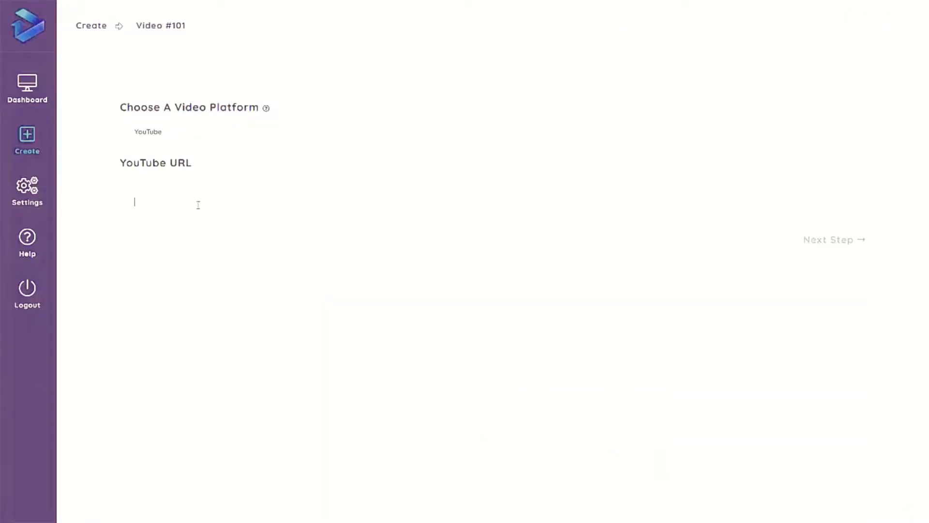
{"action": "type", "text": "https://www.youtube.com/watch?v=nQNX4FFrAko"}
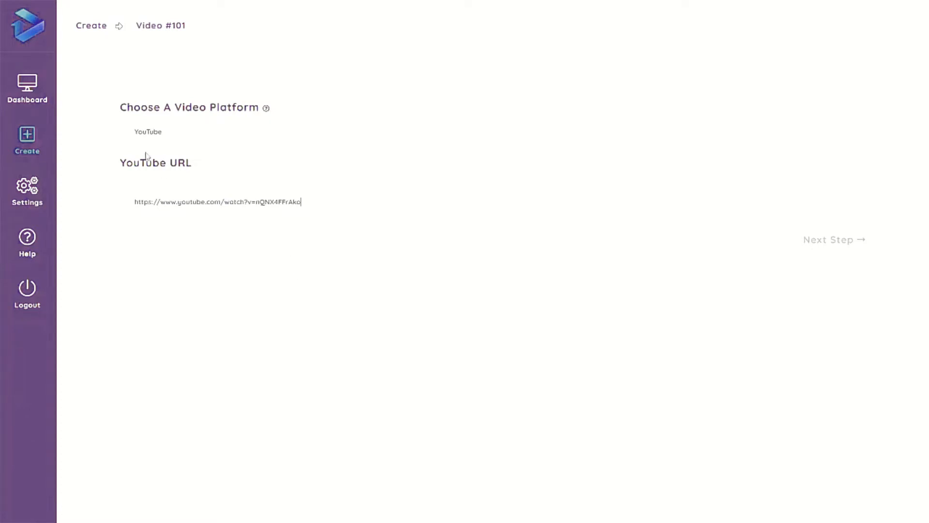
{"action": "left_click", "coordinate": [828, 242]}
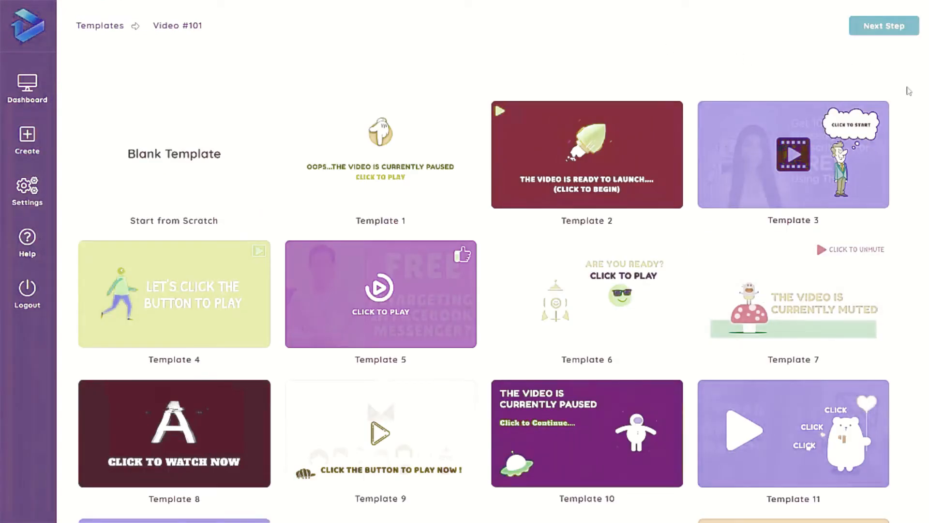
- Browse the template gallery, preview Template 5 and select it for the video
{"action": "scroll", "coordinate": [909, 90], "scroll_direction": "down", "scroll_amount": 6}
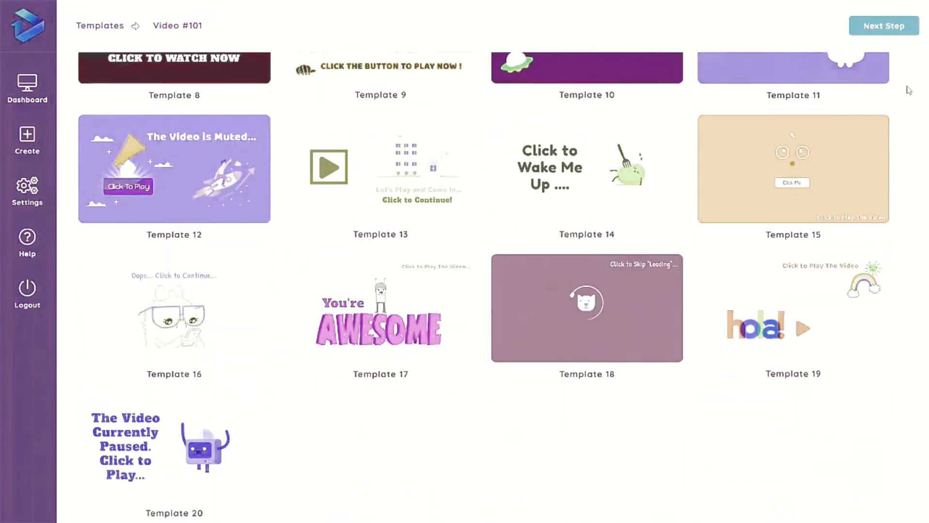
{"action": "scroll", "coordinate": [909, 90], "scroll_direction": "up", "scroll_amount": 2}
{"action": "scroll", "coordinate": [909, 90], "scroll_direction": "up", "scroll_amount": 3}
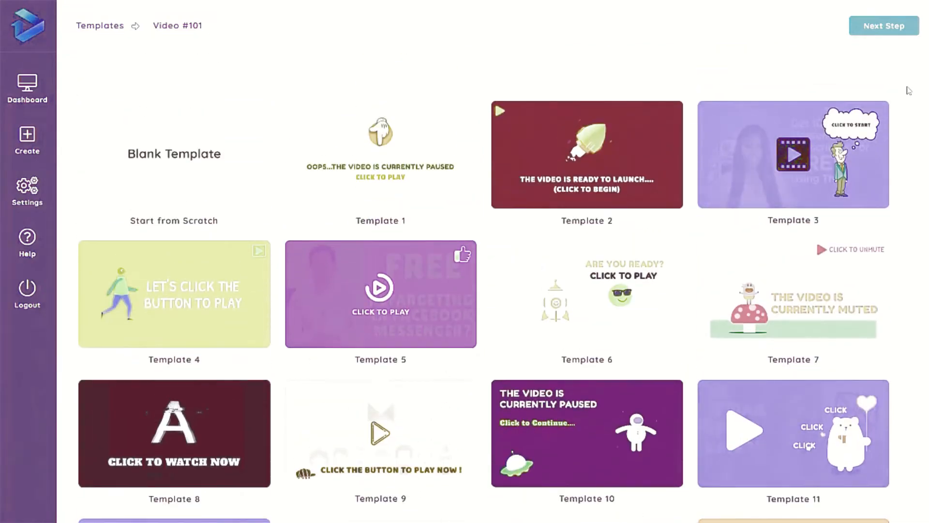
{"action": "mouse_move", "coordinate": [155, 158]}
{"action": "mouse_move", "coordinate": [396, 298]}
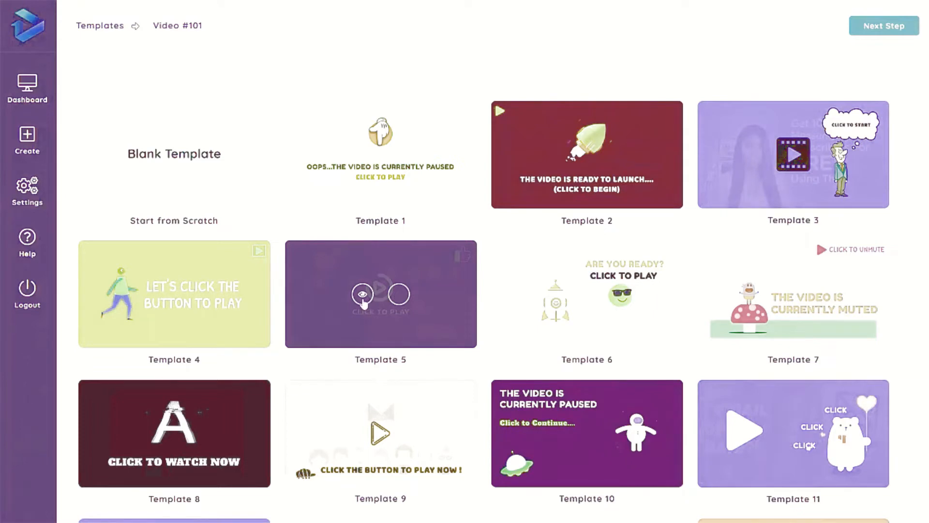
{"action": "left_click", "coordinate": [363, 296]}
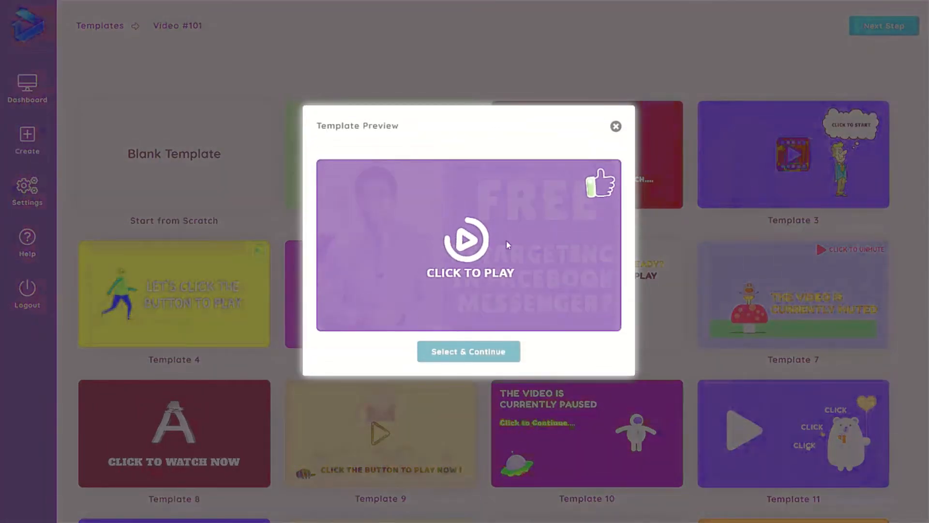
{"action": "left_click", "coordinate": [478, 357]}
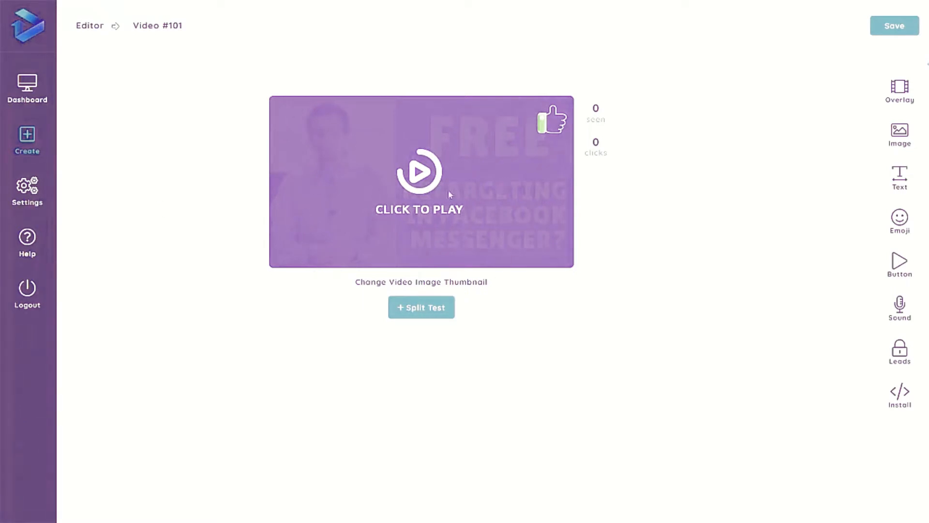
- Make the purple overlay slightly more transparent so the video thumbnail shows through more clearly
{"action": "left_click", "coordinate": [403, 172]}
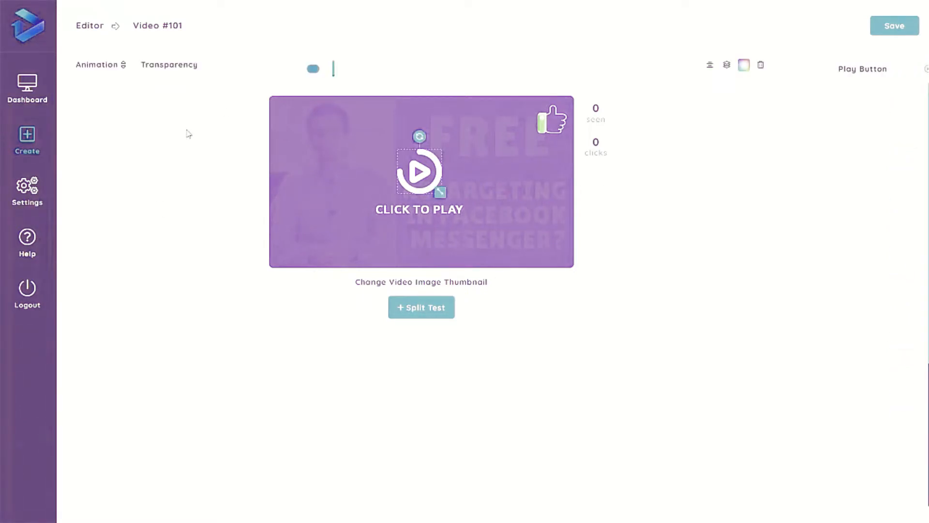
{"action": "left_click", "coordinate": [347, 131]}
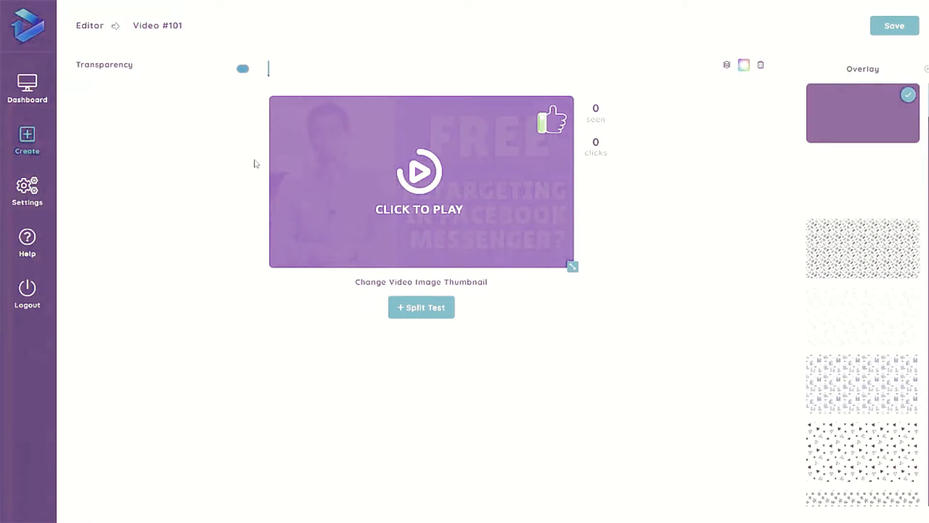
{"action": "mouse_move", "coordinate": [244, 71]}
{"action": "left_mouse_down"}
{"action": "mouse_move", "coordinate": [178, 70]}
{"action": "mouse_move", "coordinate": [249, 70]}
{"action": "mouse_move", "coordinate": [241, 73]}
{"action": "left_mouse_up"}
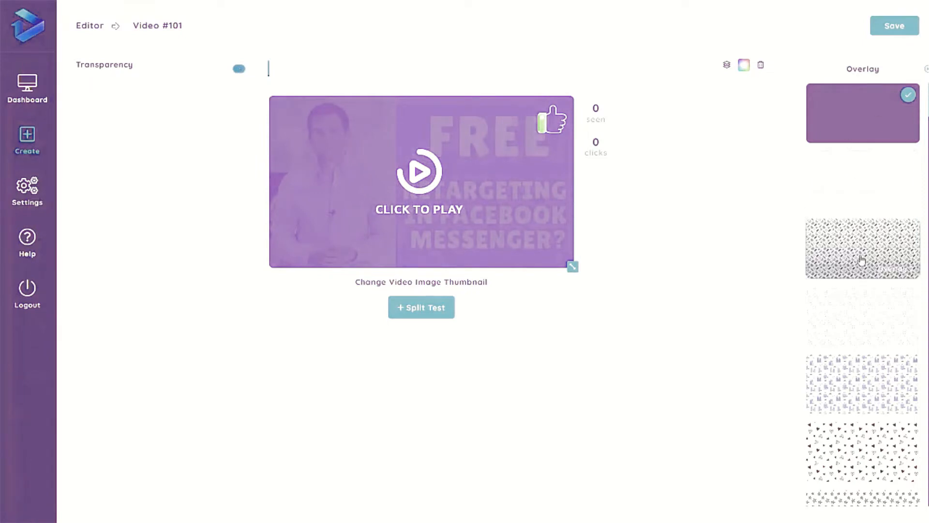
- Look through the available overlay patterns and change the current overlay's colour to green
{"action": "scroll", "coordinate": [862, 260], "scroll_direction": "down", "scroll_amount": 5}
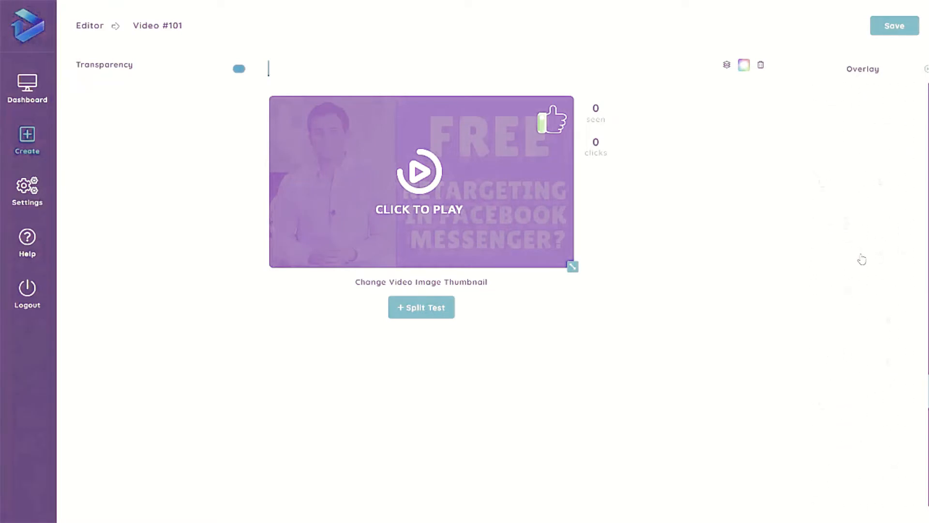
{"action": "scroll", "coordinate": [863, 261], "scroll_direction": "down", "scroll_amount": 3}
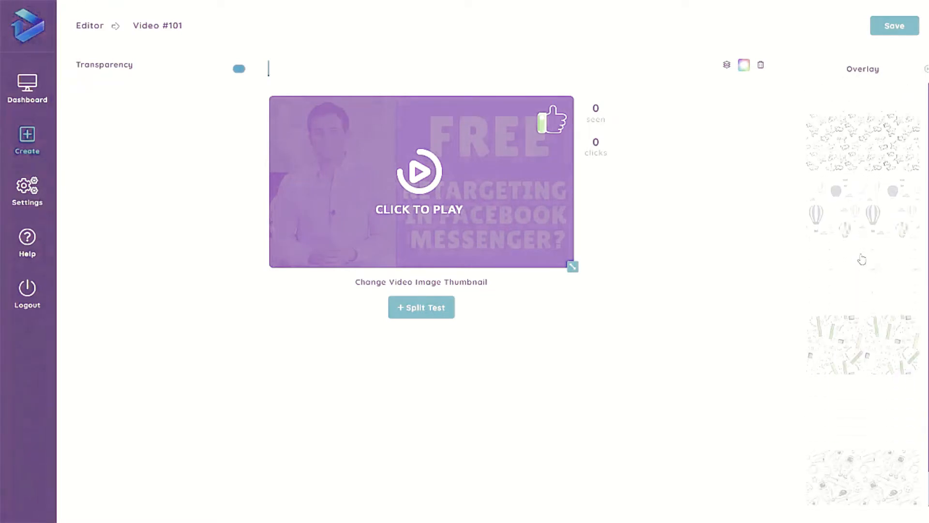
{"action": "left_click", "coordinate": [744, 66]}
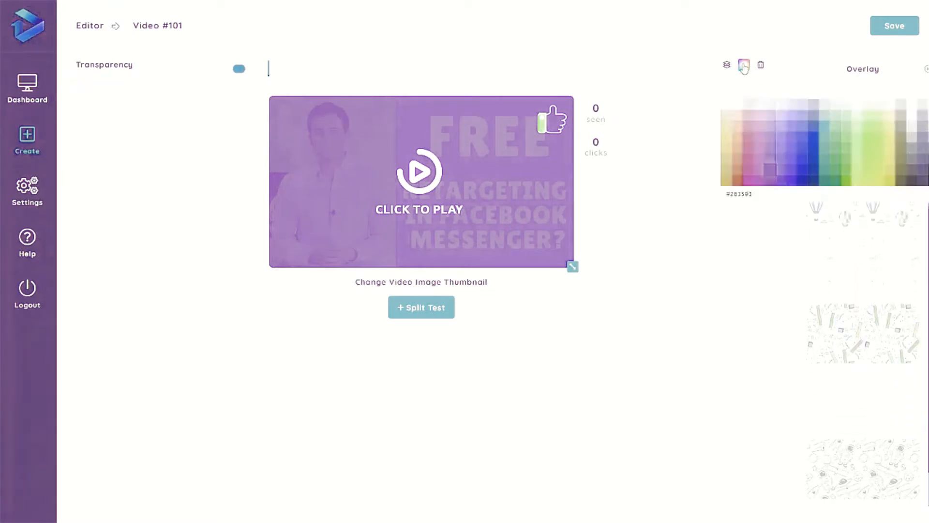
{"action": "left_click", "coordinate": [836, 160]}
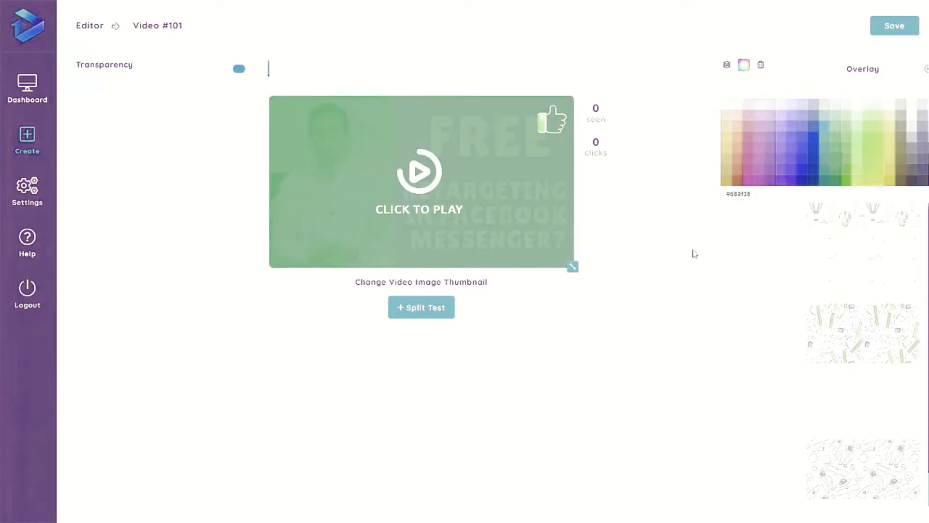
{"action": "left_click", "coordinate": [645, 271]}
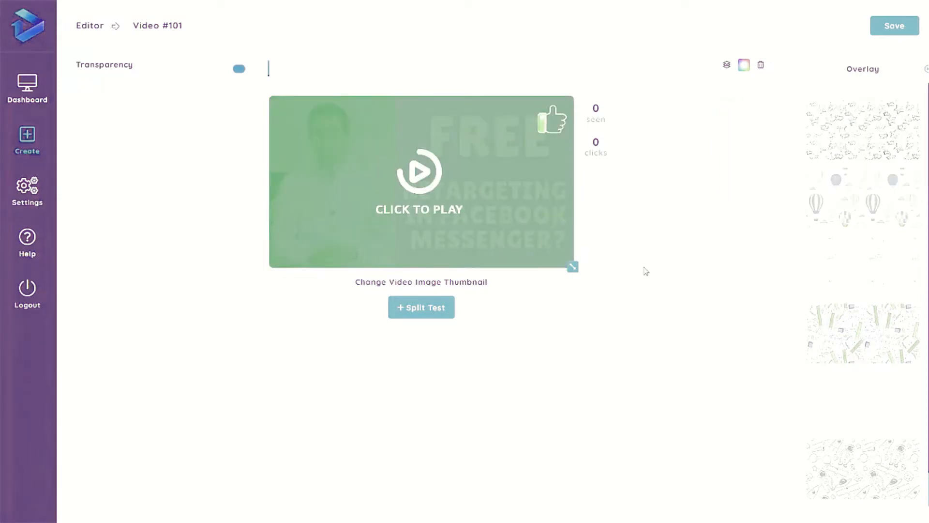
- Move the thumbs-up image slightly left on the thumbnail and give it the Bounce In animation
{"action": "left_click", "coordinate": [549, 127]}
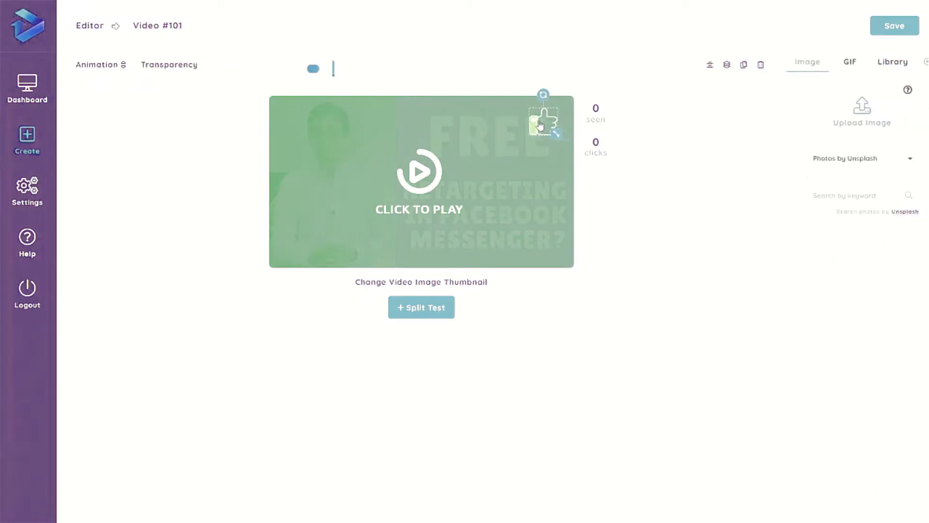
{"action": "left_click", "coordinate": [116, 68]}
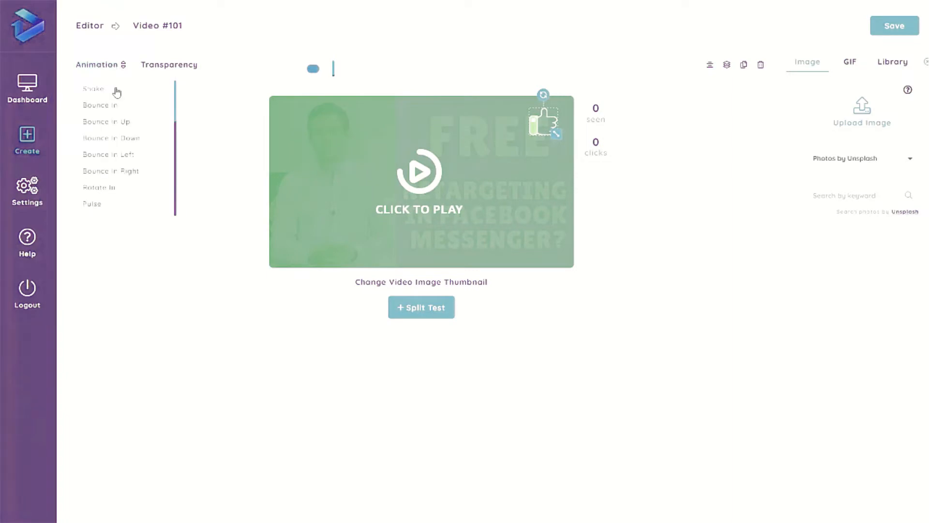
{"action": "left_click", "coordinate": [116, 104]}
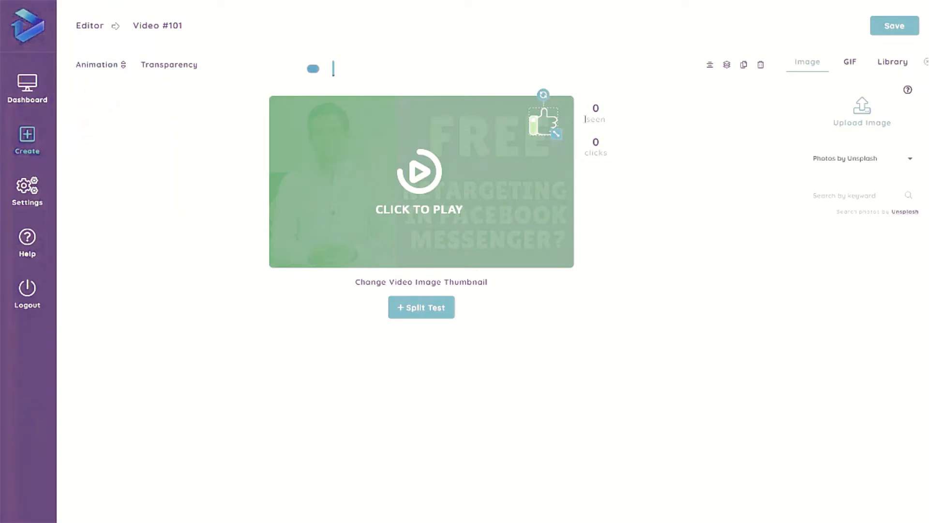
{"action": "left_click", "coordinate": [112, 68]}
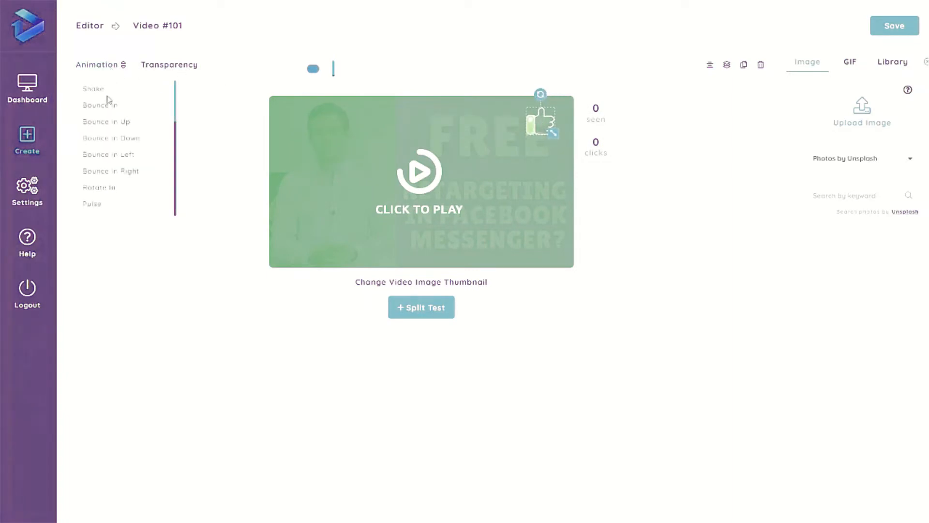
{"action": "left_click", "coordinate": [105, 104]}
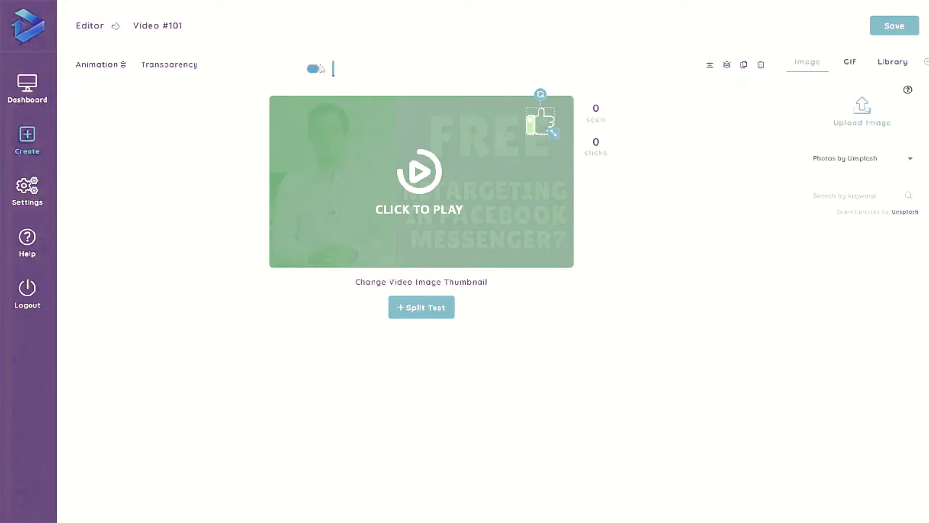
{"action": "left_click_drag", "start_coordinate": [321, 69], "coordinate": [342, 72]}
{"action": "left_click", "coordinate": [727, 65]}
- Replace the circular play button with the square-framed play icon and colour it white
{"action": "left_click", "coordinate": [439, 188]}
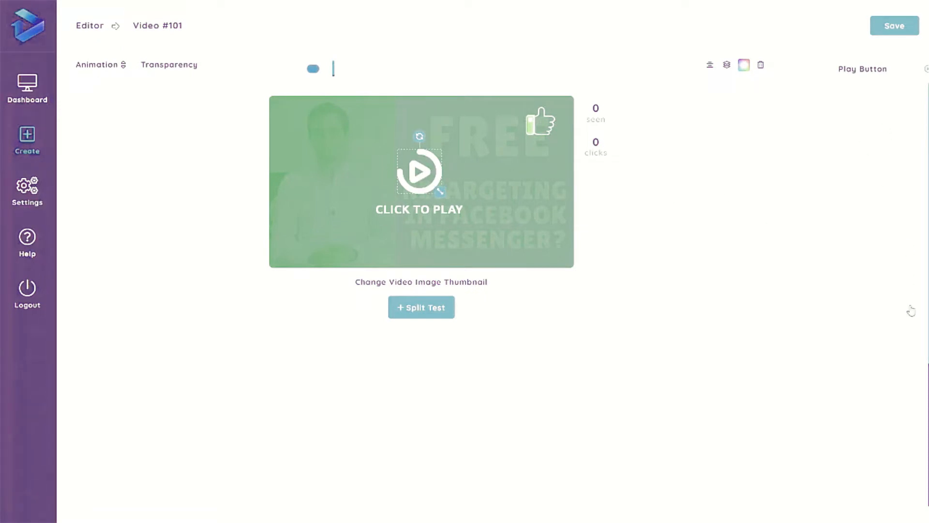
{"action": "left_click", "coordinate": [890, 171]}
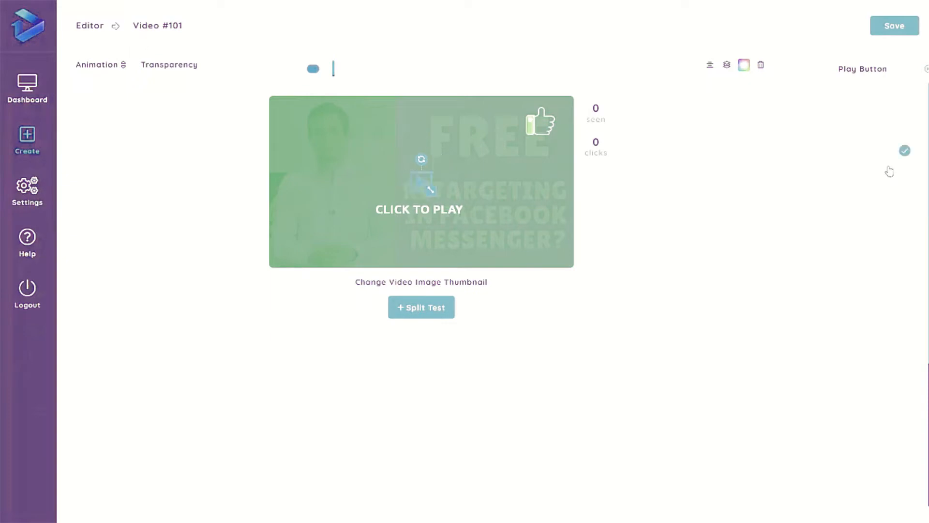
{"action": "left_click", "coordinate": [745, 65]}
{"action": "left_click", "coordinate": [730, 91]}
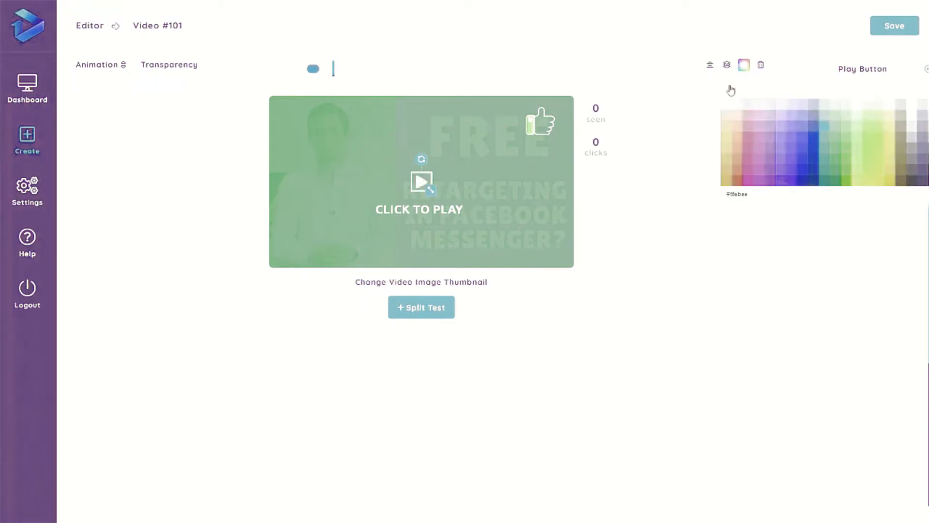
- Enlarge the square-framed play icon and place it above the CLICK TO PLAY text
{"action": "left_click_drag", "start_coordinate": [431, 189], "coordinate": [474, 242]}
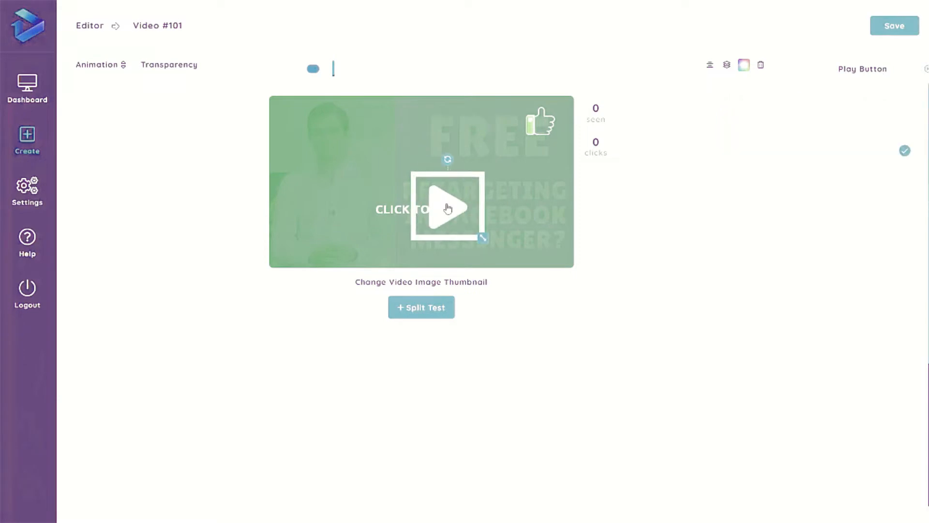
{"action": "left_click_drag", "start_coordinate": [448, 208], "coordinate": [411, 162]}
{"action": "left_click_drag", "start_coordinate": [448, 194], "coordinate": [438, 187]}
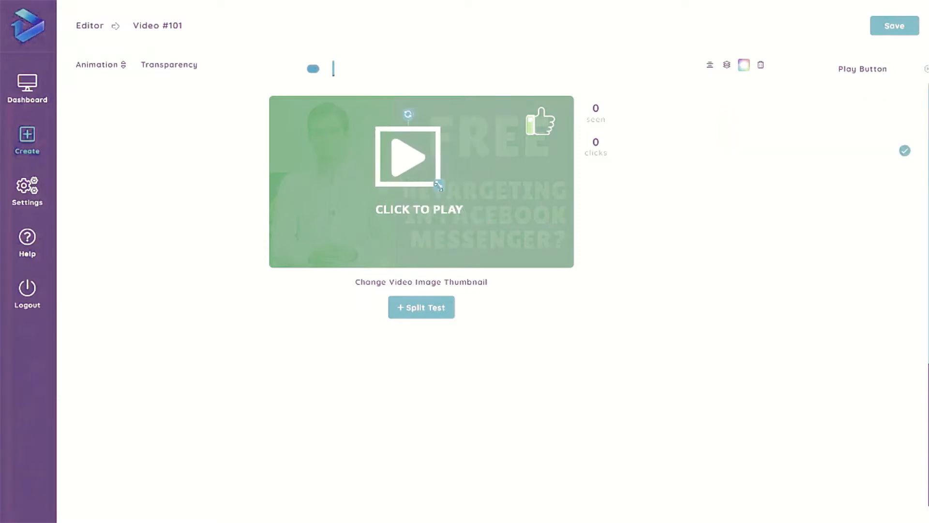
- Centre the play icon on the thumbnail and nudge the CLICK TO PLAY text slightly right beneath it
{"action": "left_click", "coordinate": [116, 68]}
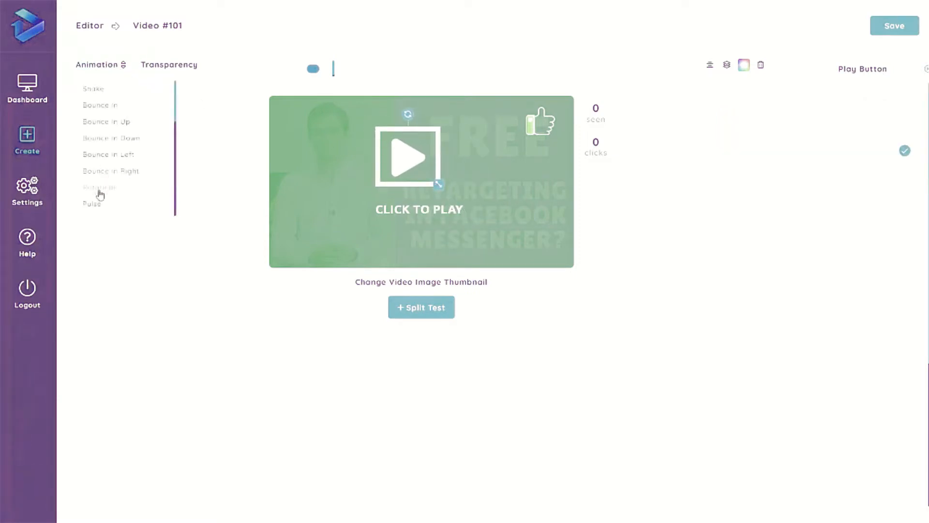
{"action": "left_click", "coordinate": [431, 212]}
{"action": "left_click", "coordinate": [413, 156]}
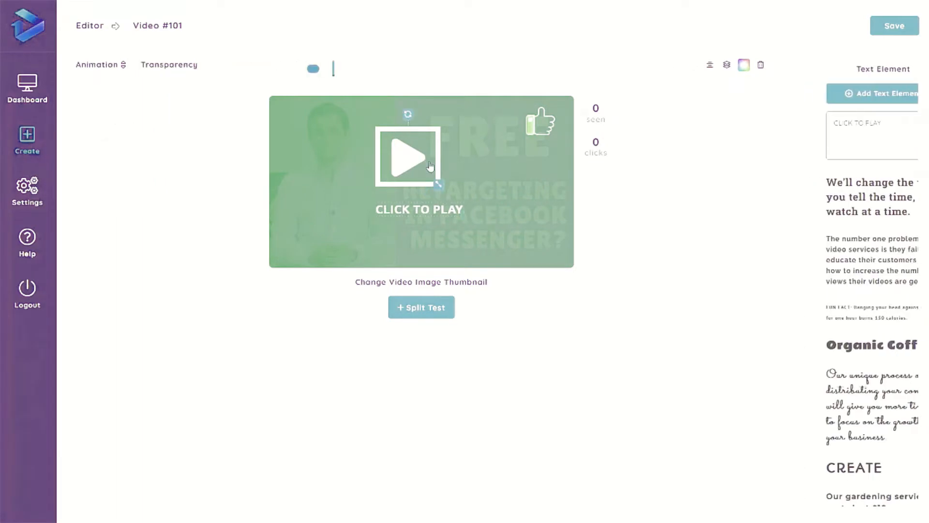
{"action": "left_click_drag", "start_coordinate": [413, 156], "coordinate": [426, 164]}
{"action": "left_click", "coordinate": [424, 210]}
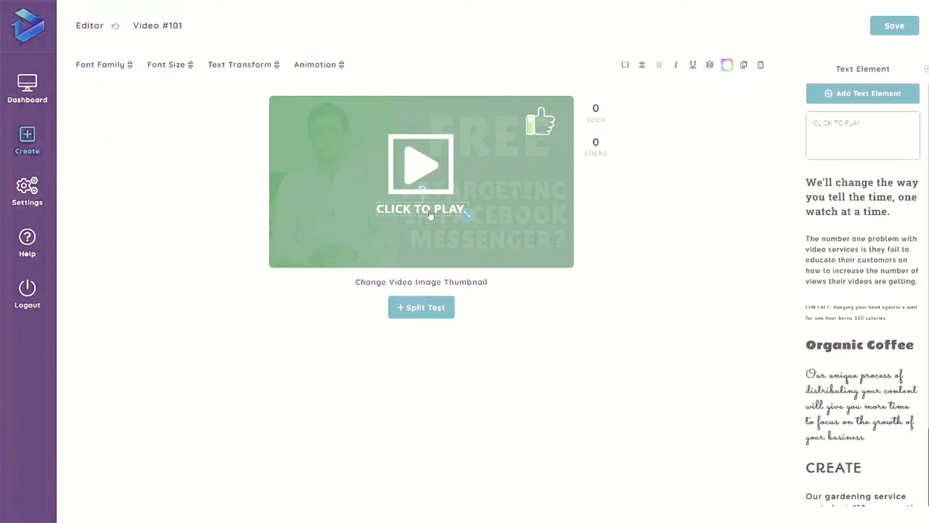
{"action": "left_click_drag", "start_coordinate": [426, 215], "coordinate": [429, 214]}
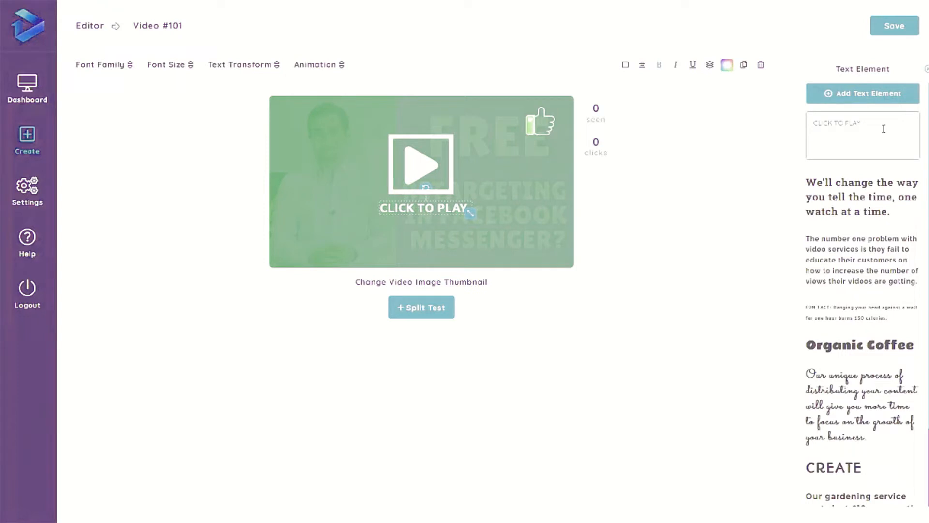
- Change the CLICK TO PLAY text to PLAY NOW and centre it on the thumbnail
{"action": "left_click_drag", "start_coordinate": [884, 128], "coordinate": [810, 120]}
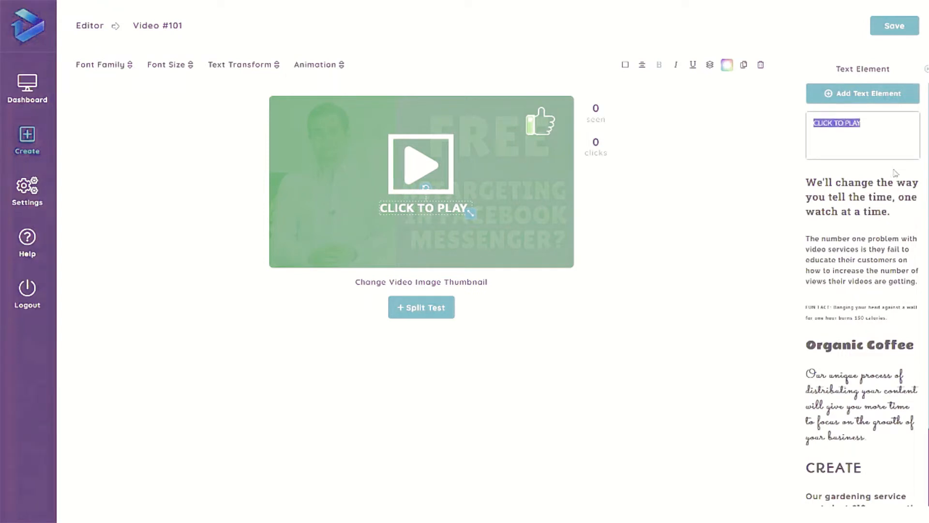
{"action": "type", "text": "PLAY NOW"}
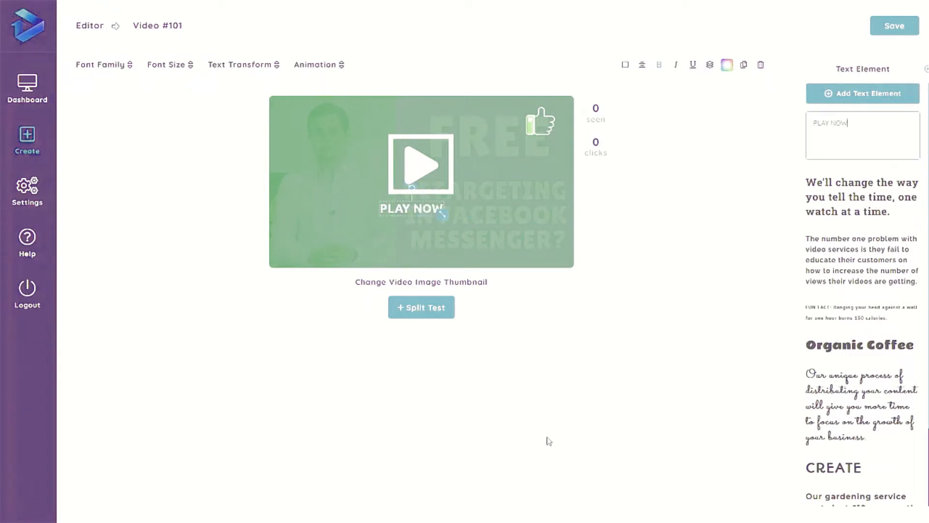
{"action": "left_click", "coordinate": [642, 66]}
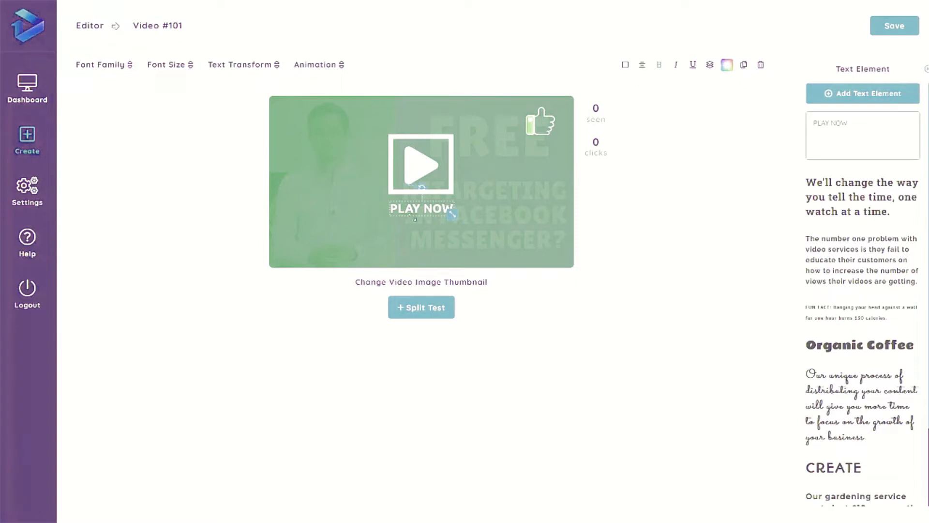
- Centre the square-framed play icon on the thumbnail and move it up to sit just above the PLAY NOW text
{"action": "left_click", "coordinate": [425, 175]}
{"action": "left_click", "coordinate": [710, 68]}
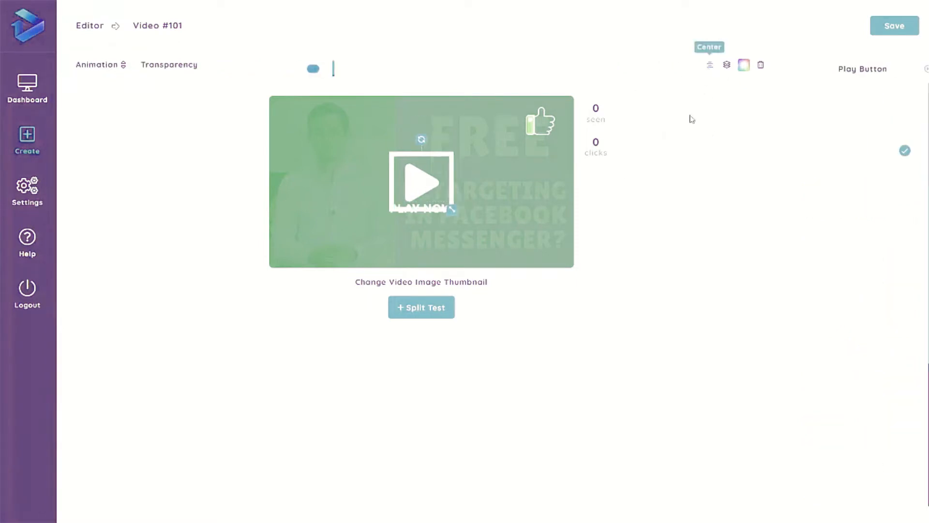
{"action": "left_click_drag", "start_coordinate": [430, 192], "coordinate": [424, 180]}
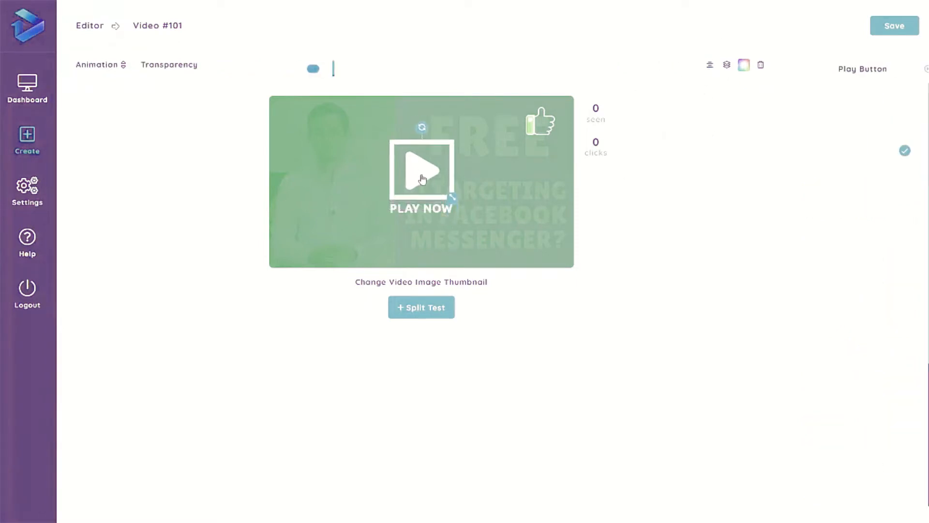
{"action": "left_click", "coordinate": [419, 215]}
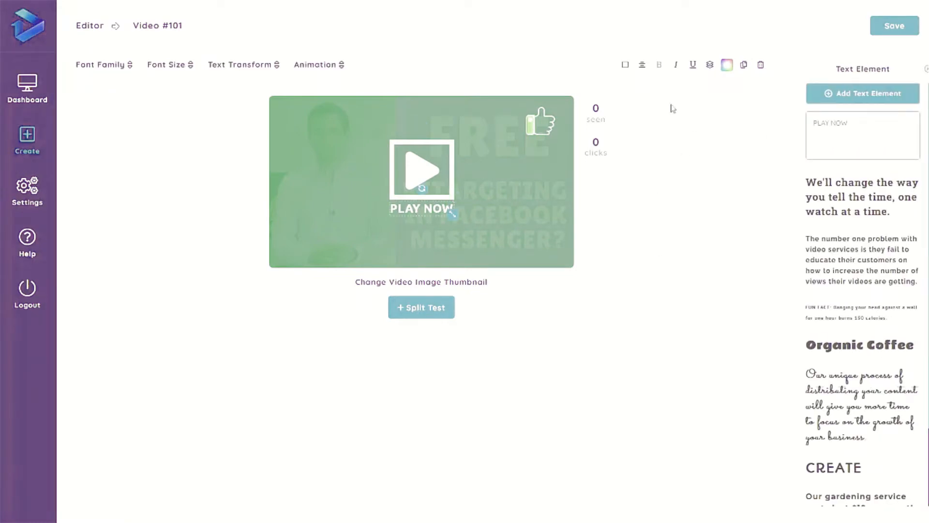
{"action": "left_click", "coordinate": [926, 71]}
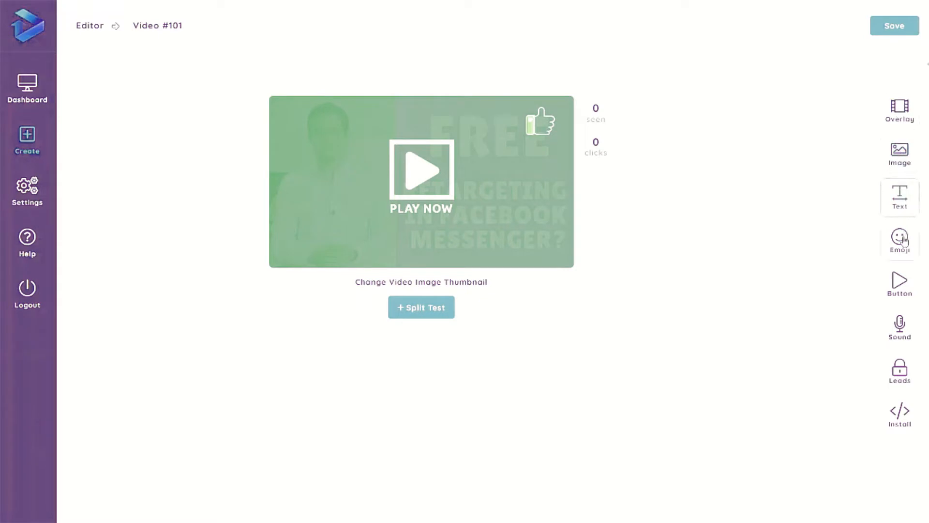
- Save the customised thumbnail and select its install script
{"action": "left_click", "coordinate": [889, 27]}
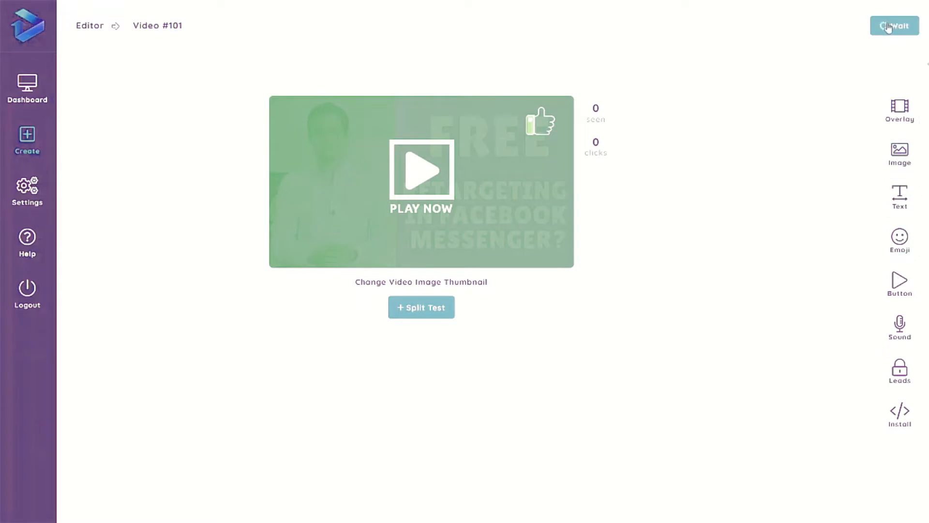
{"action": "left_click", "coordinate": [900, 414]}
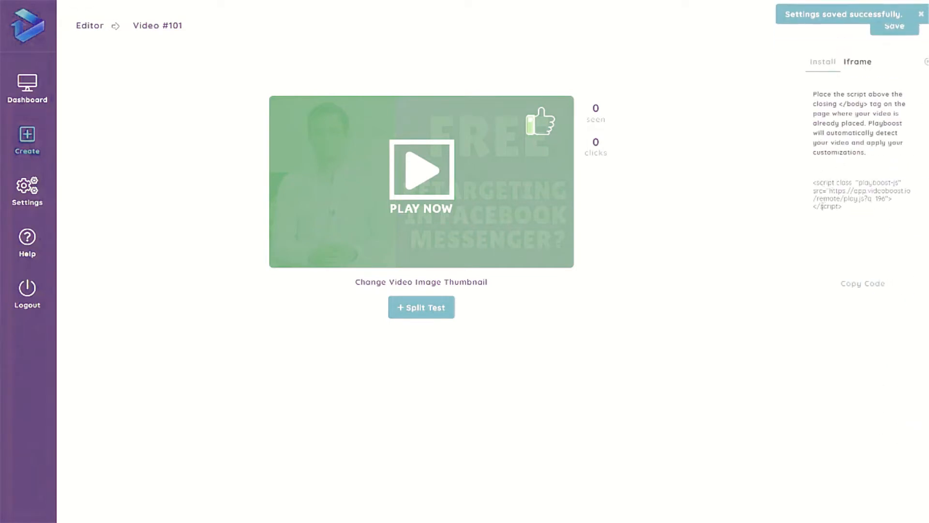
{"action": "left_click_drag", "start_coordinate": [856, 213], "coordinate": [814, 182]}
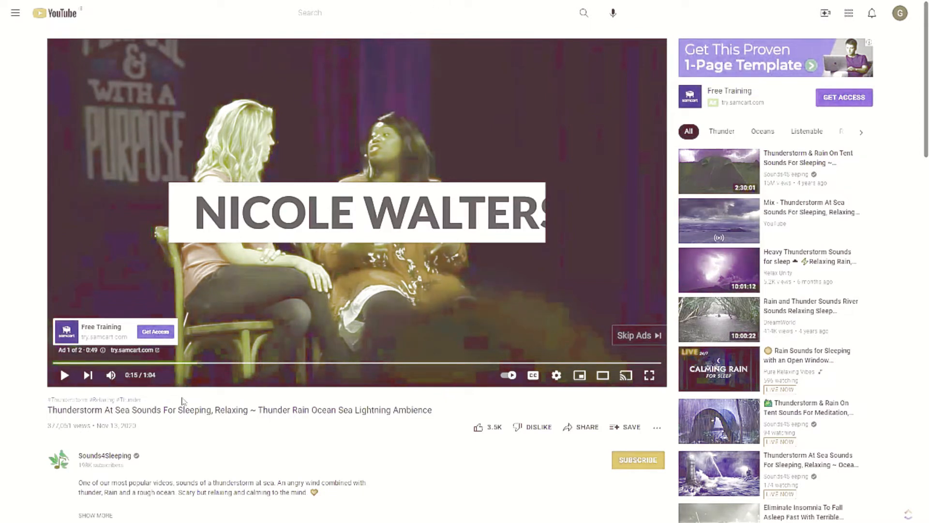
- Switch to the thunderstorm video's YouTube page and view its embed code from the sharing options
{"action": "left_click", "coordinate": [591, 429]}
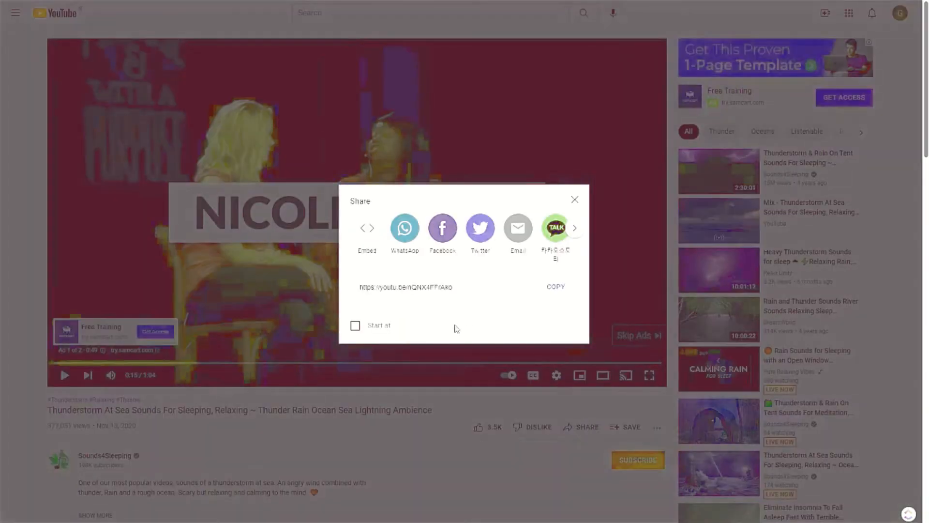
{"action": "left_click", "coordinate": [368, 227]}
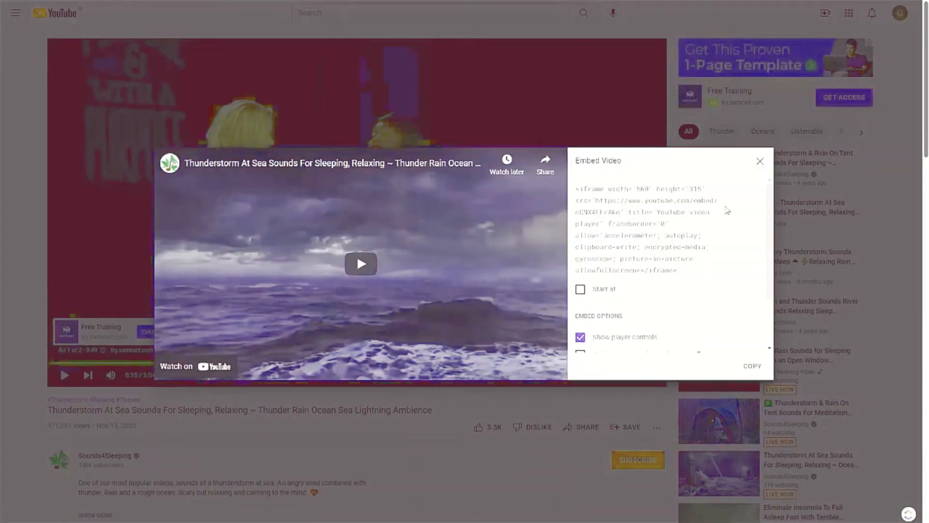
{"action": "left_click", "coordinate": [760, 161]}
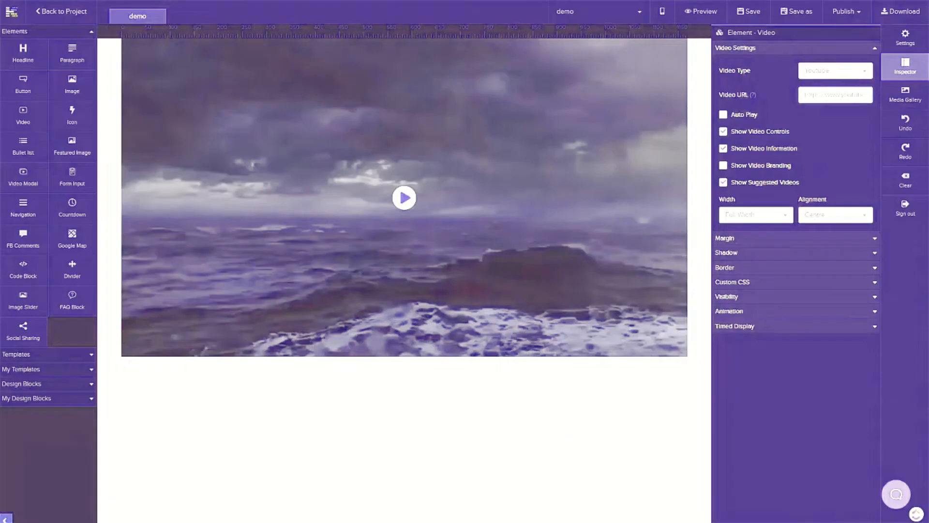
- Switch to the page builder and paste the YouTube video link as the demo page's video URL
{"action": "triple_click", "coordinate": [829, 98]}
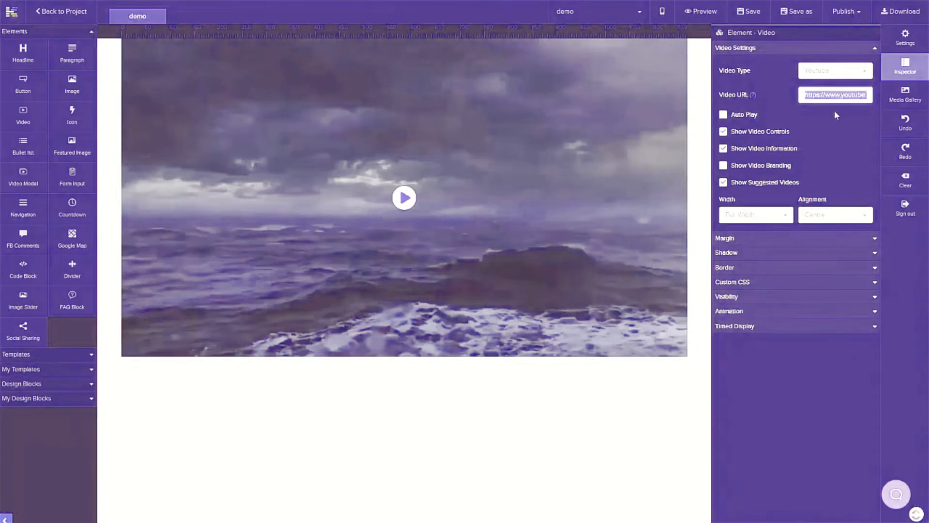
{"action": "key", "text": "ctrl+v"}
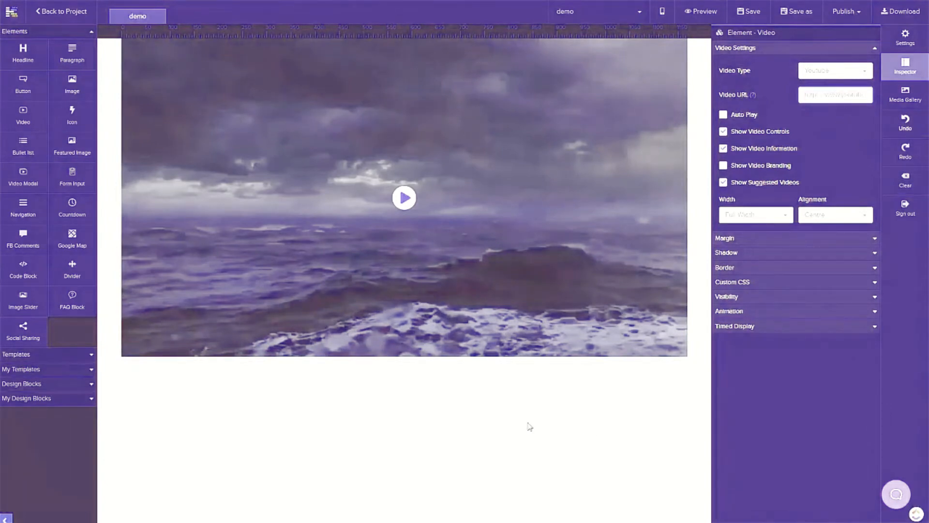
{"action": "left_click", "coordinate": [530, 426]}
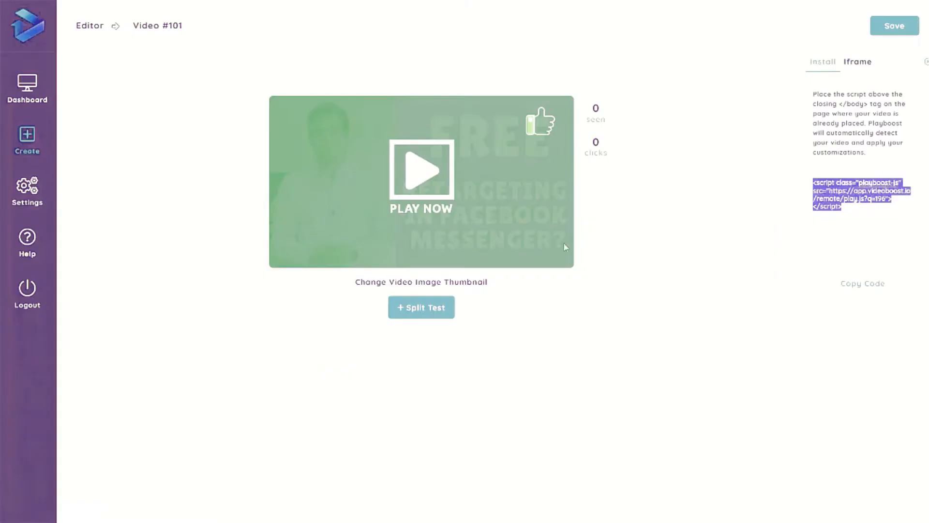
- Copy the thumbnail's install script from the video editor and open the demo page's settings in the page builder to add it
{"action": "left_click_drag", "start_coordinate": [868, 224], "coordinate": [804, 183]}
{"action": "left_click", "coordinate": [862, 289]}
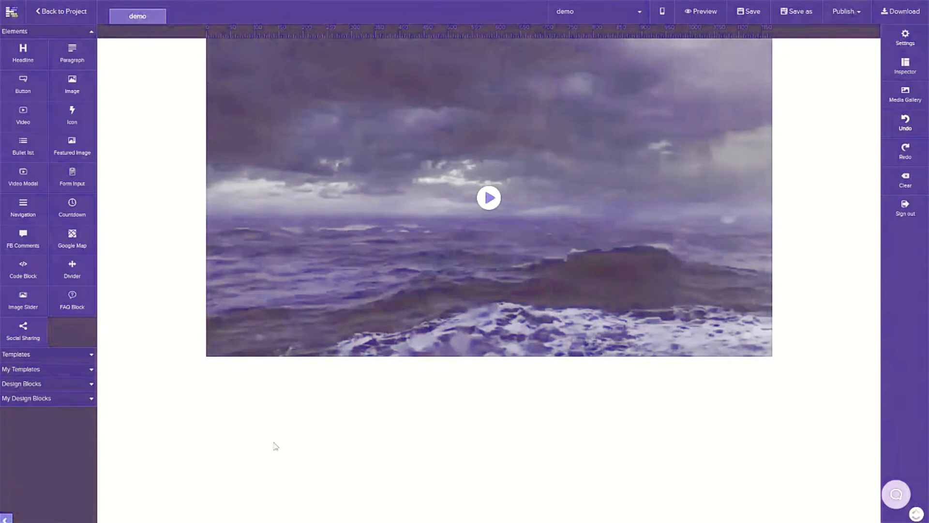
{"action": "left_click", "coordinate": [903, 39]}
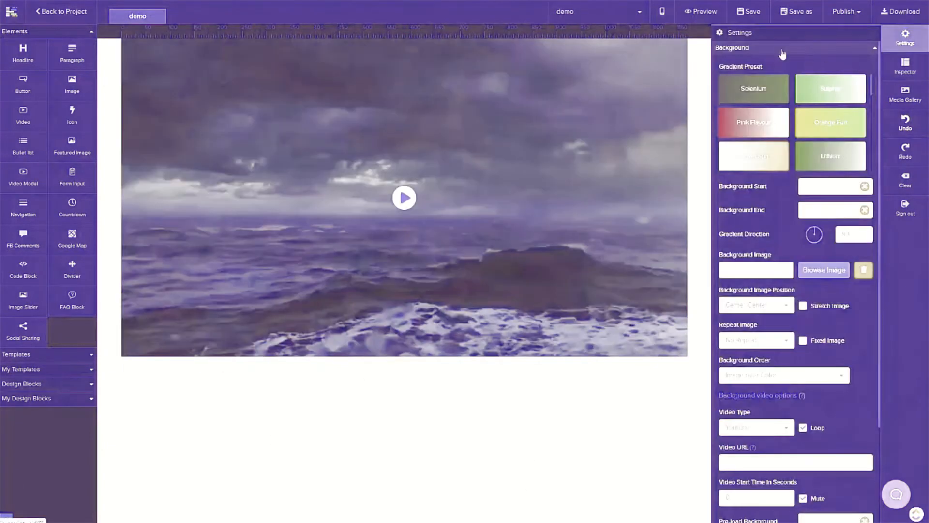
{"action": "left_click", "coordinate": [784, 48]}
{"action": "left_click", "coordinate": [757, 121]}
{"action": "left_click", "coordinate": [791, 286]}
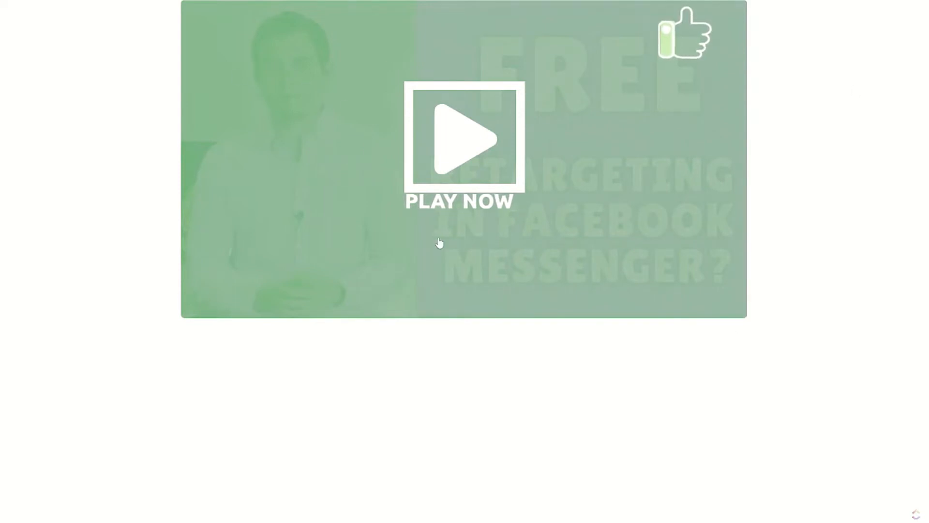
- Play the video through its PLAY NOW overlay on the demo page, adjust its volume and pause it
{"action": "left_click", "coordinate": [459, 159]}
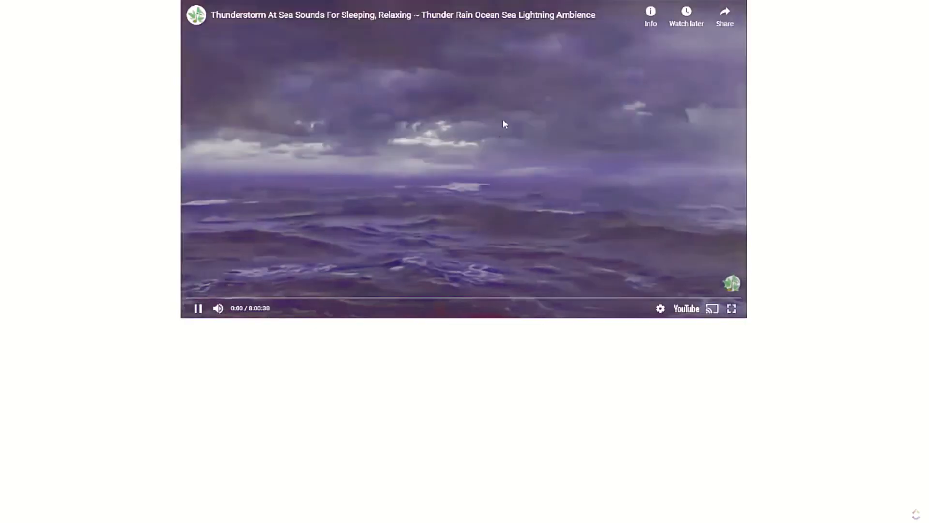
{"action": "left_click", "coordinate": [235, 310]}
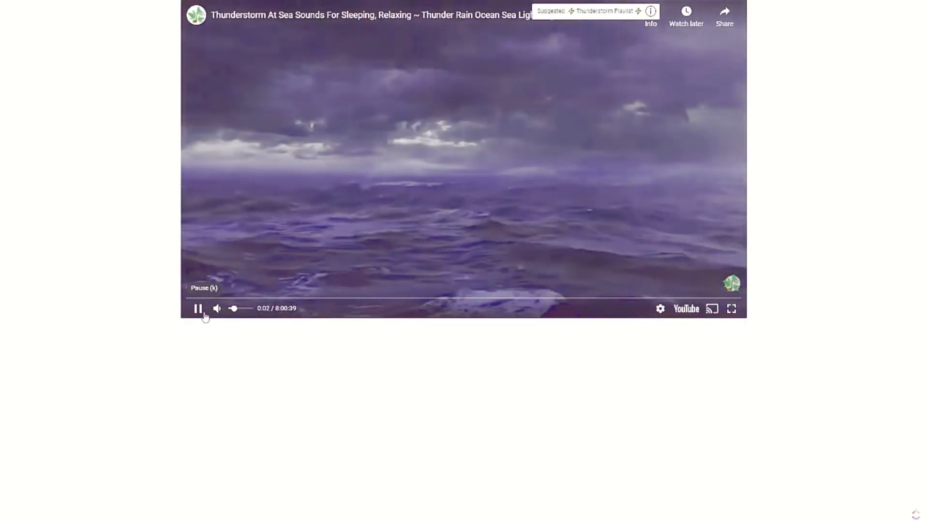
{"action": "left_click", "coordinate": [198, 310]}
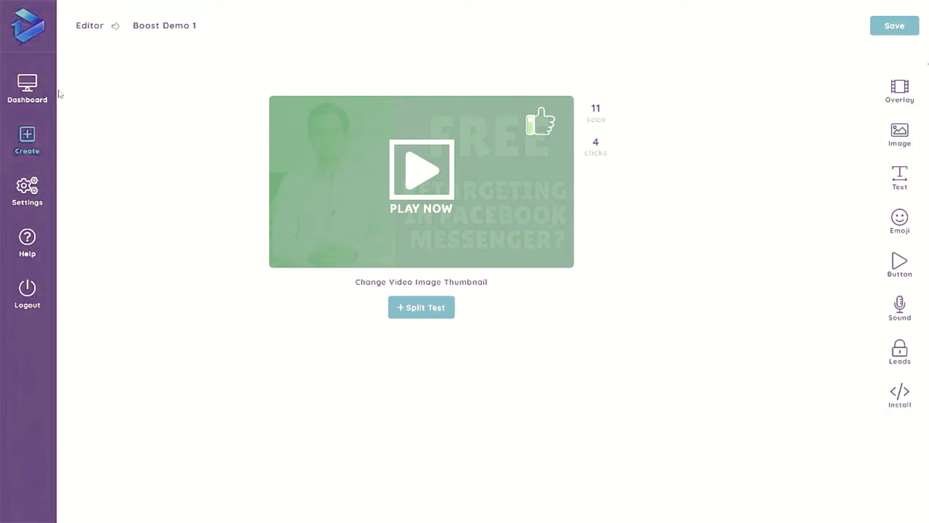
{"action": "left_click", "coordinate": [44, 145]}
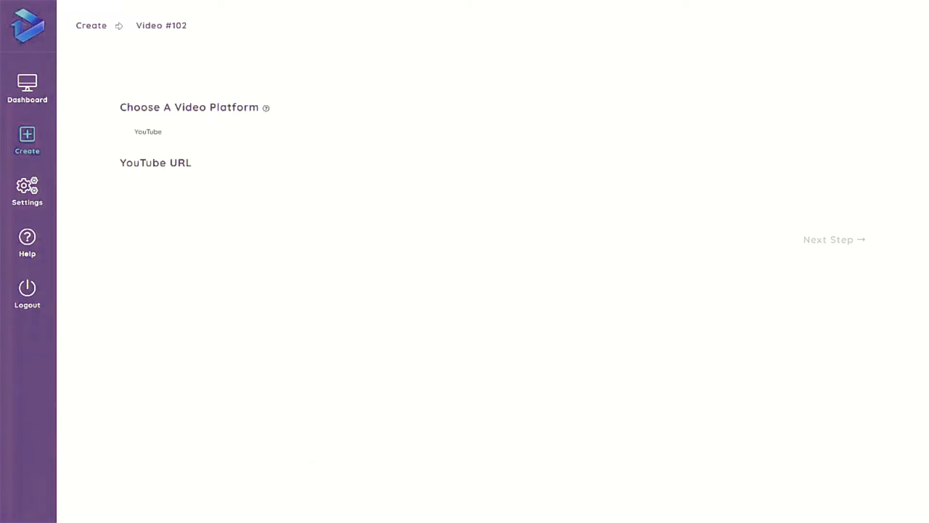
{"action": "key", "text": "ctrl+v"}
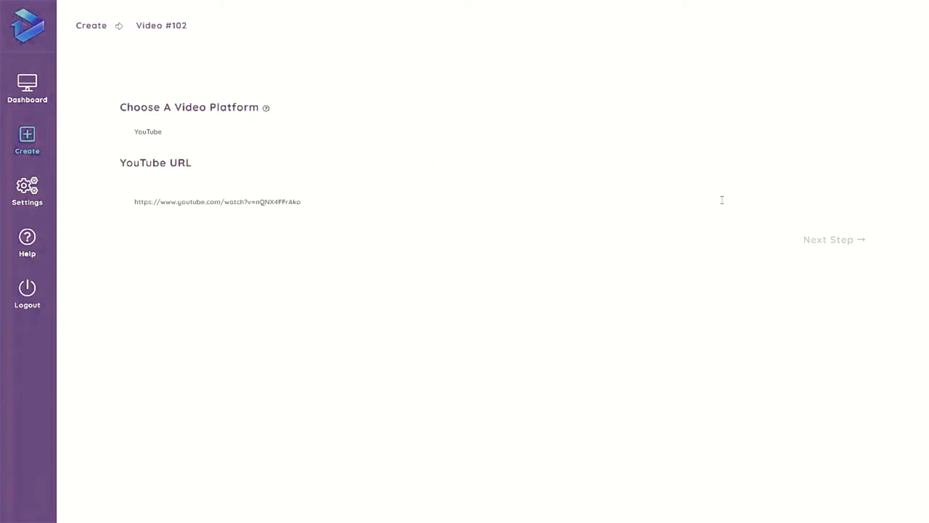
{"action": "left_click", "coordinate": [828, 242]}
{"action": "left_click", "coordinate": [828, 239]}
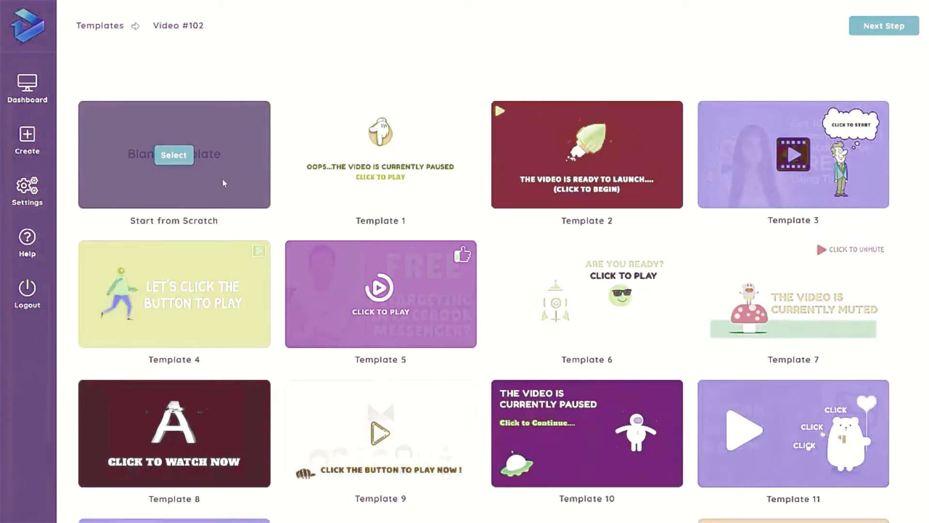
- Start the video from the Blank Template and check the available video thumbnail choices
{"action": "scroll", "coordinate": [507, 345], "scroll_direction": "down", "scroll_amount": 5}
{"action": "scroll", "coordinate": [507, 346], "scroll_direction": "up", "scroll_amount": 5}
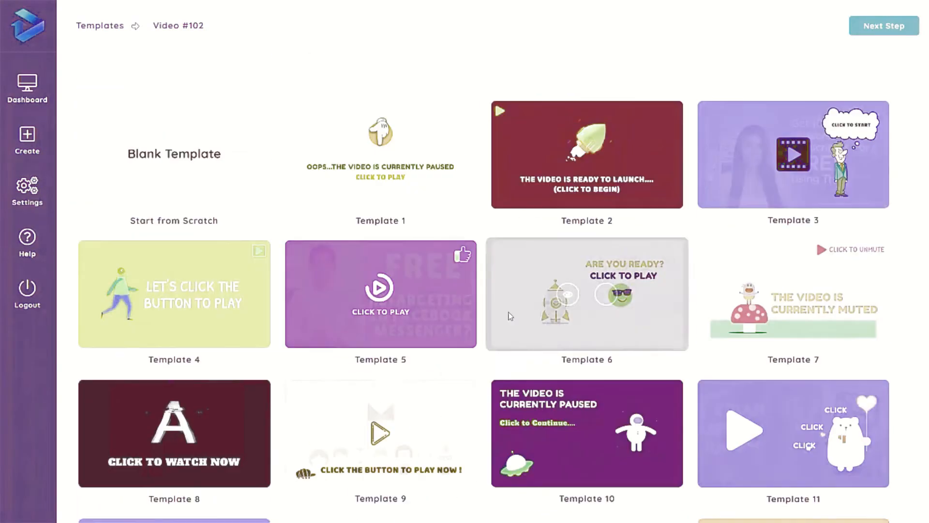
{"action": "left_click", "coordinate": [174, 155]}
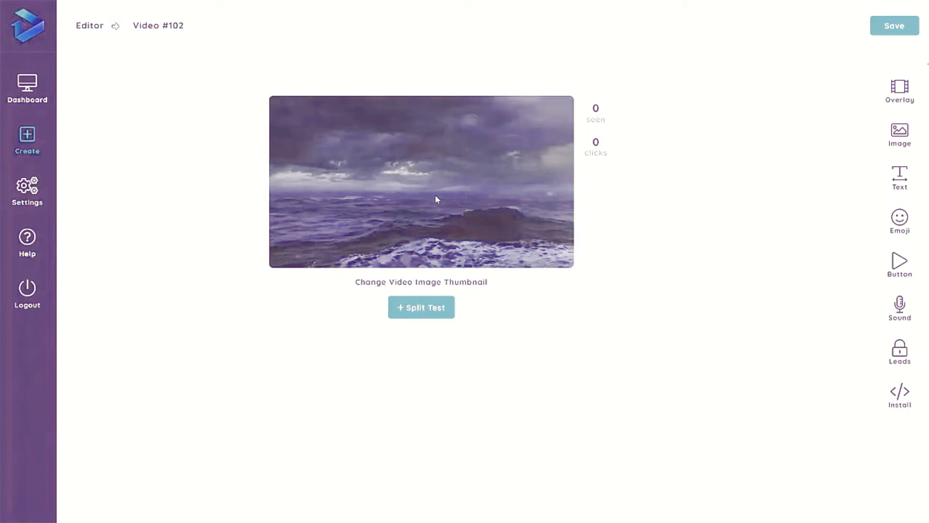
{"action": "left_click", "coordinate": [432, 285]}
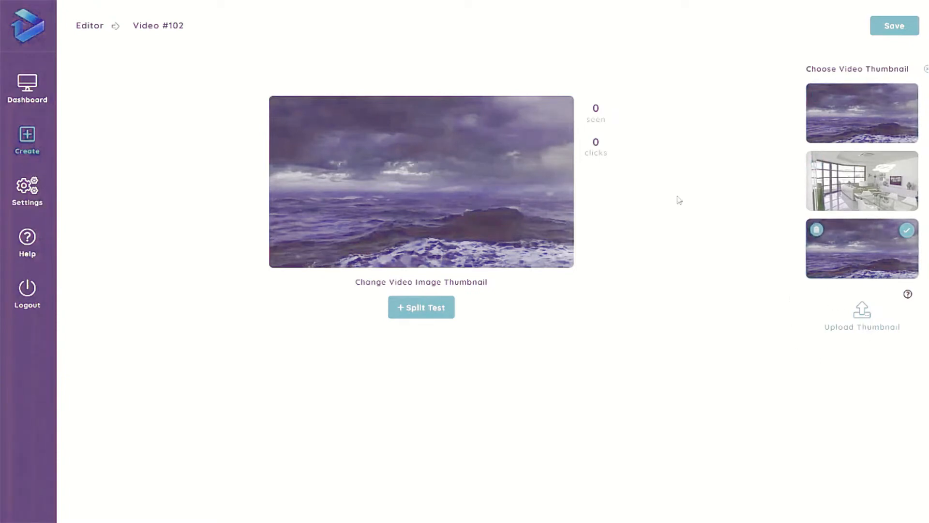
{"action": "left_click", "coordinate": [926, 68]}
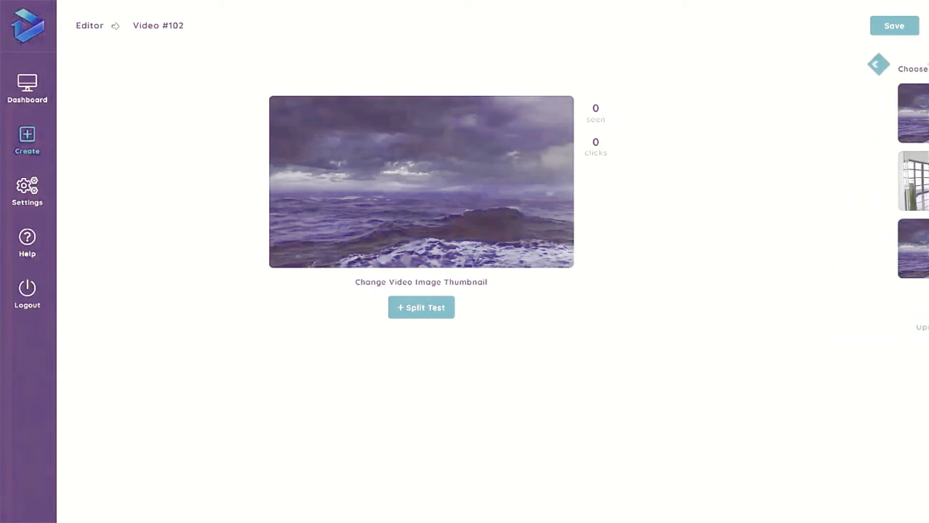
- Try a buildings-pattern overlay coloured #d81b60 on the blank thumbnail and delete it
{"action": "left_click", "coordinate": [901, 92]}
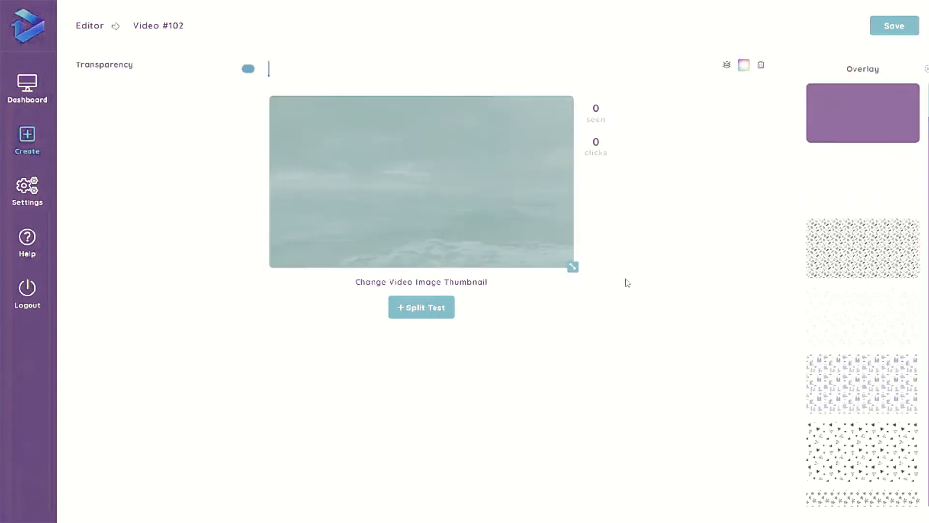
{"action": "left_click", "coordinate": [863, 377]}
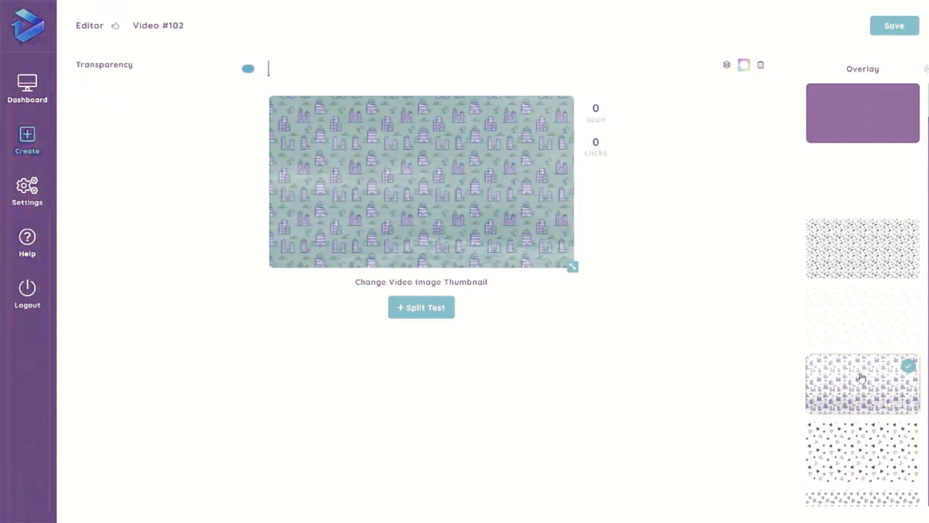
{"action": "left_click", "coordinate": [744, 65]}
{"action": "left_click", "coordinate": [736, 151]}
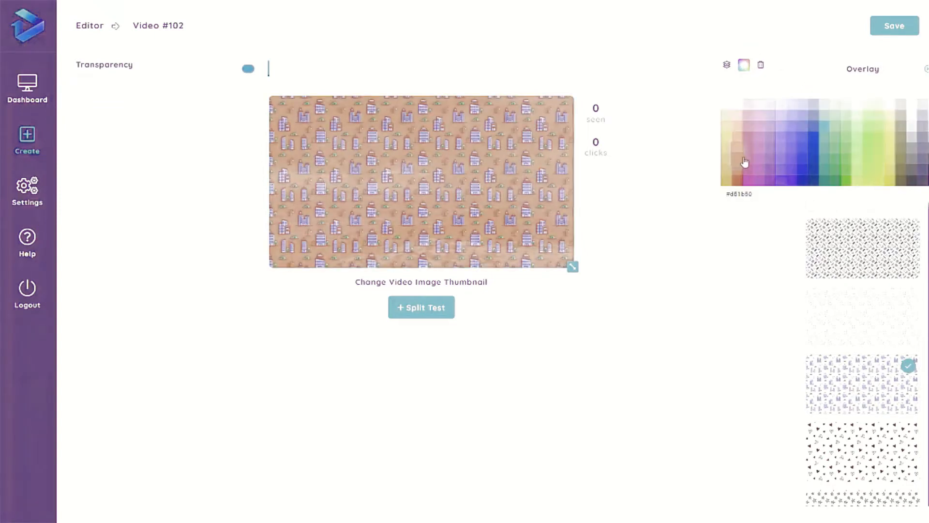
{"action": "scroll", "coordinate": [862, 369], "scroll_direction": "up", "scroll_amount": 5}
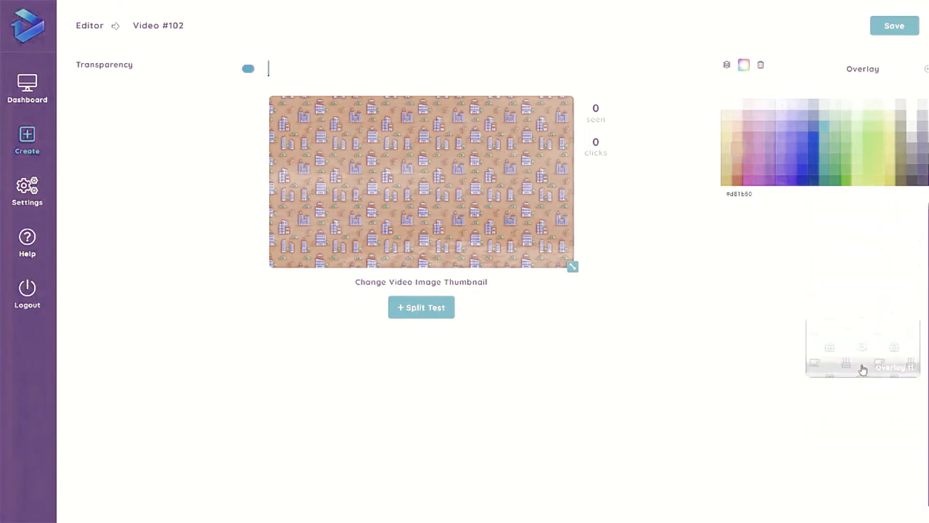
{"action": "left_click", "coordinate": [713, 245]}
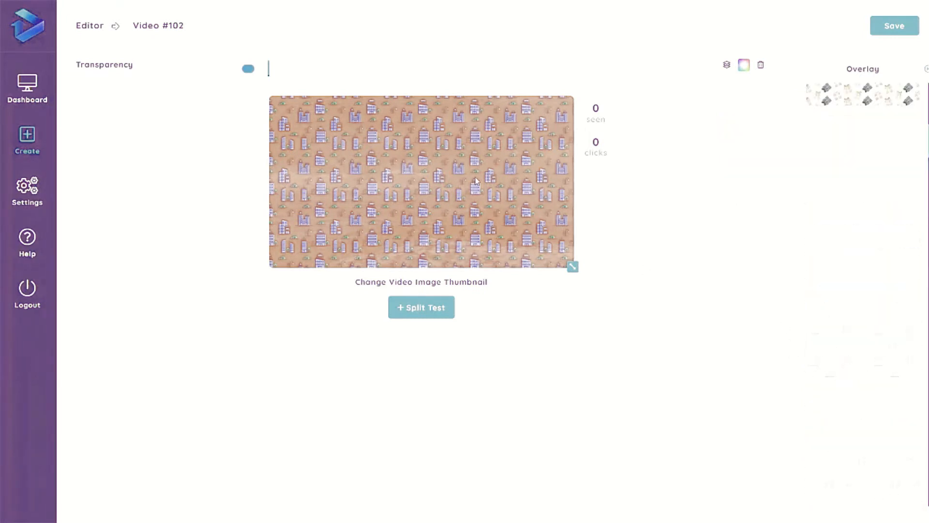
{"action": "left_click", "coordinate": [760, 69]}
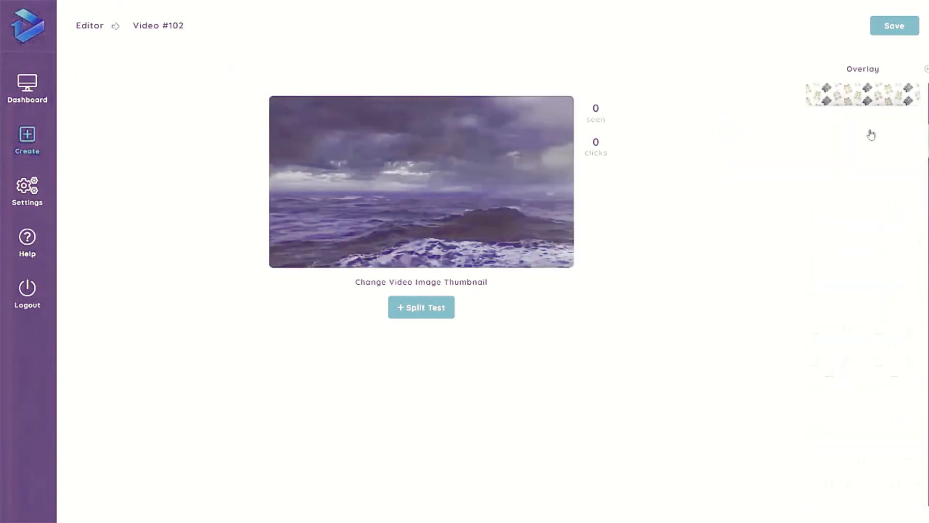
- Add the solid colour overlay to the blank thumbnail, recolour it purple, and close the overlay choices
{"action": "left_click", "coordinate": [866, 113]}
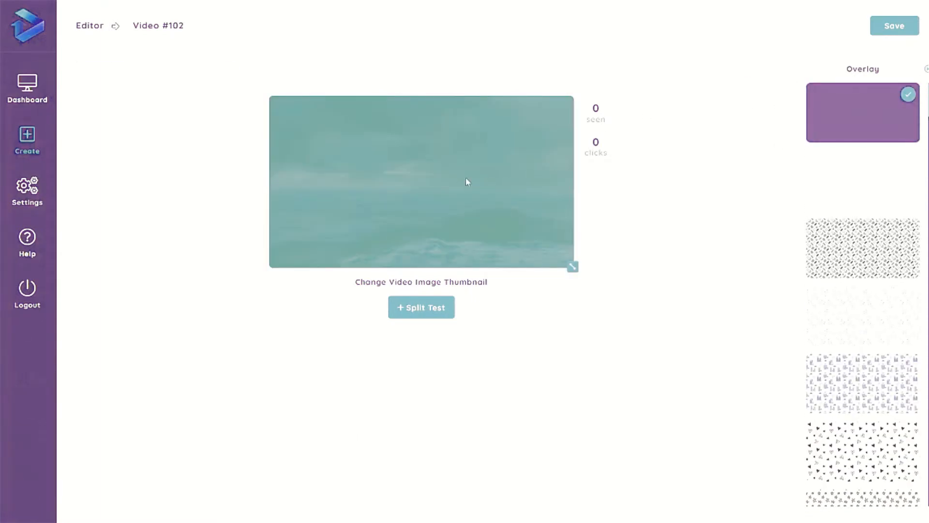
{"action": "left_click", "coordinate": [744, 65]}
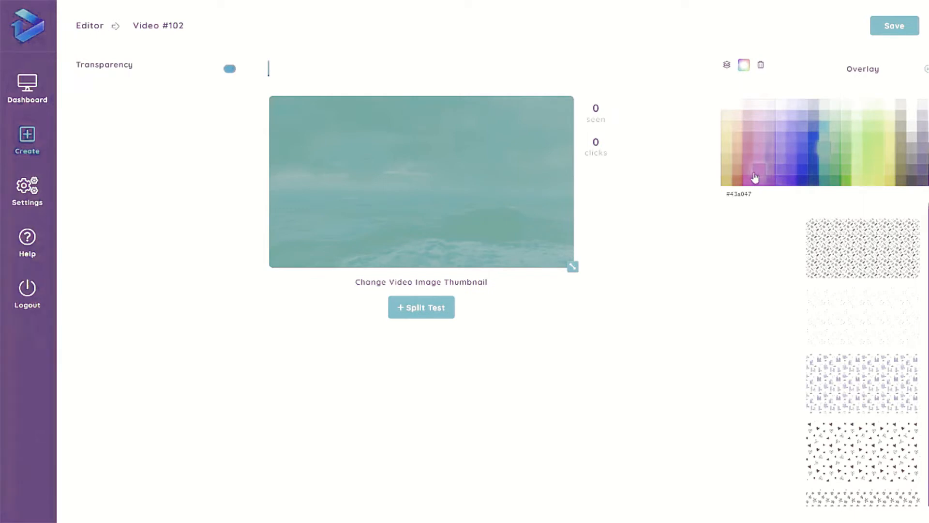
{"action": "left_click", "coordinate": [770, 176]}
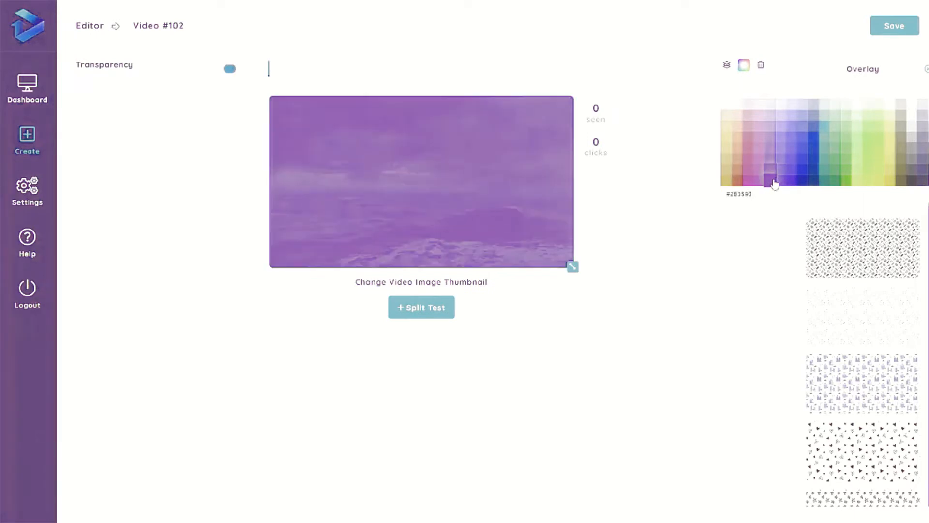
{"action": "left_click", "coordinate": [685, 162]}
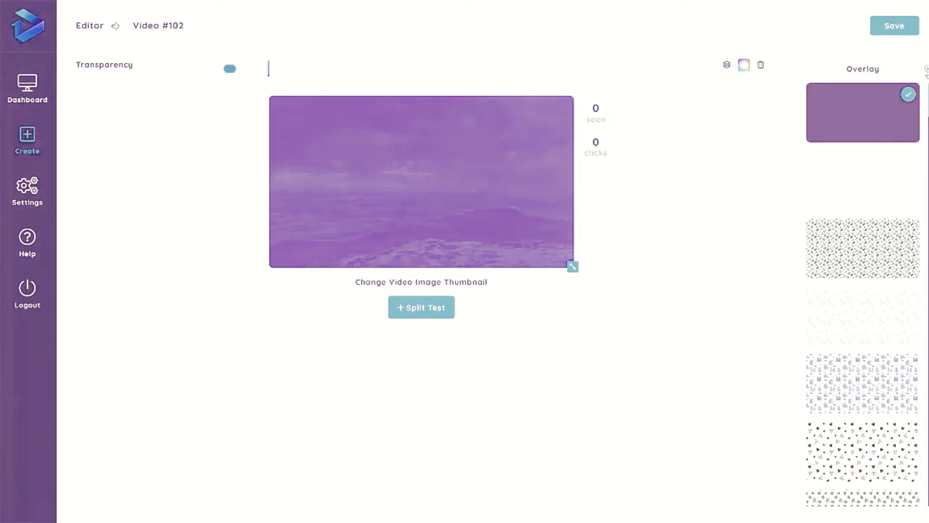
{"action": "left_click", "coordinate": [927, 71]}
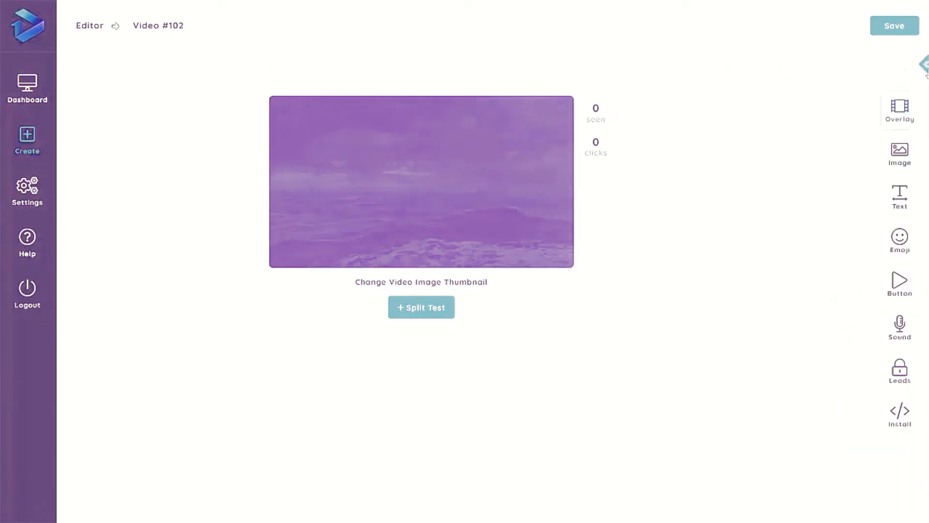
- Look through the image, GIF and library sources available for adding pictures to the thumbnail
{"action": "left_click", "coordinate": [897, 152]}
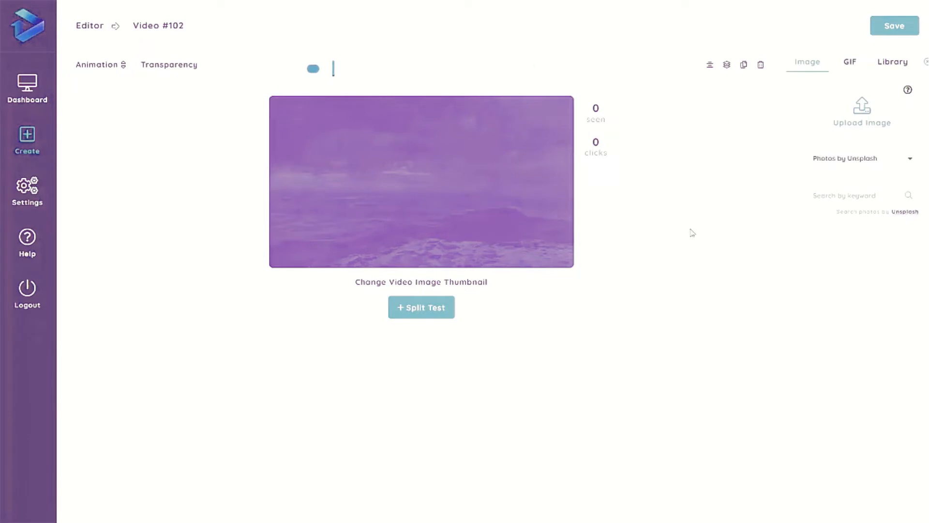
{"action": "left_click", "coordinate": [850, 63]}
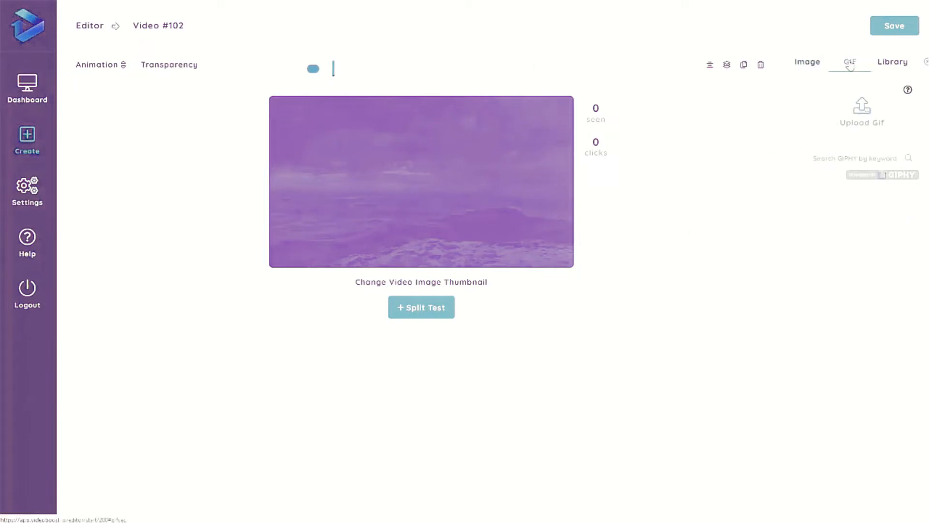
{"action": "left_click", "coordinate": [898, 68]}
{"action": "left_click", "coordinate": [853, 63]}
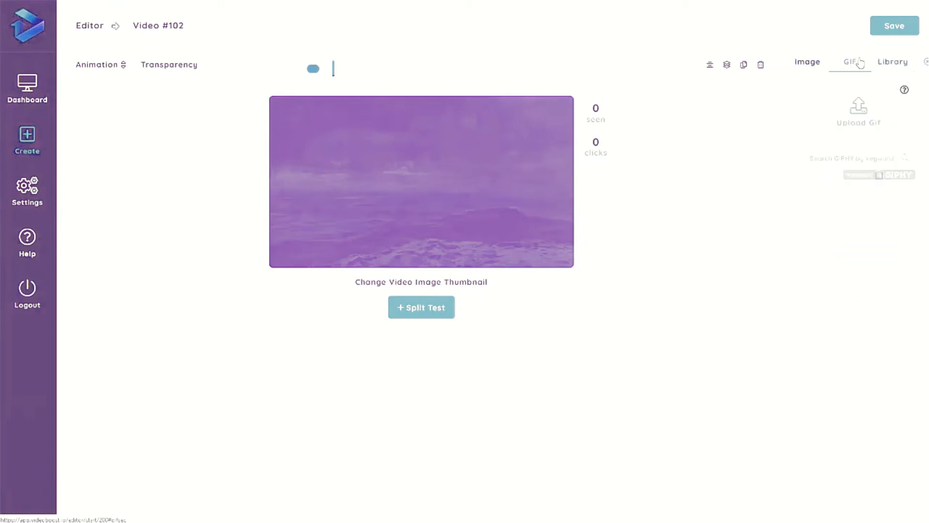
{"action": "left_click", "coordinate": [819, 72]}
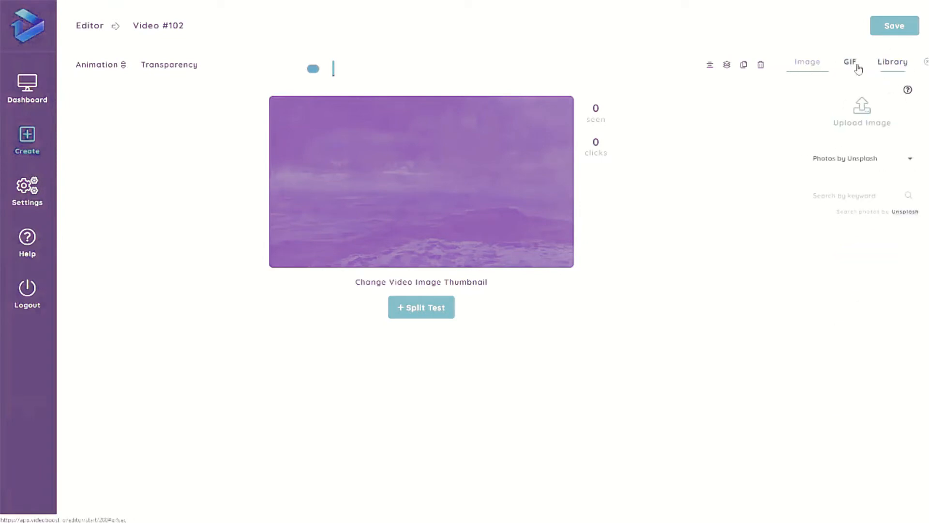
- Search GIPHY for "arrow" and browse the GIF results, loading more of them
{"action": "left_click", "coordinate": [856, 68]}
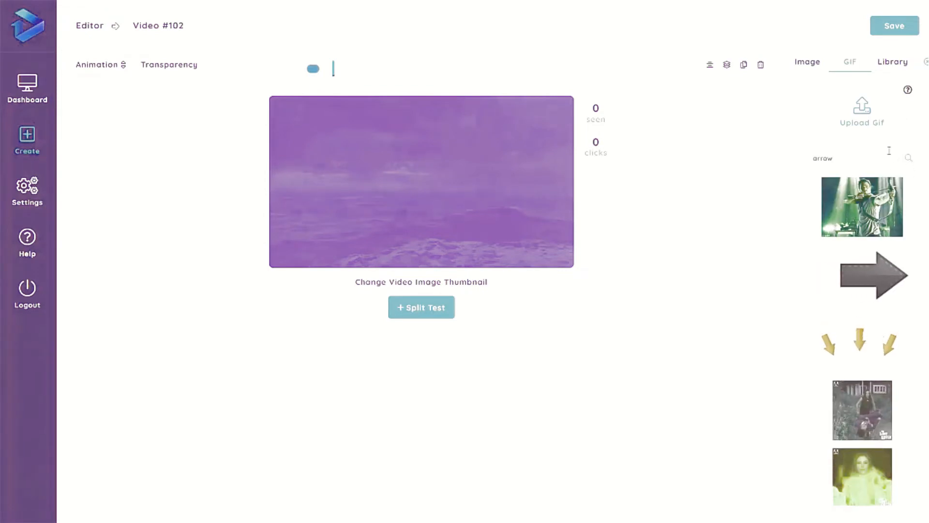
{"action": "scroll", "coordinate": [883, 220], "scroll_direction": "down", "scroll_amount": 4}
{"action": "scroll", "coordinate": [890, 222], "scroll_direction": "up", "scroll_amount": 4}
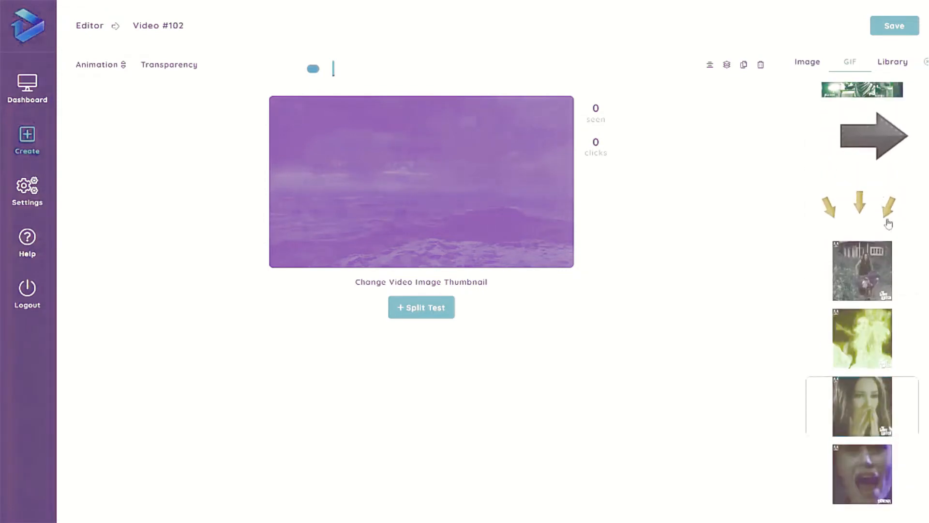
{"action": "scroll", "coordinate": [869, 247], "scroll_direction": "down", "scroll_amount": 8}
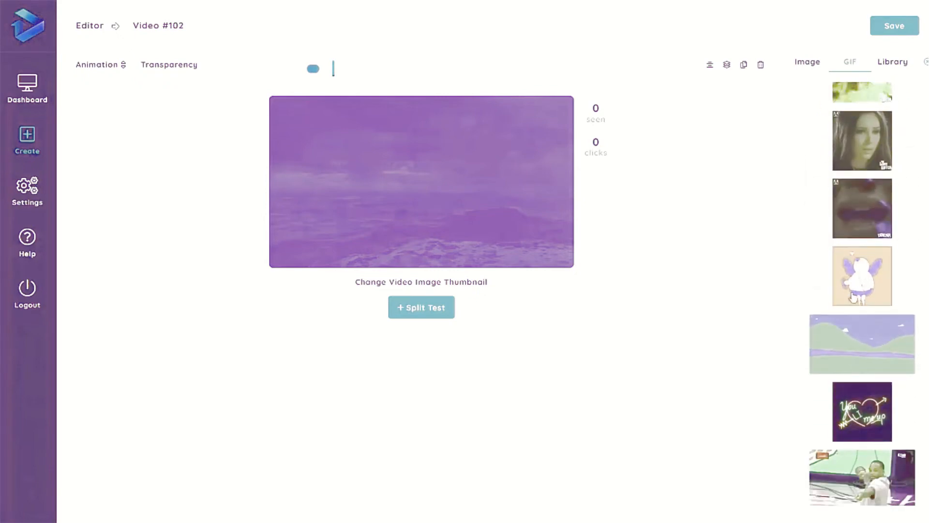
{"action": "scroll", "coordinate": [860, 280], "scroll_direction": "down", "scroll_amount": 8}
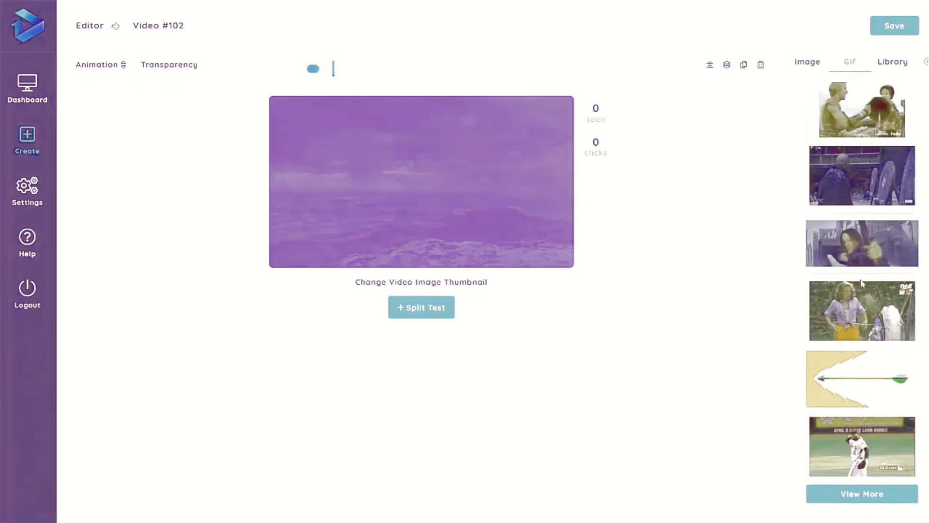
{"action": "left_click", "coordinate": [867, 492]}
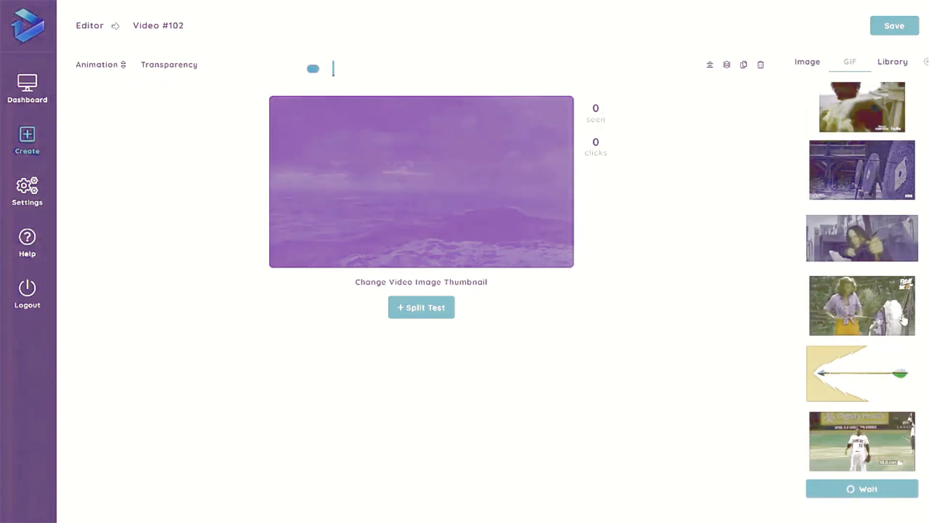
{"action": "scroll", "coordinate": [891, 329], "scroll_direction": "down", "scroll_amount": 10}
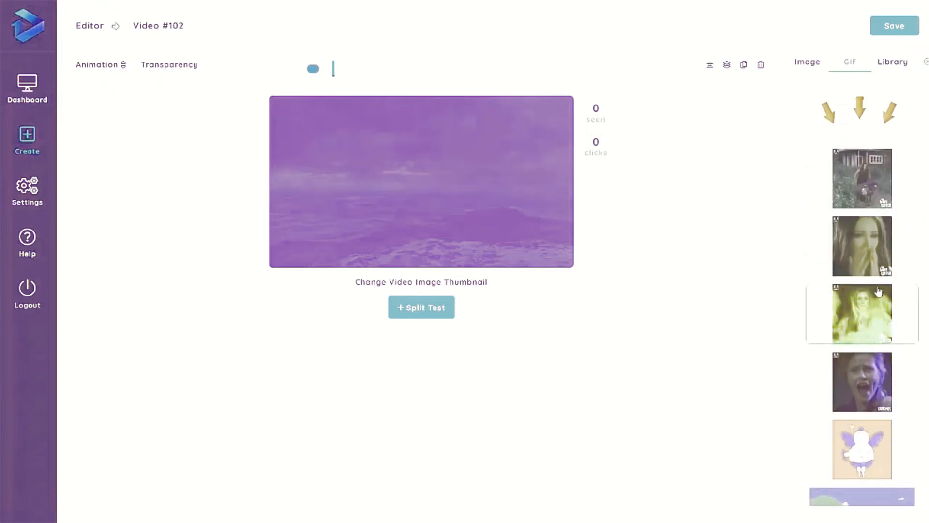
{"action": "scroll", "coordinate": [876, 300], "scroll_direction": "down", "scroll_amount": 6}
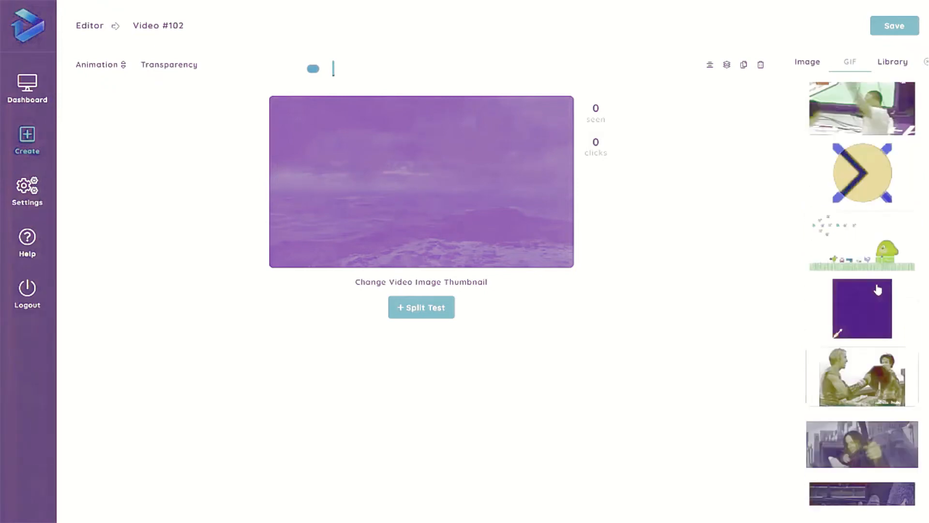
{"action": "scroll", "coordinate": [877, 289], "scroll_direction": "down", "scroll_amount": 10}
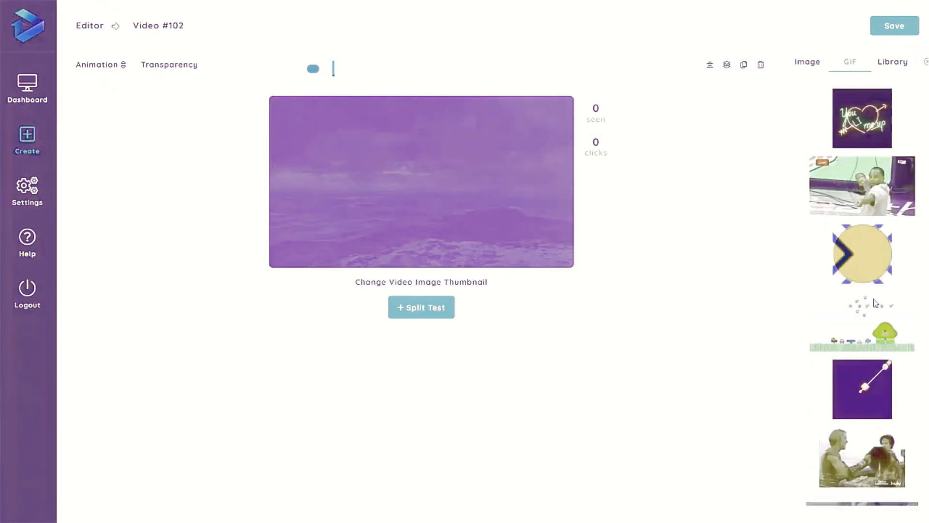
{"action": "scroll", "coordinate": [874, 312], "scroll_direction": "up", "scroll_amount": 10}
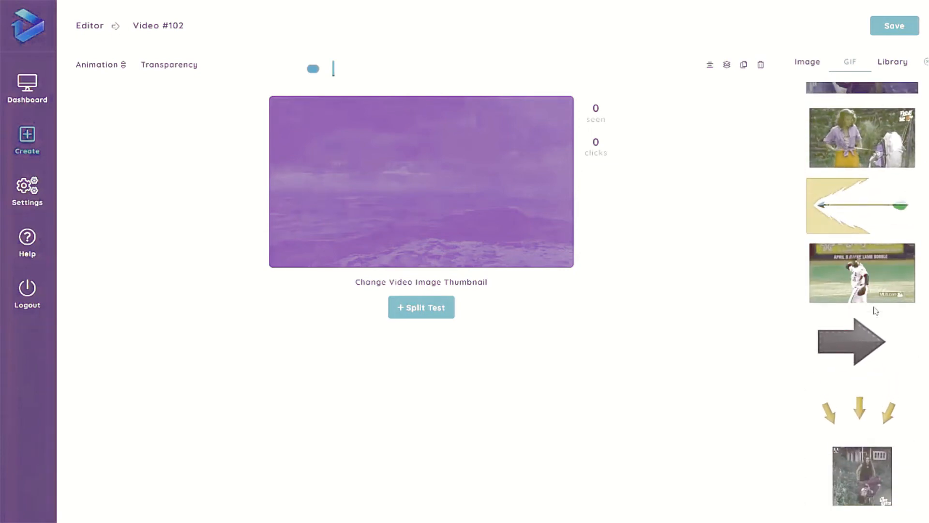
{"action": "scroll", "coordinate": [876, 300], "scroll_direction": "up", "scroll_amount": 15}
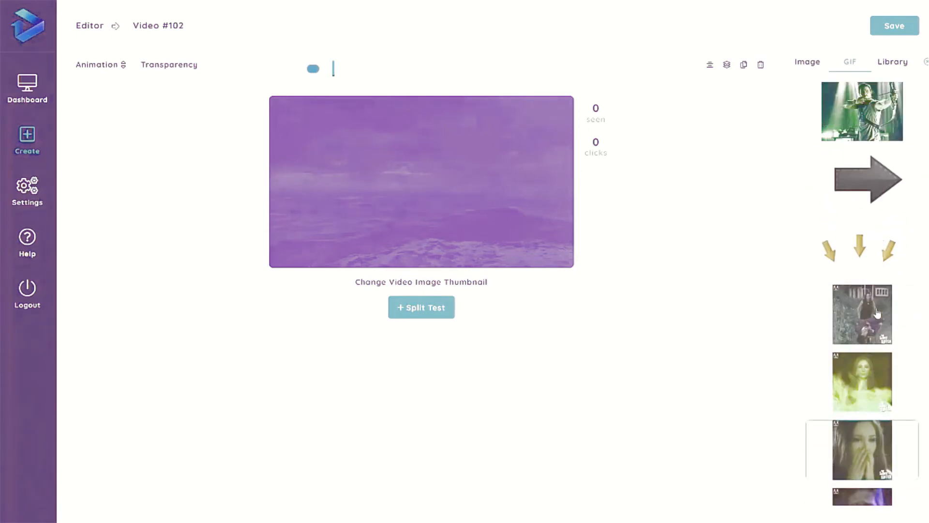
- Try the GIF of three yellow arrows on the thumbnail, moving it toward the upper middle, and delete it
{"action": "left_click", "coordinate": [864, 338]}
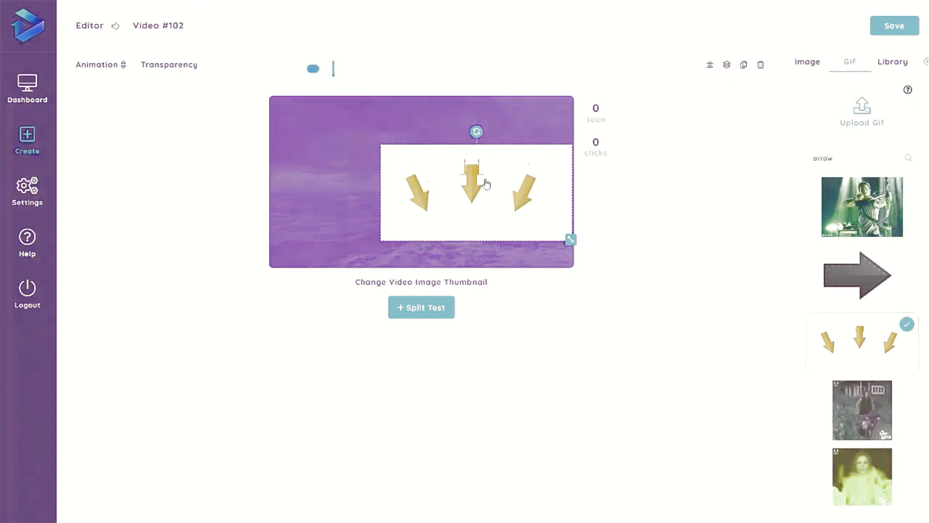
{"action": "left_click_drag", "start_coordinate": [481, 183], "coordinate": [414, 162]}
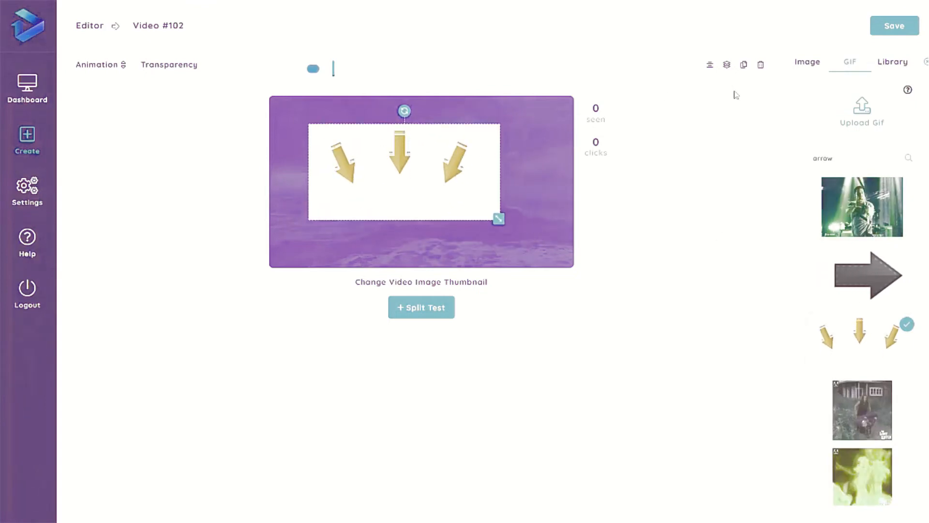
{"action": "left_click", "coordinate": [761, 65]}
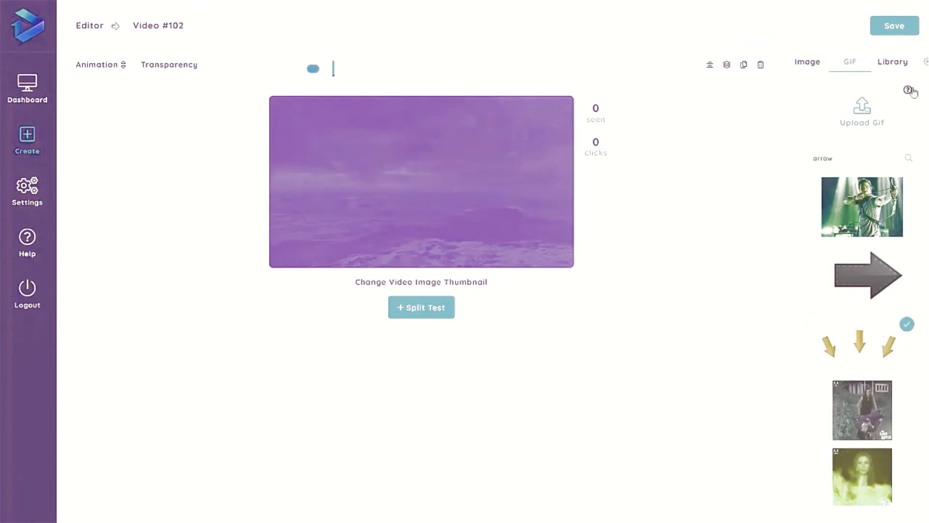
- Switch the image source to Youzign and browse the available designs
{"action": "left_click", "coordinate": [798, 66]}
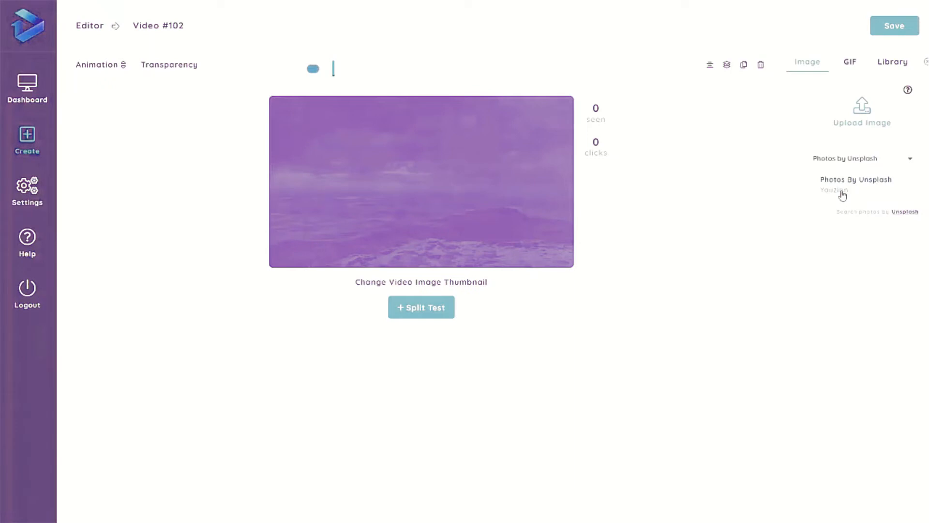
{"action": "left_click", "coordinate": [842, 195]}
{"action": "scroll", "coordinate": [866, 223], "scroll_direction": "down", "scroll_amount": 10}
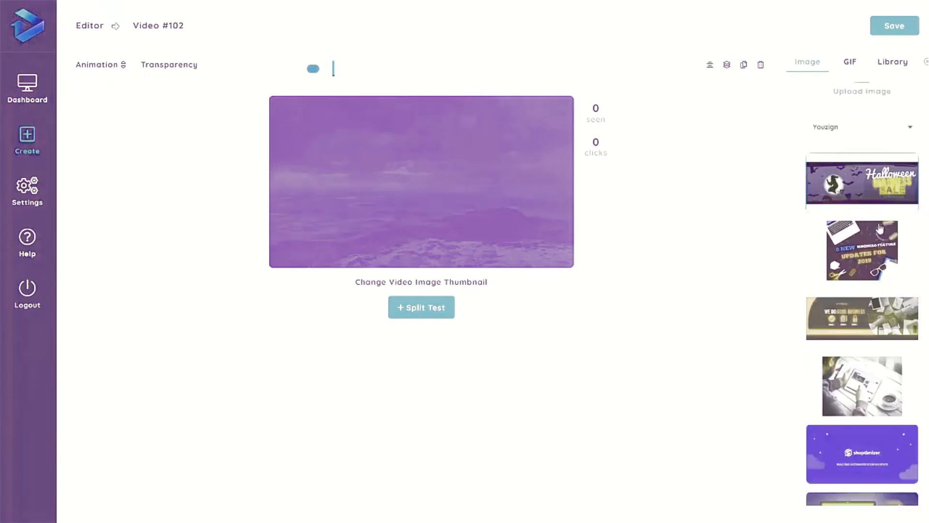
{"action": "scroll", "coordinate": [880, 228], "scroll_direction": "down", "scroll_amount": 6}
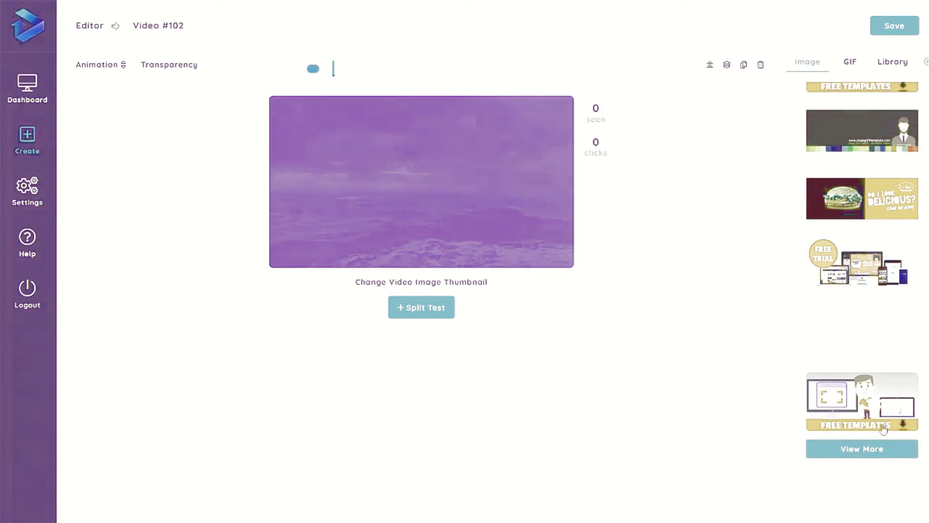
- Try the FREE TEMPLATES design on the thumbnail, enlarging it to nearly fill the frame, and delete it
{"action": "left_click", "coordinate": [857, 422]}
{"action": "left_click_drag", "start_coordinate": [508, 221], "coordinate": [396, 173]}
{"action": "left_click_drag", "start_coordinate": [466, 209], "coordinate": [565, 267]}
{"action": "left_click_drag", "start_coordinate": [465, 209], "coordinate": [477, 207]}
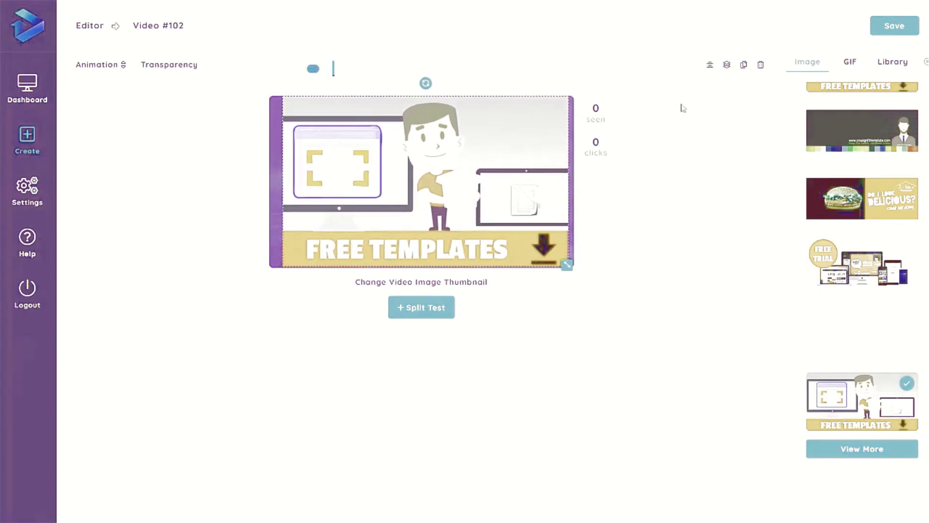
{"action": "left_click", "coordinate": [761, 65]}
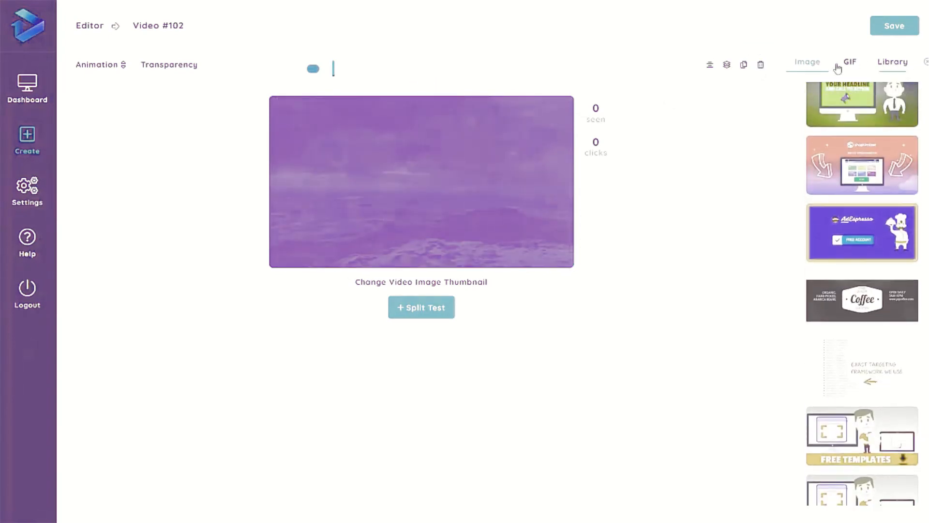
- Switch the image source back to Photos by Unsplash and search for "mountain"
{"action": "left_click", "coordinate": [926, 62]}
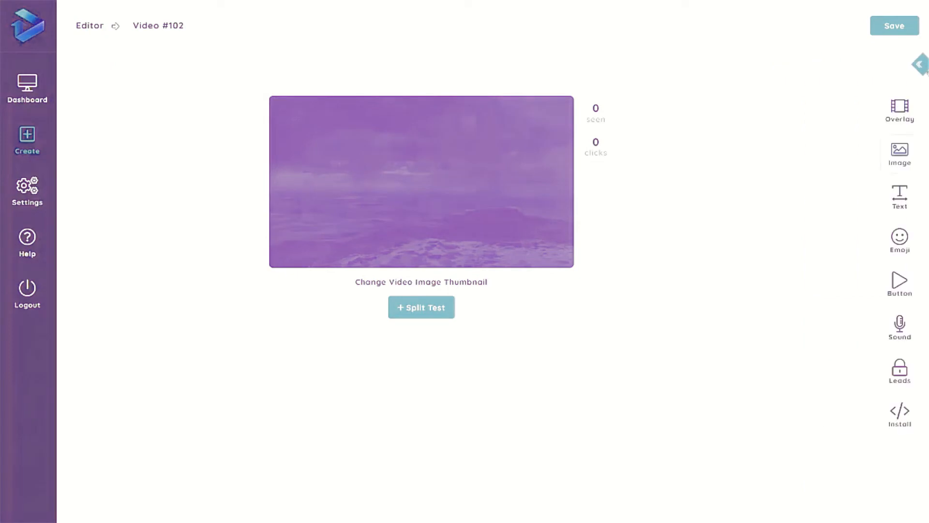
{"action": "left_click", "coordinate": [900, 152]}
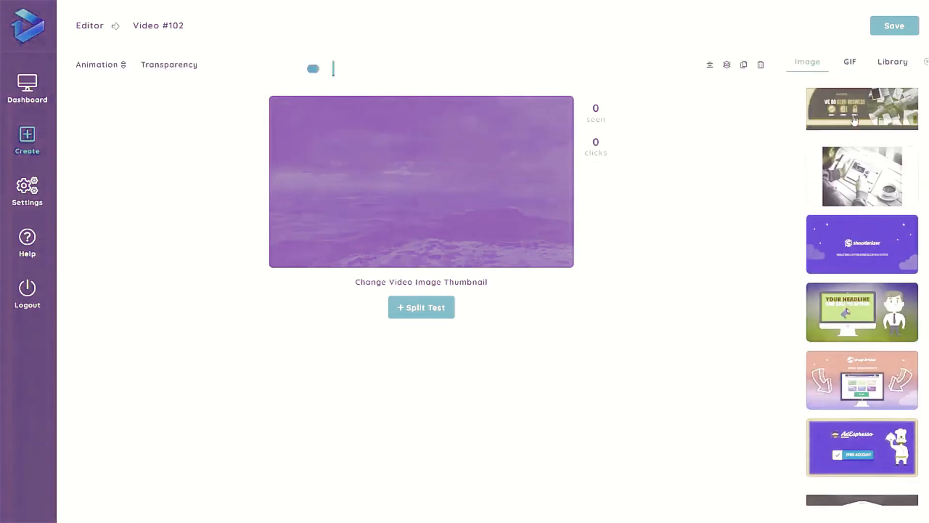
{"action": "left_click", "coordinate": [856, 156]}
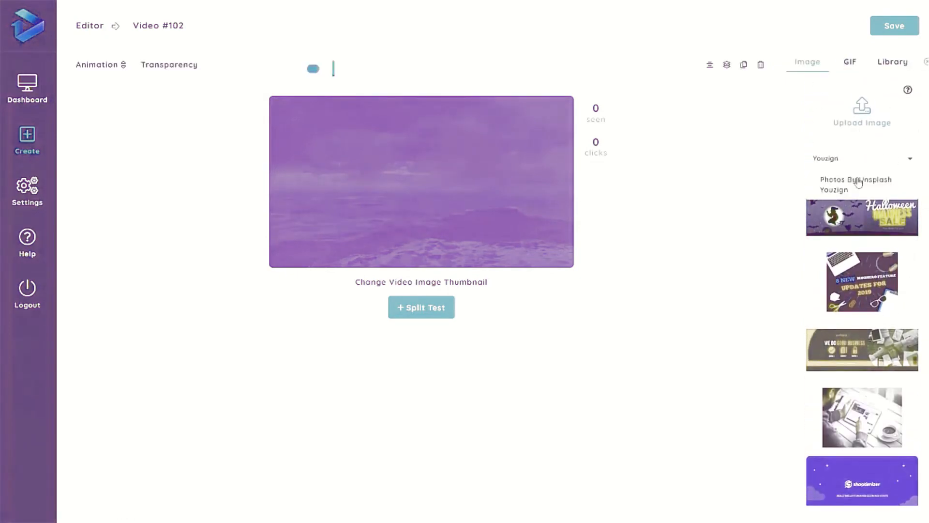
{"action": "left_click", "coordinate": [856, 180]}
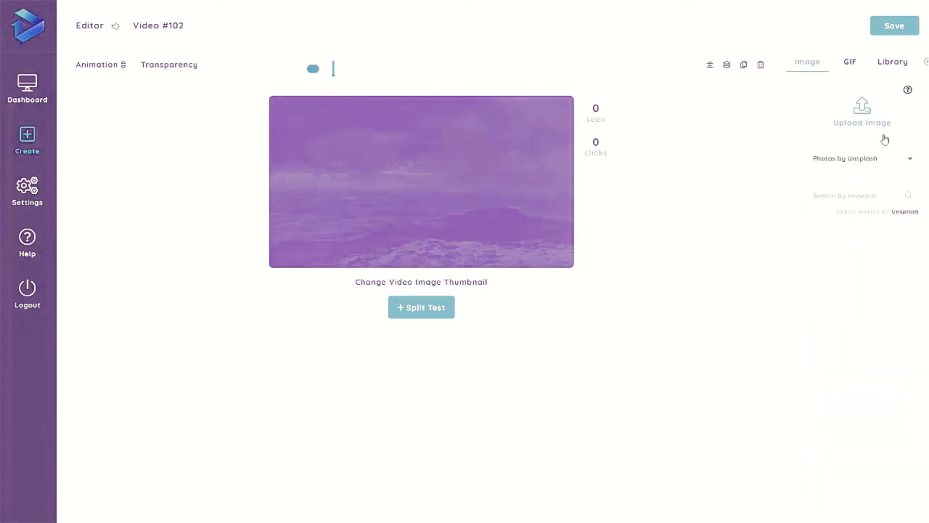
{"action": "type", "text": "mountain"}
{"action": "left_click", "coordinate": [908, 197]}
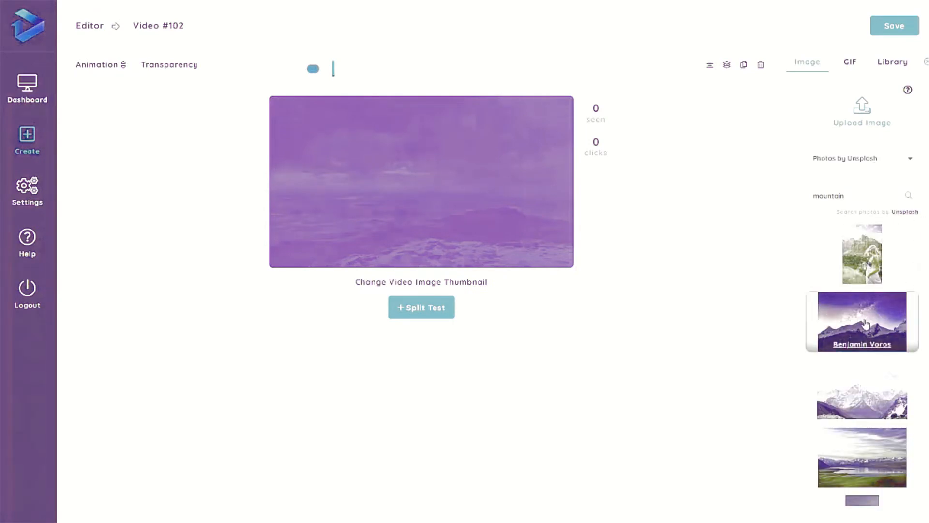
- Try the starry-sky mountain photo on the thumbnail, enlarging it to full height and centring it, and delete it
{"action": "left_click", "coordinate": [865, 323]}
{"action": "left_click_drag", "start_coordinate": [461, 194], "coordinate": [351, 145]}
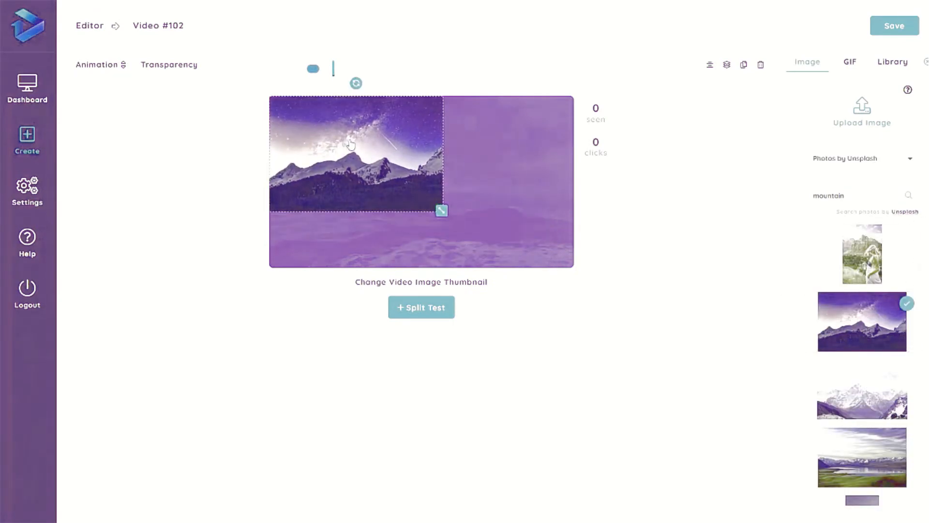
{"action": "left_click_drag", "start_coordinate": [441, 210], "coordinate": [606, 270]}
{"action": "left_click_drag", "start_coordinate": [405, 192], "coordinate": [471, 213]}
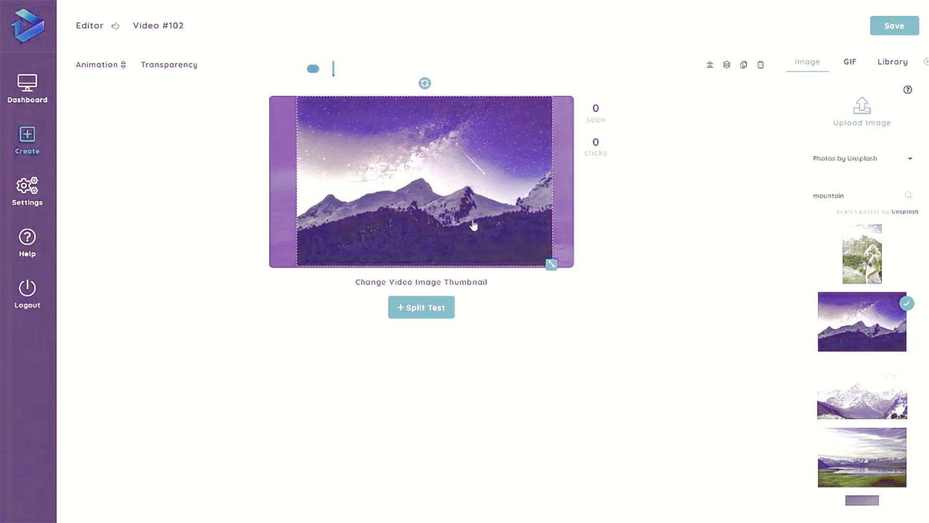
{"action": "left_click", "coordinate": [760, 66]}
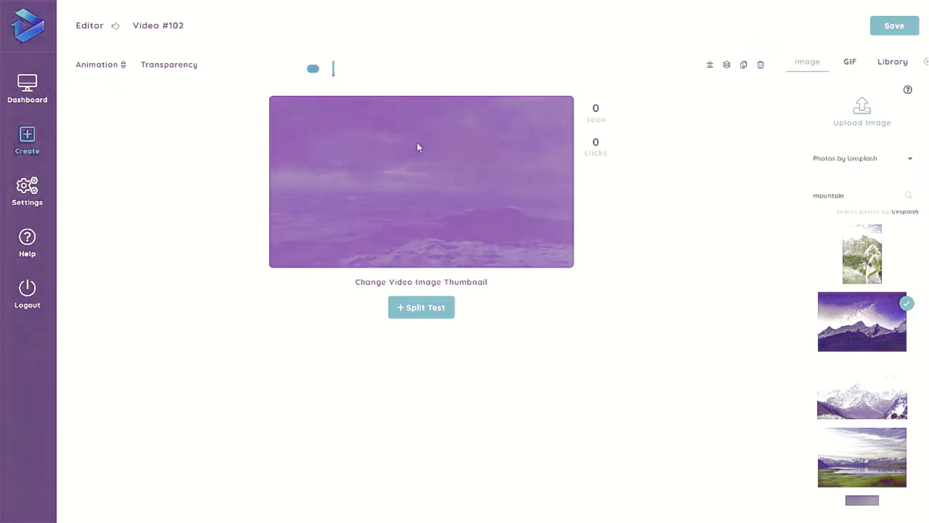
- Add a new text element to the thumbnail and set its text to "Click to play"
{"action": "left_click", "coordinate": [466, 173]}
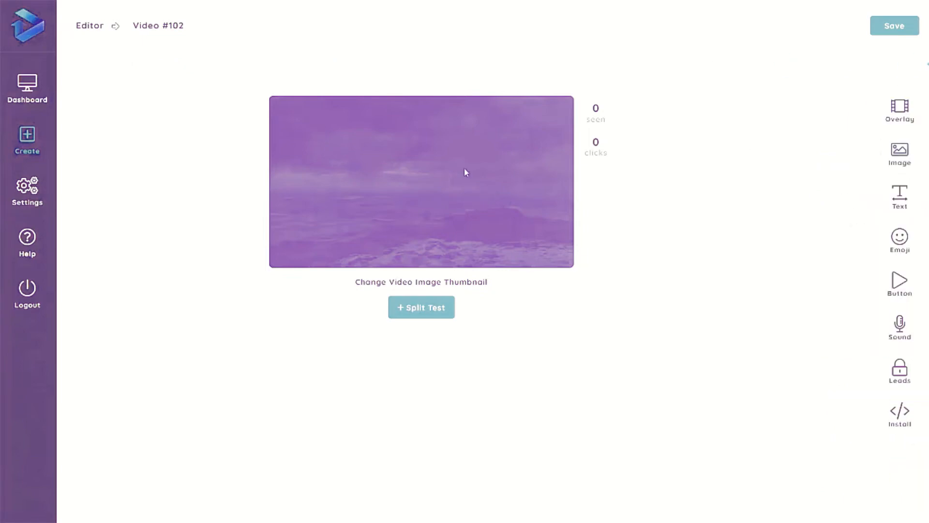
{"action": "left_click", "coordinate": [904, 195]}
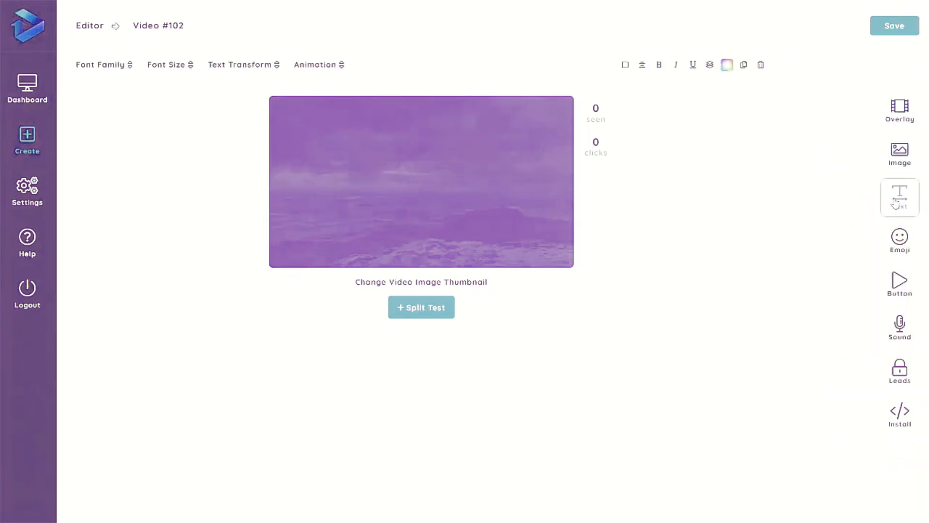
{"action": "scroll", "coordinate": [887, 234], "scroll_direction": "down", "scroll_amount": 1}
{"action": "scroll", "coordinate": [877, 315], "scroll_direction": "up", "scroll_amount": 1}
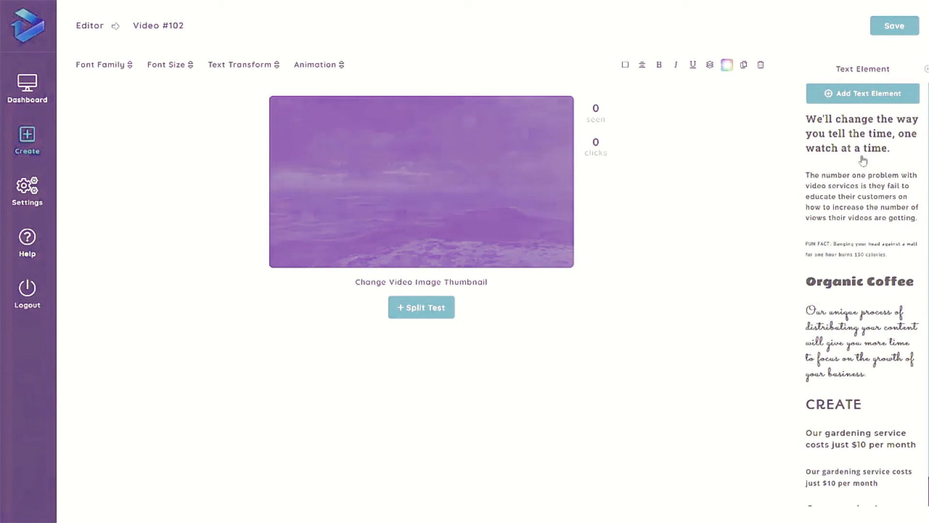
{"action": "scroll", "coordinate": [864, 135], "scroll_direction": "down", "scroll_amount": 1}
{"action": "scroll", "coordinate": [864, 121], "scroll_direction": "up", "scroll_amount": 1}
{"action": "left_click", "coordinate": [862, 95]}
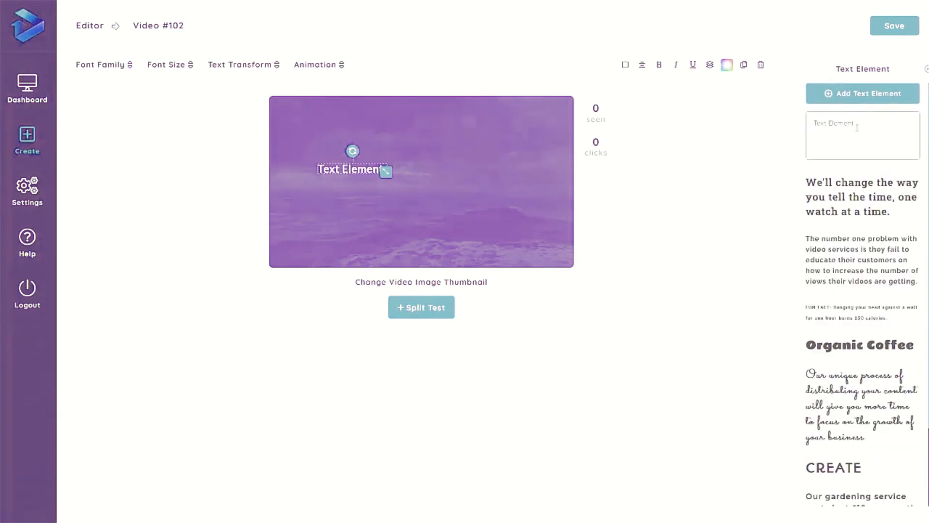
{"action": "left_click", "coordinate": [821, 139]}
{"action": "type", "text": "Cl"}
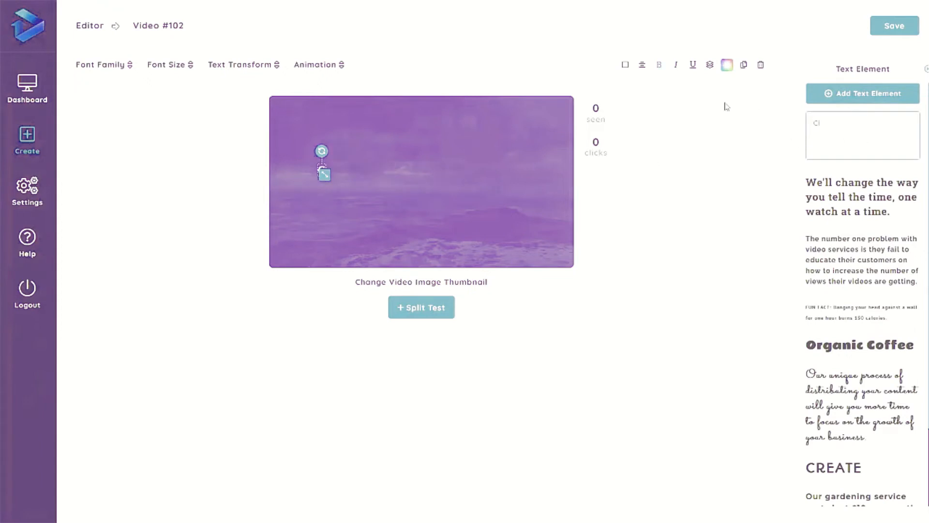
{"action": "type", "text": "ick to play"}
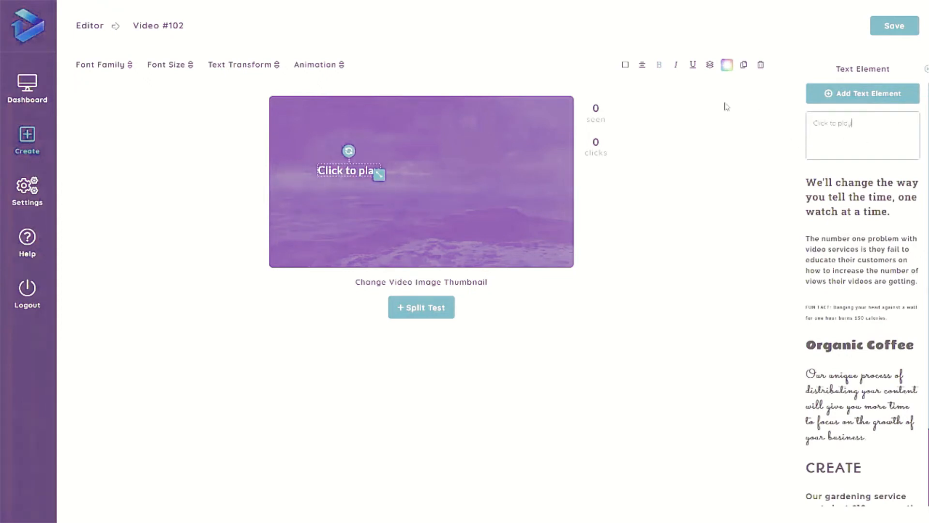
- Set the "Click to play" text's font to Raleway and widen its text box so it fits on one line
{"action": "key", "text": "ctrl+a"}
{"action": "left_click", "coordinate": [127, 69]}
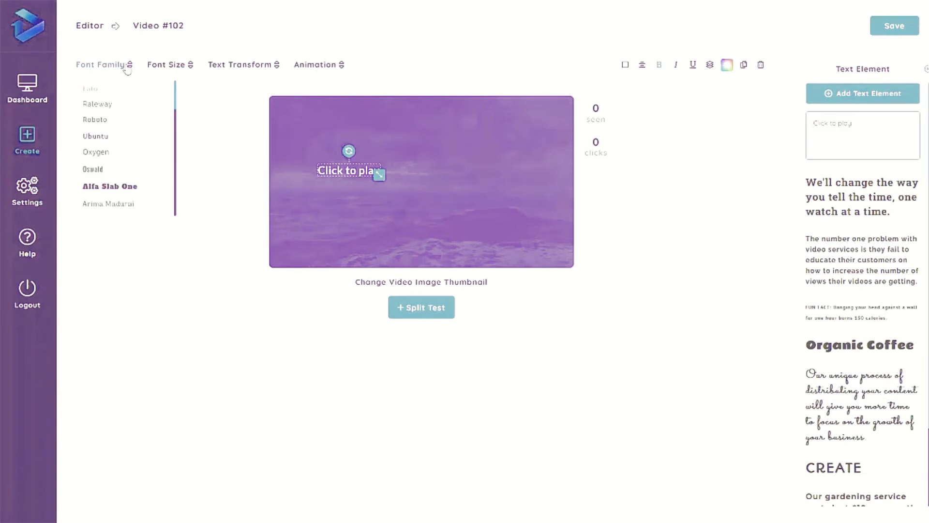
{"action": "left_click", "coordinate": [107, 107]}
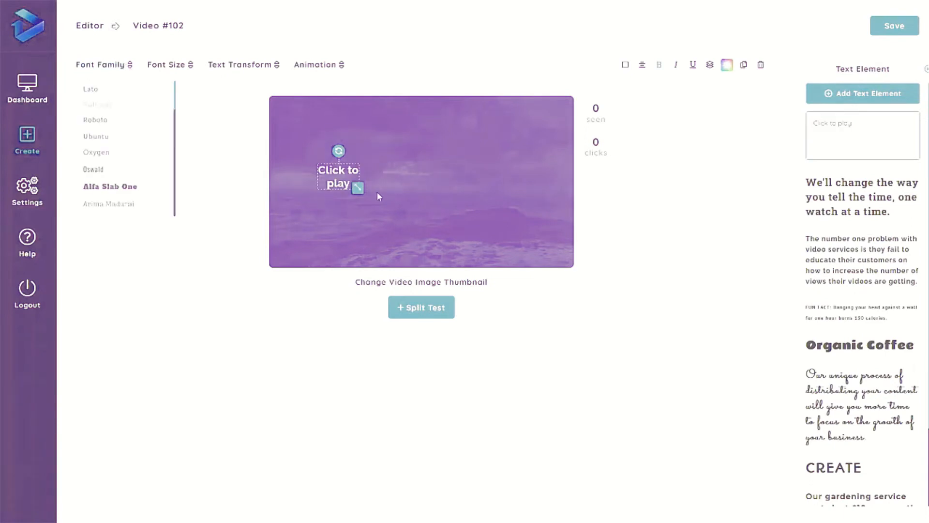
{"action": "left_click_drag", "start_coordinate": [357, 186], "coordinate": [454, 199]}
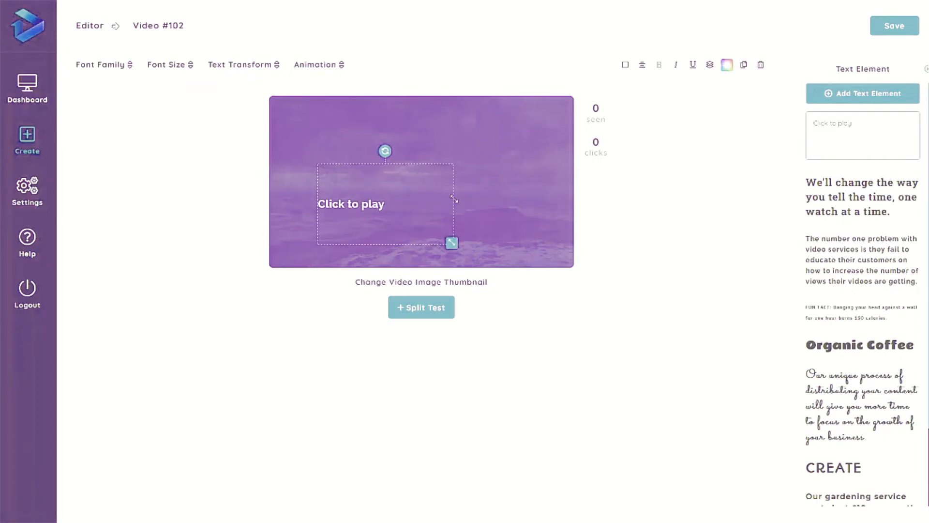
- Set the "Click to play" text's font size to 34px and move it near the thumbnail's lower edge
{"action": "left_click", "coordinate": [173, 67]}
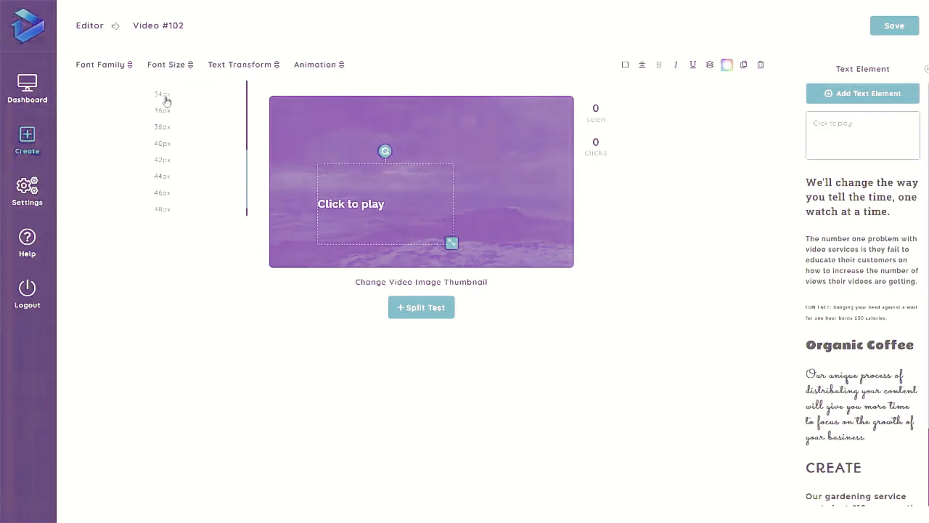
{"action": "left_click", "coordinate": [164, 95]}
{"action": "left_click_drag", "start_coordinate": [391, 180], "coordinate": [444, 244]}
- Apply an animation to the "Click to play" text and centre it horizontally on the thumbnail
{"action": "left_click", "coordinate": [264, 65]}
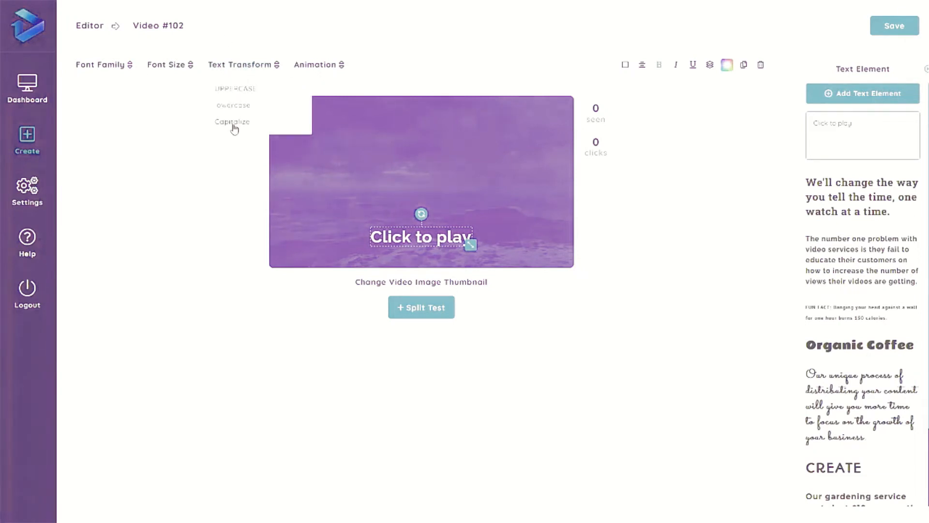
{"action": "left_click", "coordinate": [316, 66]}
{"action": "scroll", "coordinate": [332, 118], "scroll_direction": "down", "scroll_amount": 5}
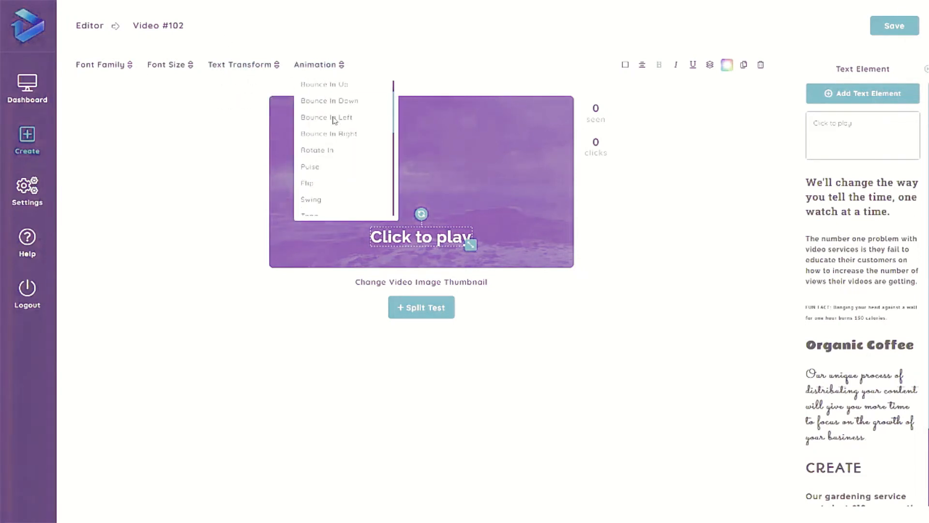
{"action": "left_click", "coordinate": [321, 97]}
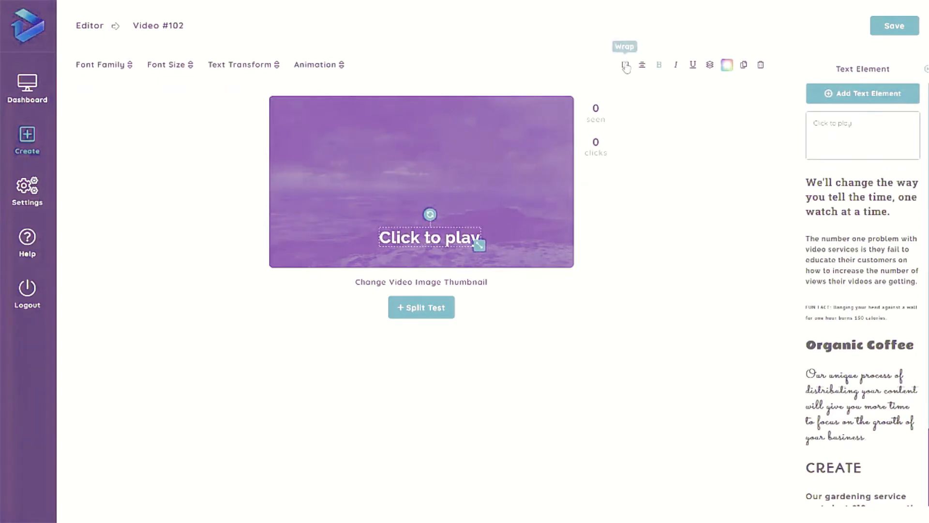
{"action": "left_click", "coordinate": [642, 66]}
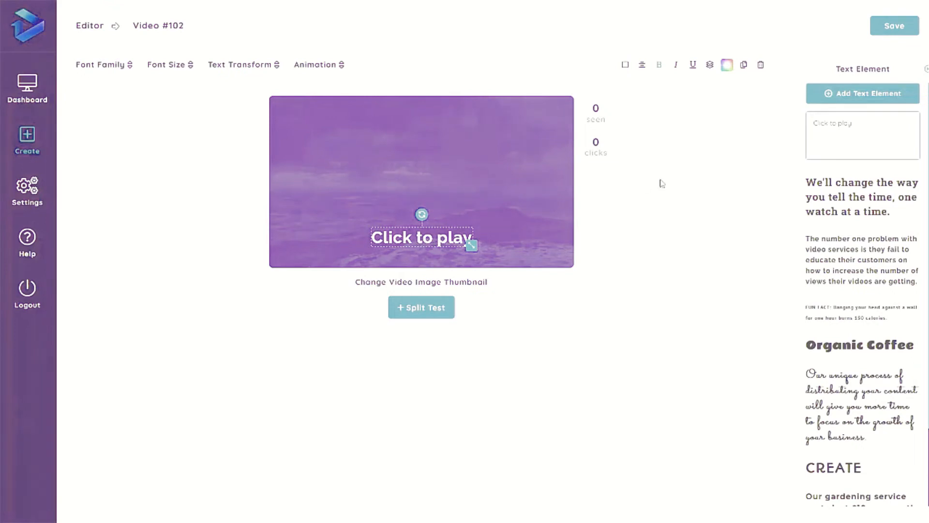
{"action": "left_click", "coordinate": [663, 147]}
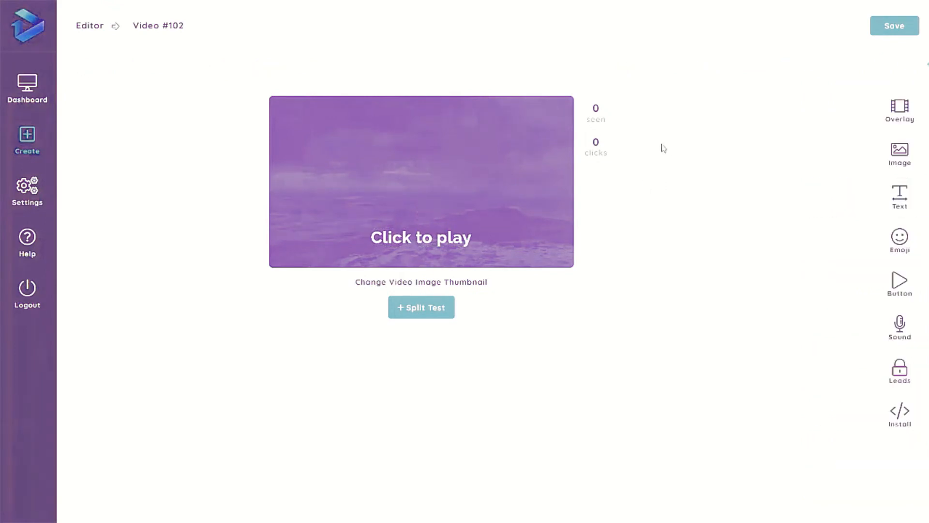
- Add a right-pointing hand emoji and a left-pointing hand emoji to the thumbnail
{"action": "left_click", "coordinate": [900, 241]}
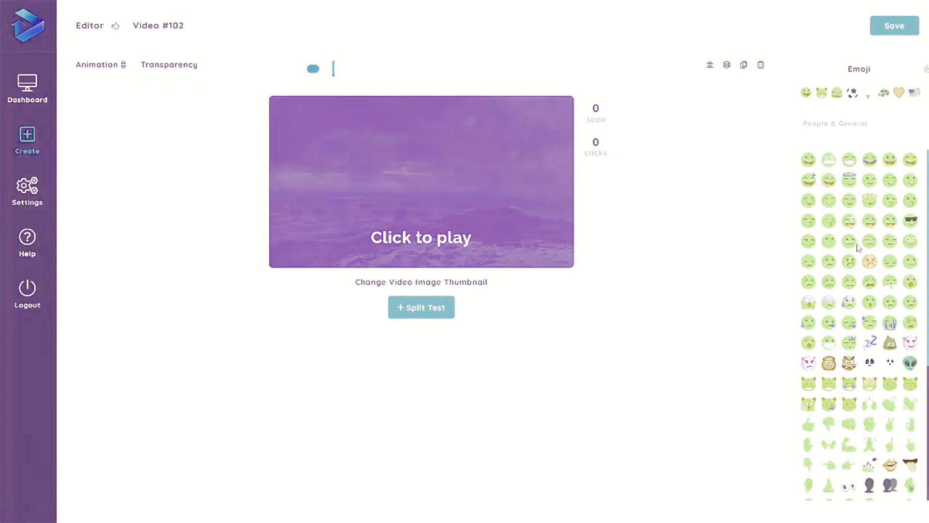
{"action": "scroll", "coordinate": [857, 246], "scroll_direction": "down", "scroll_amount": 3}
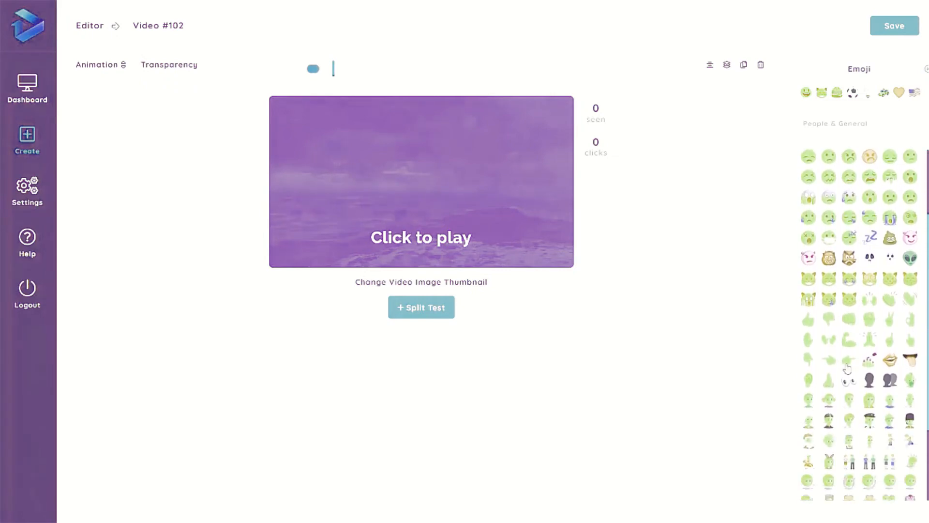
{"action": "left_click", "coordinate": [848, 358]}
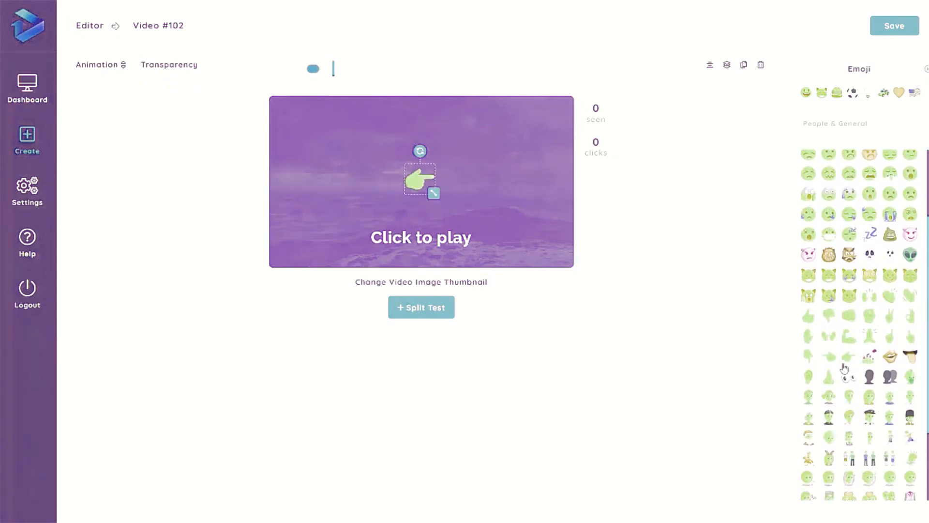
{"action": "left_click", "coordinate": [832, 359]}
- Place the two hand emojis on opposite sides of the thumbnail's centre, pointing inward above the "Click to play" text
{"action": "left_click_drag", "start_coordinate": [421, 181], "coordinate": [501, 187]}
{"action": "left_click", "coordinate": [418, 184]}
{"action": "left_click_drag", "start_coordinate": [418, 184], "coordinate": [361, 185]}
{"action": "left_click", "coordinate": [506, 188]}
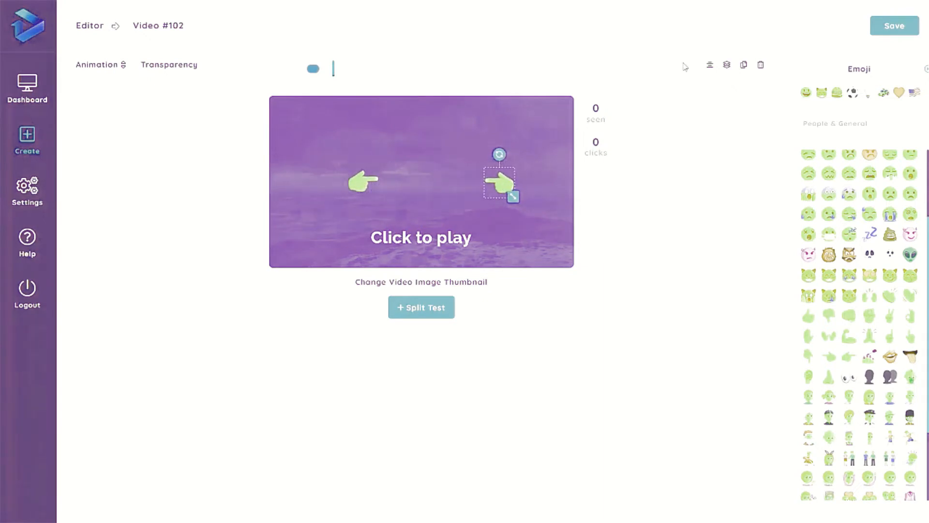
{"action": "left_click", "coordinate": [710, 64]}
{"action": "left_click_drag", "start_coordinate": [429, 189], "coordinate": [501, 191]}
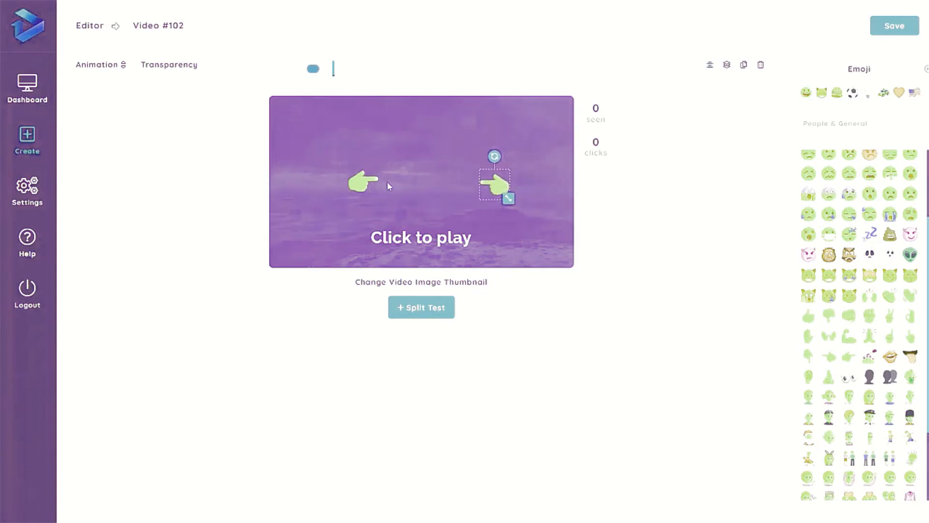
- Apply the Jello animation to both hand emojis
{"action": "left_click", "coordinate": [359, 185]}
{"action": "left_click", "coordinate": [98, 69]}
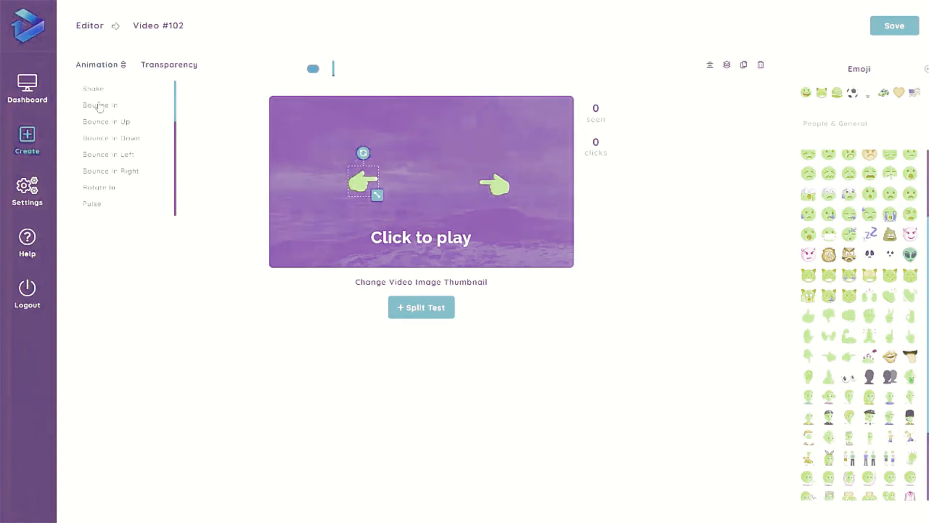
{"action": "scroll", "coordinate": [111, 142], "scroll_direction": "down", "scroll_amount": 3}
{"action": "scroll", "coordinate": [111, 142], "scroll_direction": "down", "scroll_amount": 1}
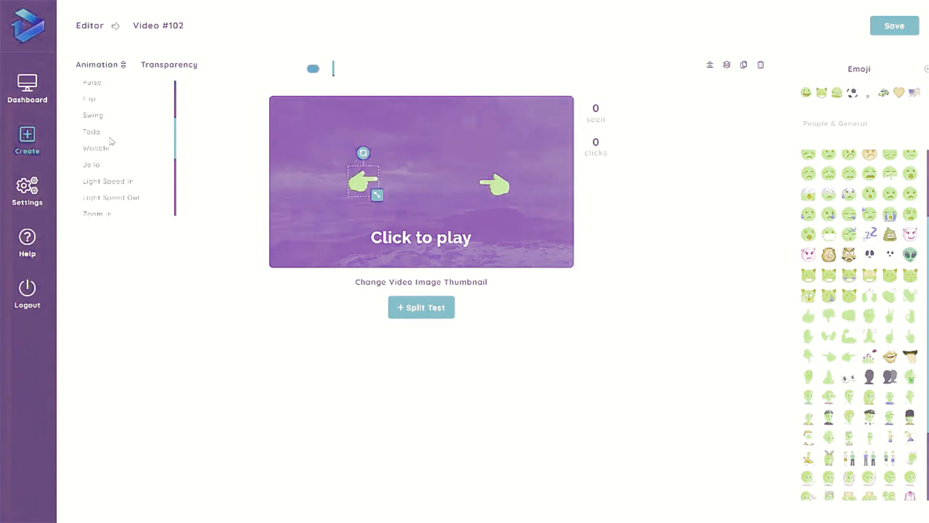
{"action": "left_click", "coordinate": [97, 169]}
{"action": "left_click", "coordinate": [494, 186]}
{"action": "left_click", "coordinate": [113, 66]}
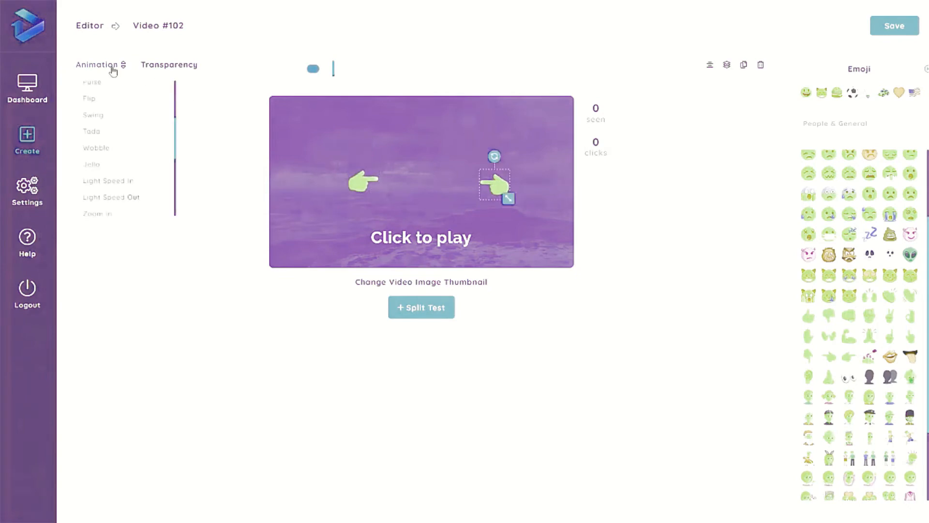
{"action": "left_click", "coordinate": [95, 168]}
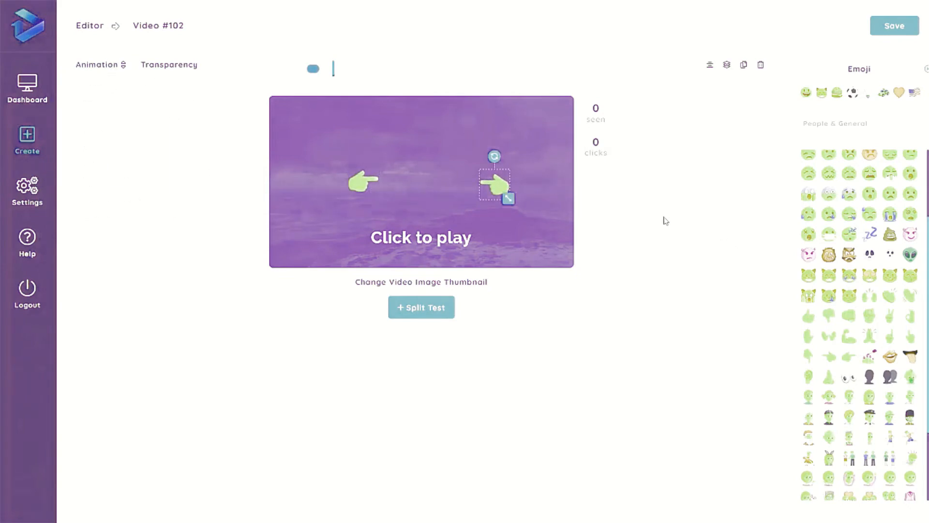
- Move the right-pointing hand emoji slightly farther from the thumbnail's centre
{"action": "scroll", "coordinate": [871, 277], "scroll_direction": "down", "scroll_amount": 2}
{"action": "scroll", "coordinate": [864, 399], "scroll_direction": "up", "scroll_amount": 3}
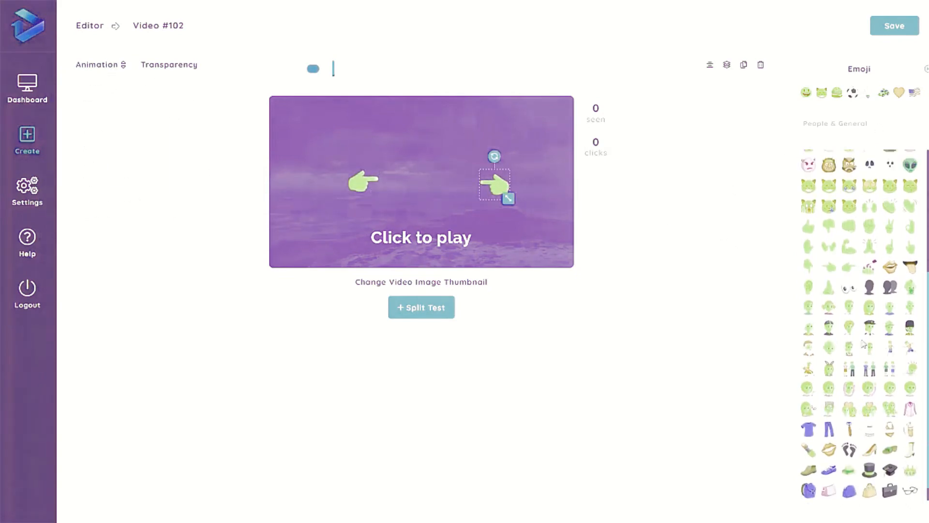
{"action": "left_click", "coordinate": [925, 71]}
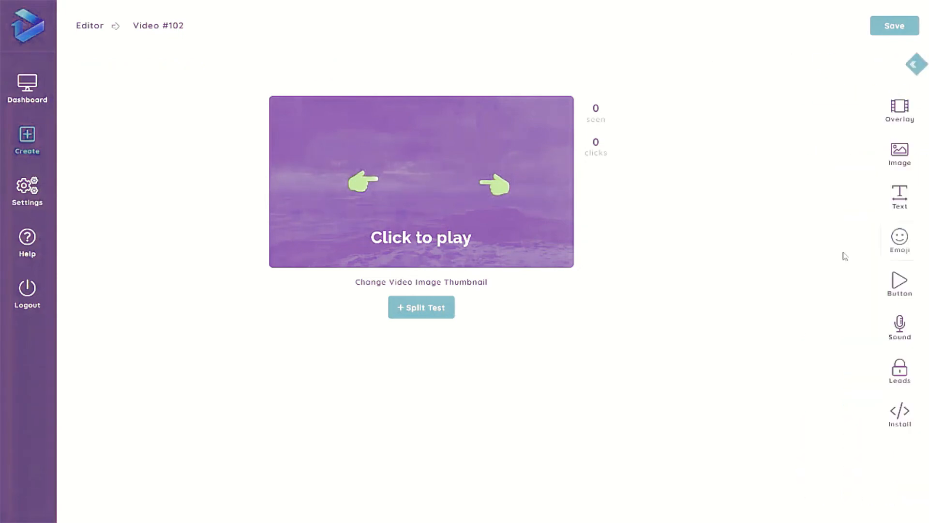
{"action": "left_click", "coordinate": [901, 283]}
{"action": "left_click_drag", "start_coordinate": [362, 184], "coordinate": [353, 183]}
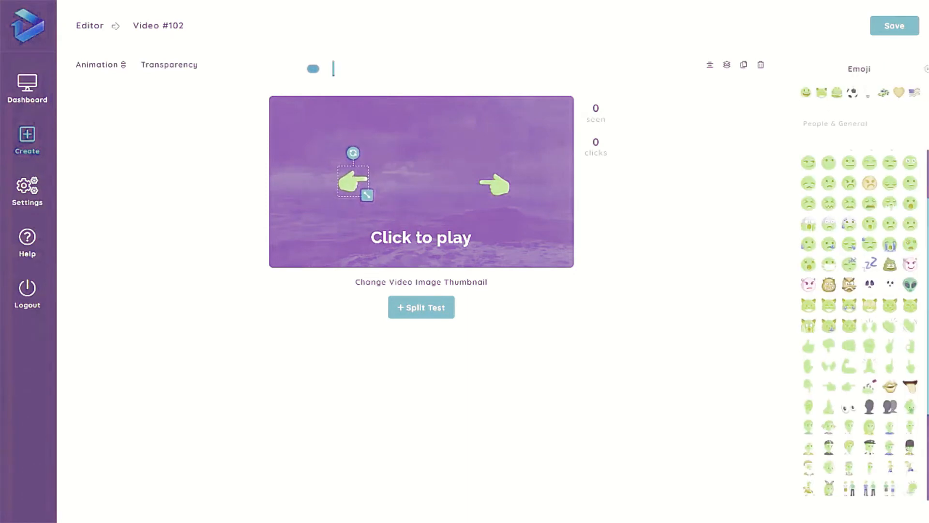
{"action": "left_click", "coordinate": [926, 69]}
- Add the rounded-rectangle play button with a progress bar, enlarge it and centre it between the two hands
{"action": "left_click", "coordinate": [901, 283]}
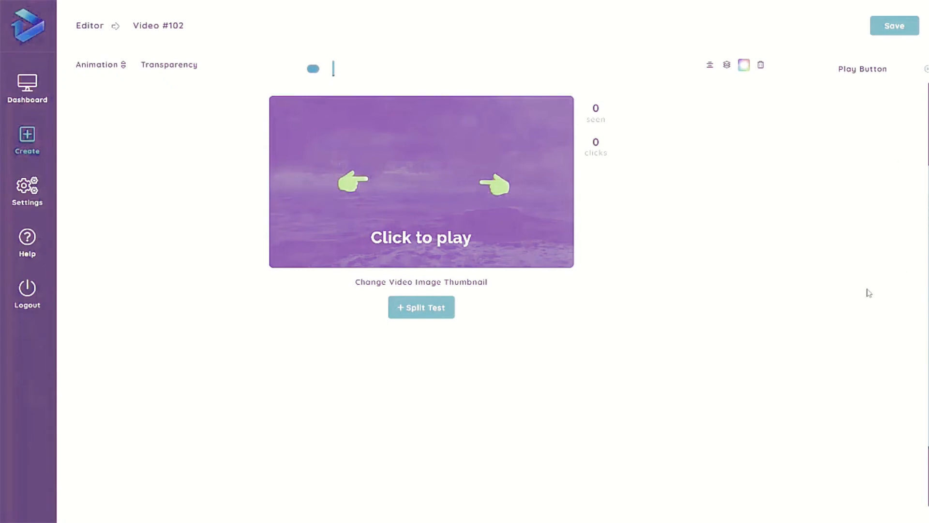
{"action": "left_click", "coordinate": [837, 421]}
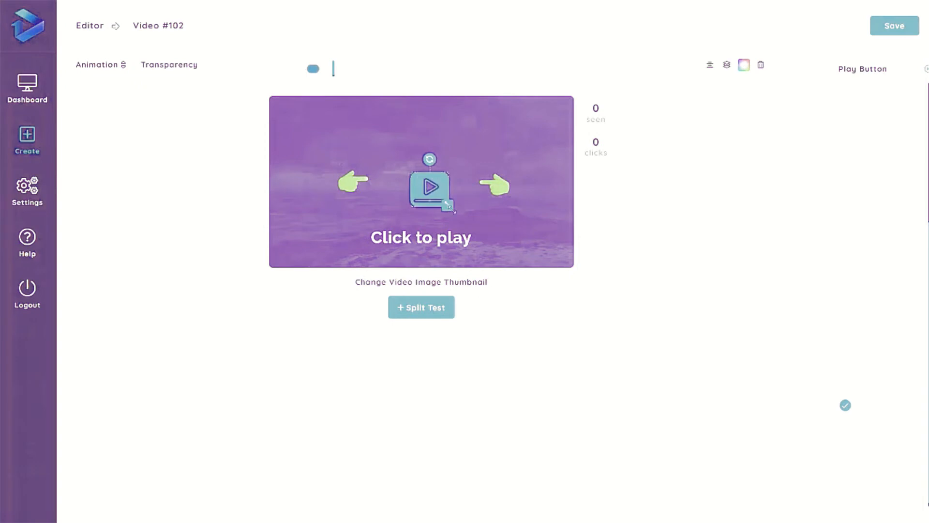
{"action": "left_click_drag", "start_coordinate": [425, 195], "coordinate": [424, 194]}
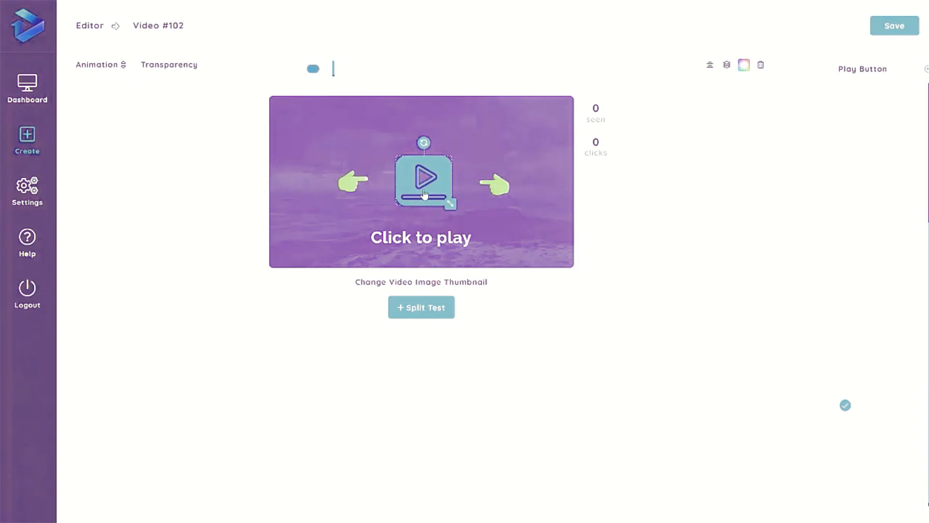
- Change the play button's colour to #e64a19
{"action": "left_click", "coordinate": [744, 66]}
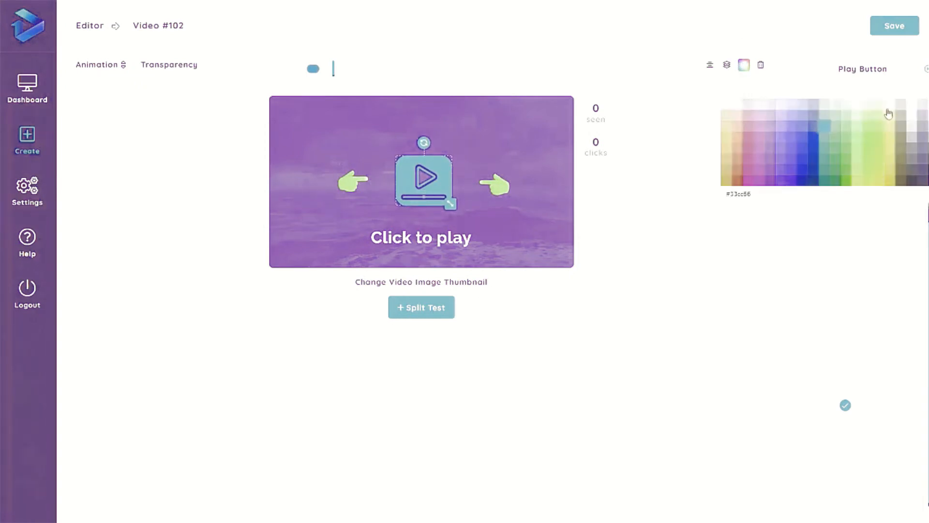
{"action": "left_click", "coordinate": [860, 131]}
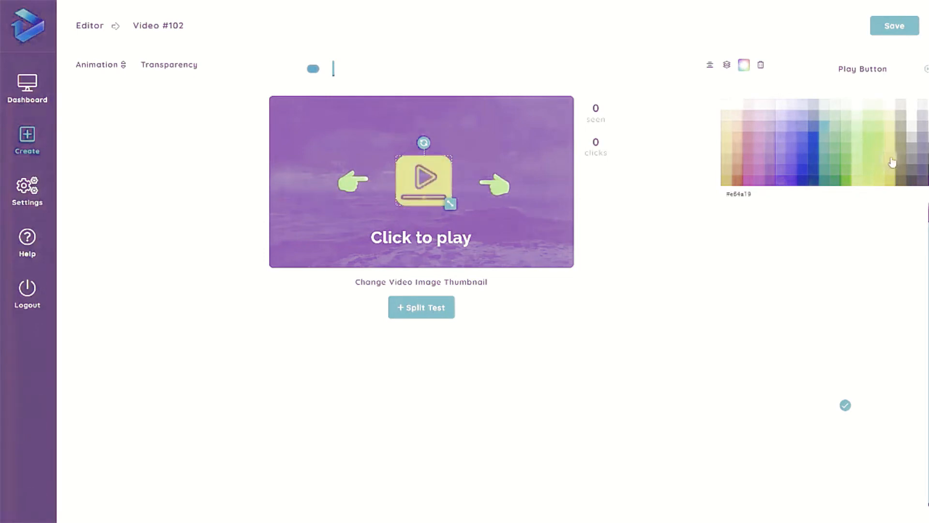
{"action": "left_click", "coordinate": [650, 225]}
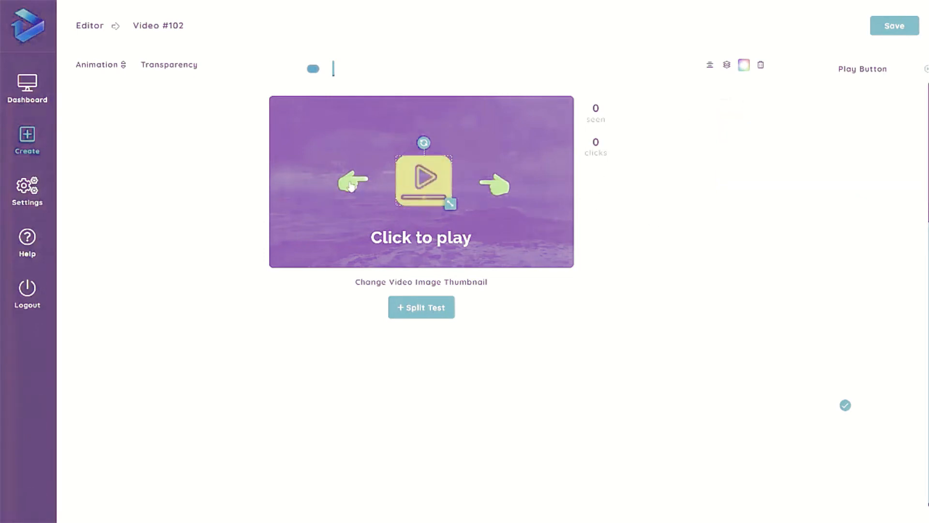
- Nudge the left-pointing hand emoji slightly upward to level it with the other hand
{"action": "left_click", "coordinate": [351, 187]}
{"action": "left_click", "coordinate": [510, 185]}
{"action": "left_click", "coordinate": [503, 189]}
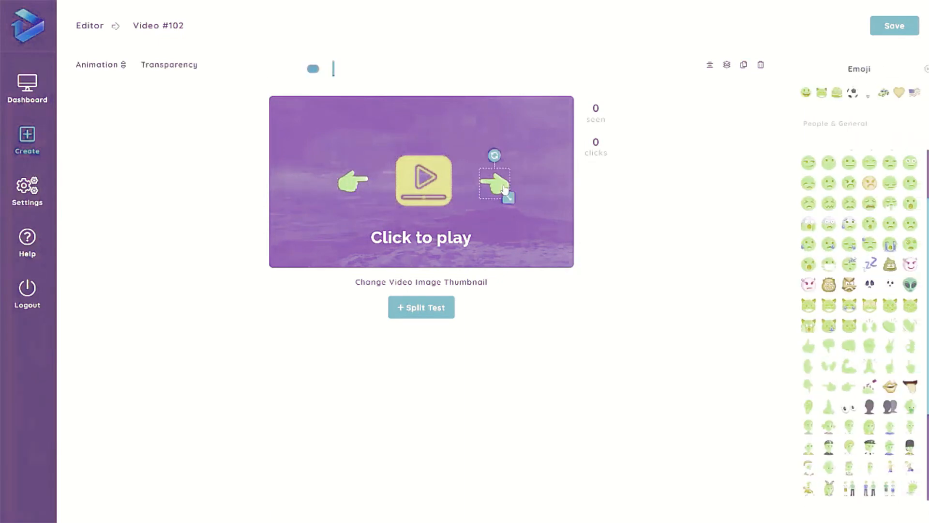
- Apply the Bounce In animation to the play button between the two hand emojis
{"action": "left_click", "coordinate": [440, 188]}
{"action": "left_click", "coordinate": [103, 68]}
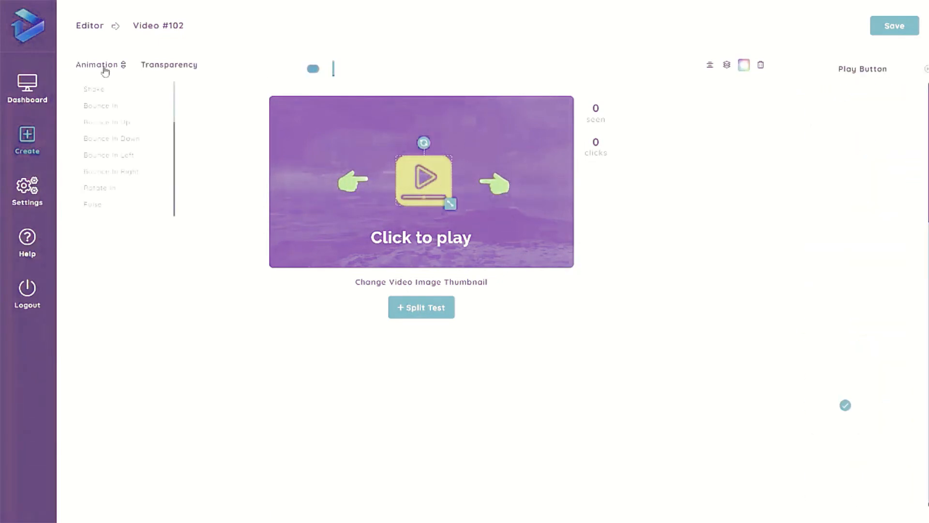
{"action": "left_click", "coordinate": [112, 107]}
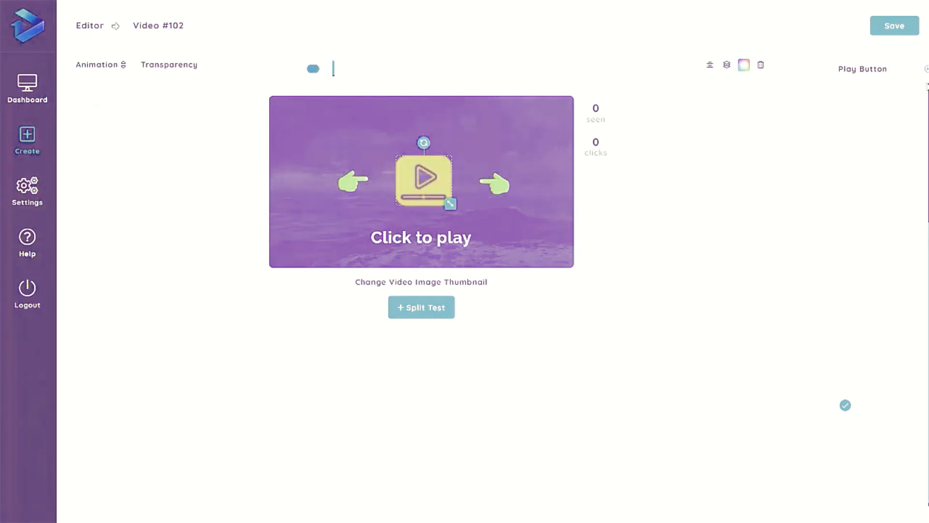
{"action": "left_click", "coordinate": [927, 69]}
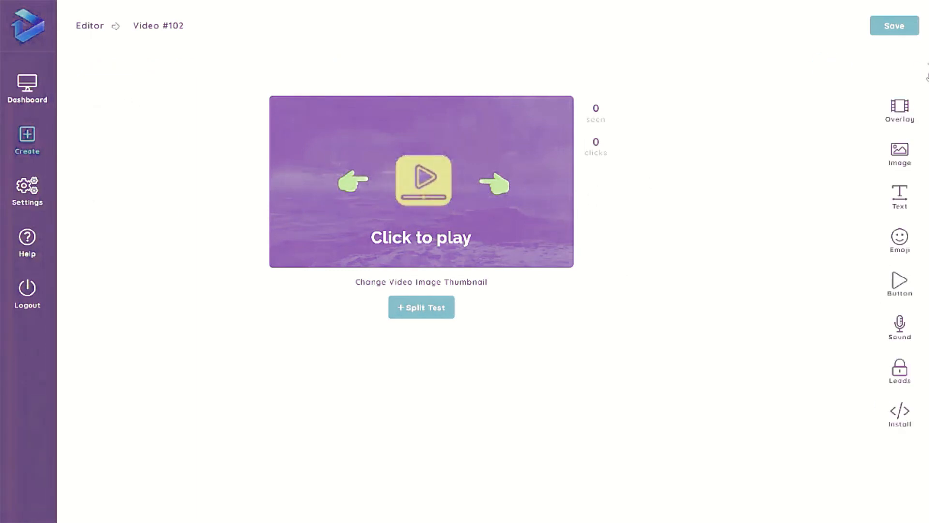
{"action": "left_click", "coordinate": [908, 333]}
{"action": "left_click", "coordinate": [838, 93]}
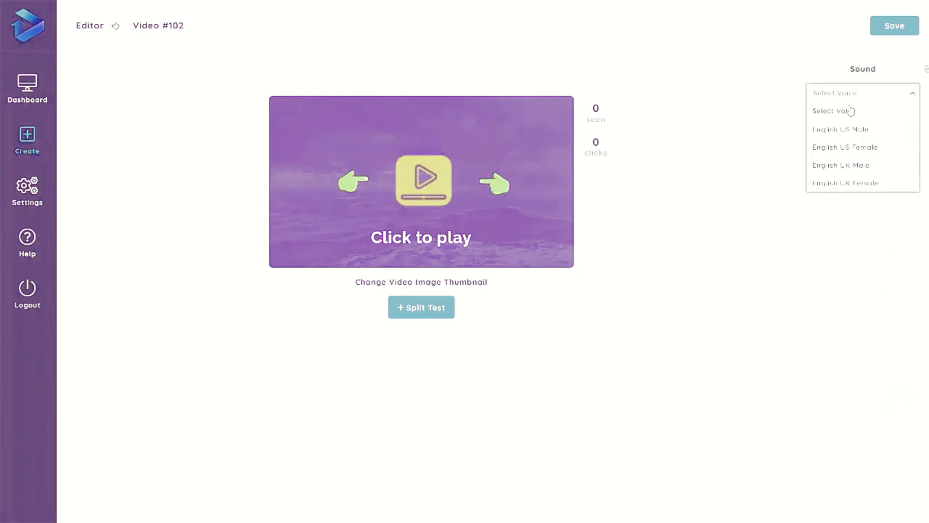
{"action": "left_click", "coordinate": [842, 129]}
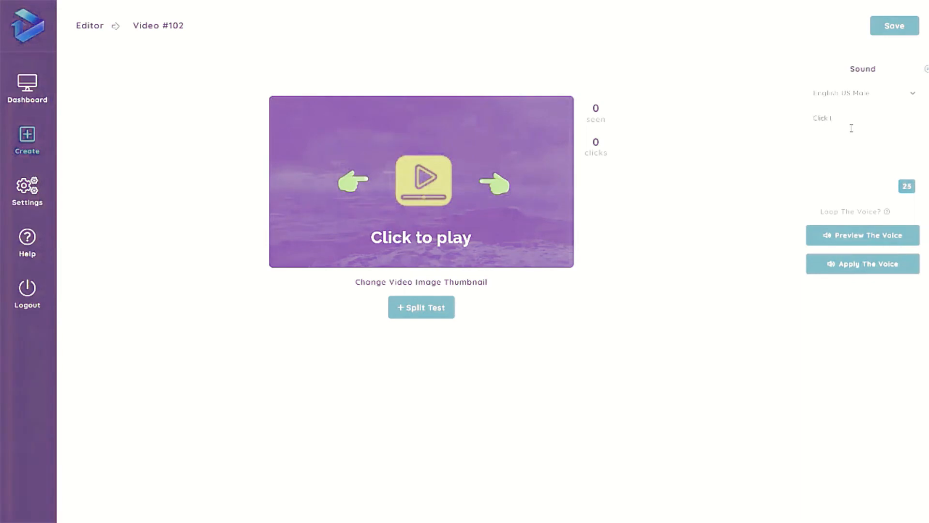
{"action": "type", "text": "ideo"}
- Nudge the right-pointing hand emoji slightly lower and farther from the play button, level with the other hand
{"action": "left_click", "coordinate": [353, 184]}
{"action": "left_click_drag", "start_coordinate": [353, 187], "coordinate": [353, 186]}
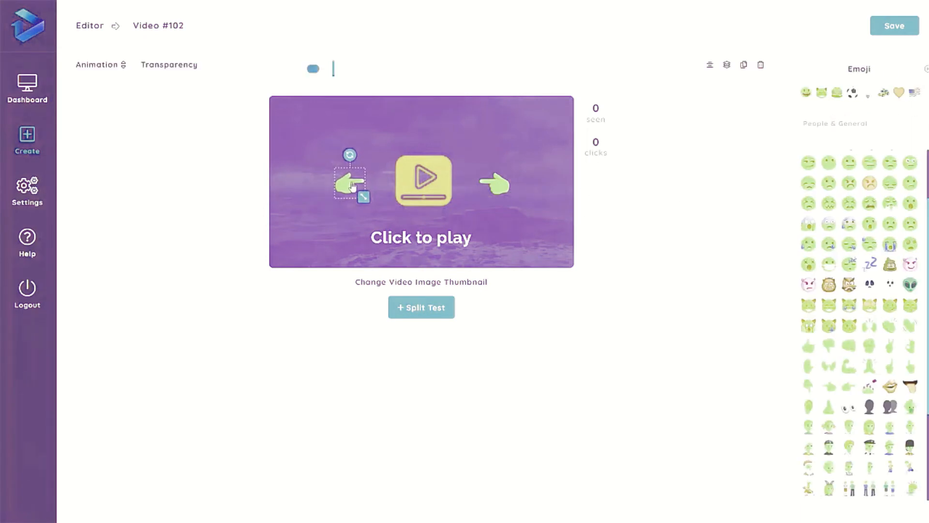
{"action": "left_click", "coordinate": [927, 70]}
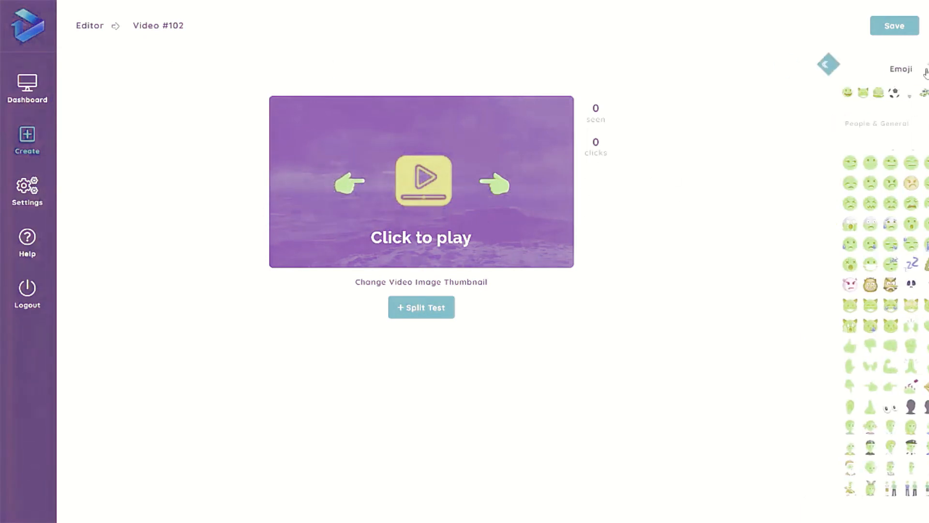
- Apply an English US Male voiceover with the text "Click to play" to the thumbnail
{"action": "left_click", "coordinate": [899, 334]}
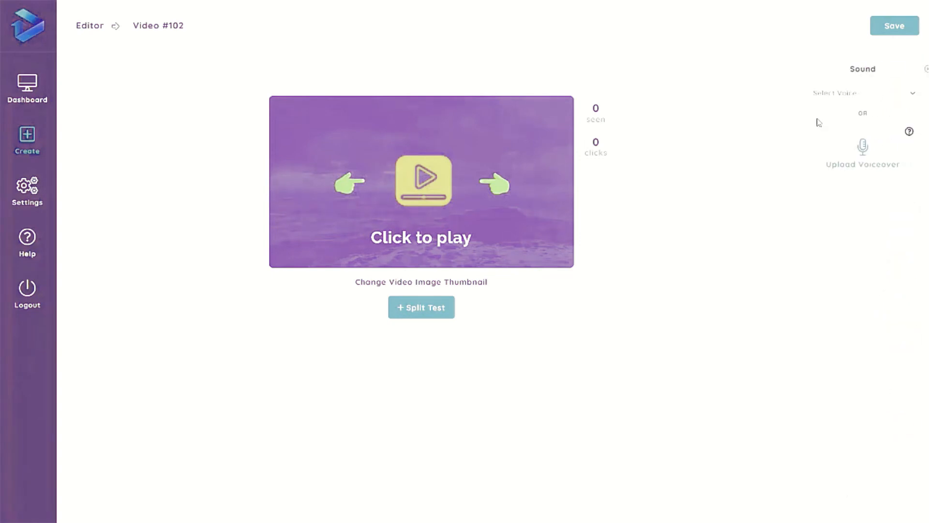
{"action": "left_click", "coordinate": [852, 92]}
{"action": "left_click", "coordinate": [863, 129]}
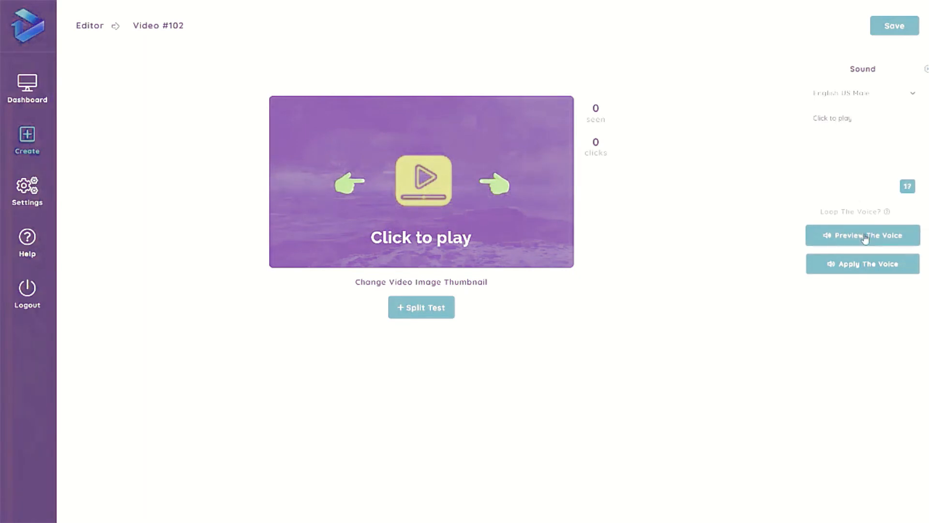
{"action": "left_click", "coordinate": [836, 99]}
{"action": "left_click", "coordinate": [796, 86]}
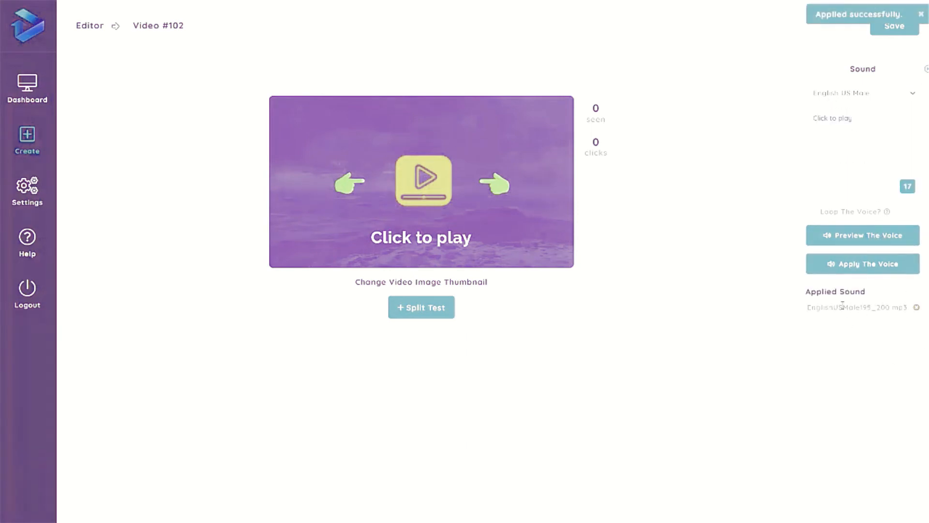
{"action": "left_click", "coordinate": [925, 71]}
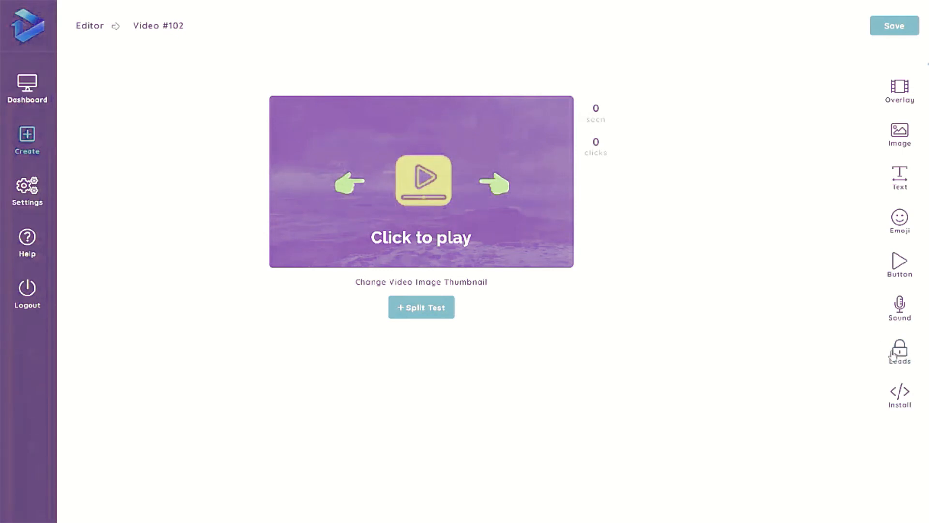
{"action": "left_click", "coordinate": [905, 361]}
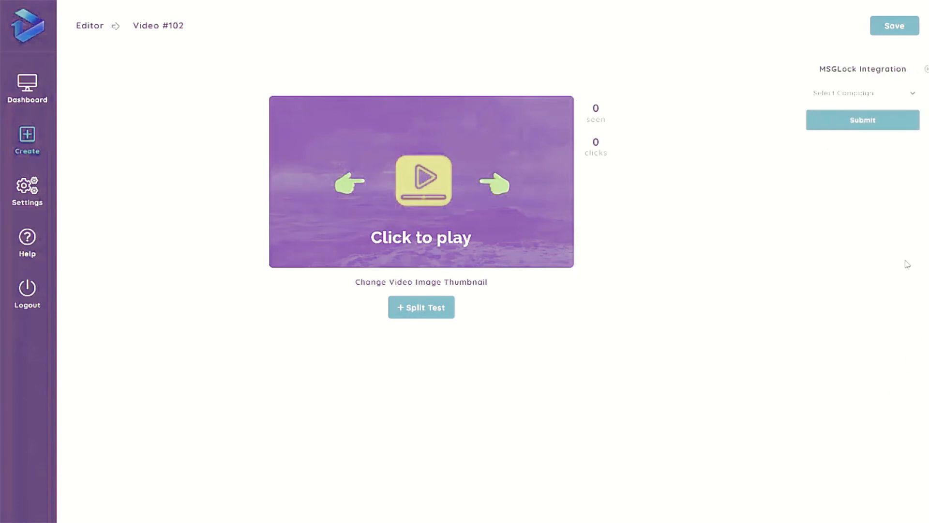
{"action": "left_click", "coordinate": [926, 68]}
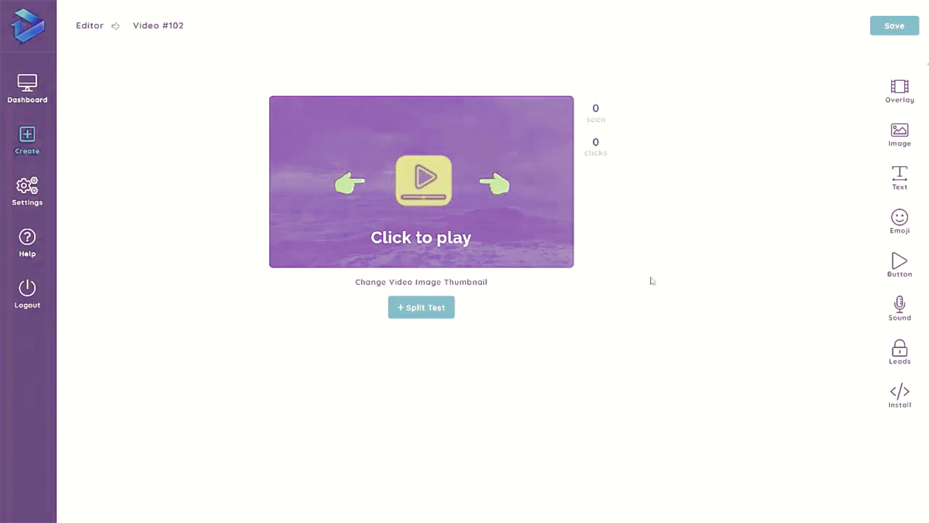
- Rename the video as New Demo 1 and save its settings
{"action": "left_click", "coordinate": [901, 30]}
{"action": "left_click", "coordinate": [165, 25]}
{"action": "key", "text": "ctrl+a"}
{"action": "type", "text": "ne"}
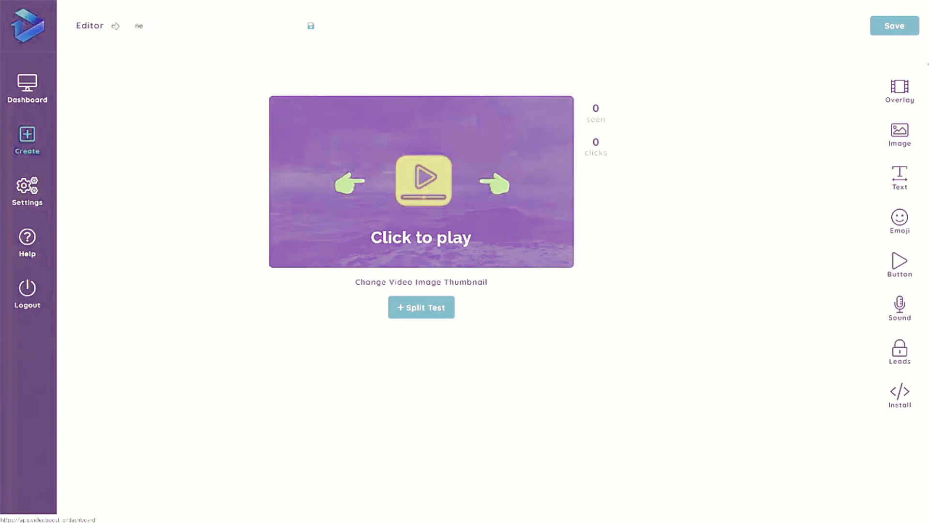
{"action": "type", "text": "w demo 1"}
{"action": "key", "text": "Return"}
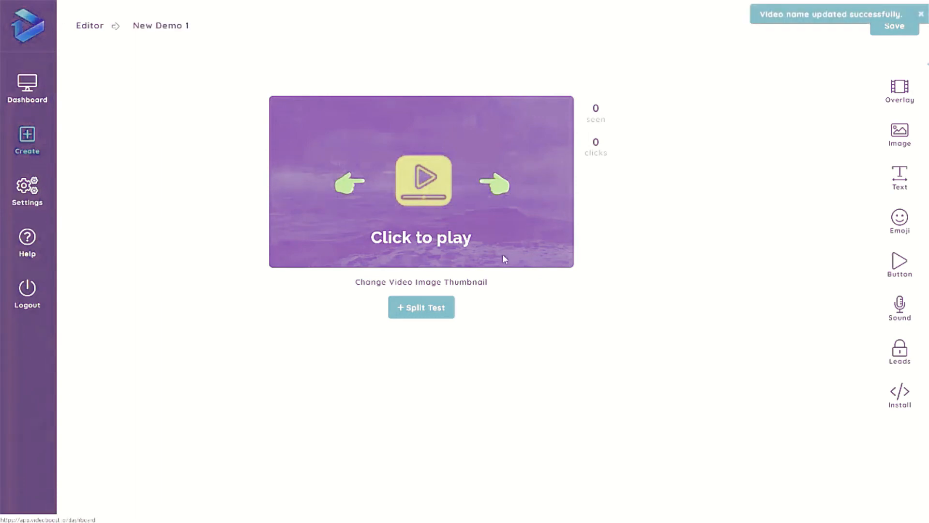
{"action": "left_click", "coordinate": [903, 35]}
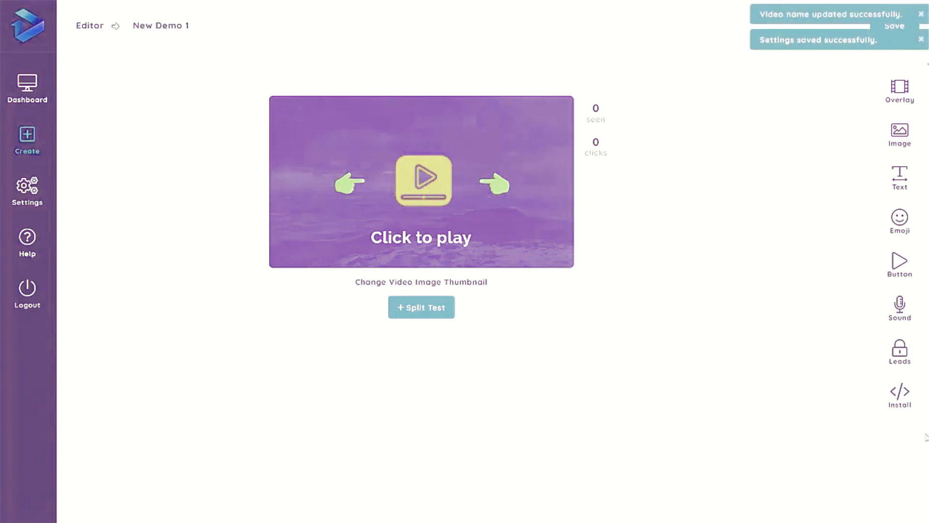
- Select the whole install script, and play and pause the embedded video on the web page to check its overlay
{"action": "left_click", "coordinate": [901, 396]}
{"action": "key", "text": "ctrl+a"}
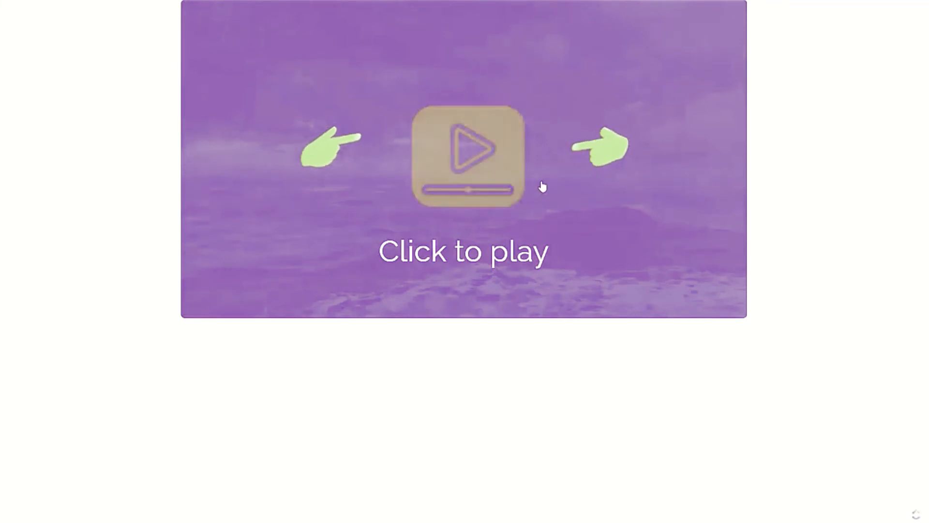
{"action": "left_click", "coordinate": [443, 165]}
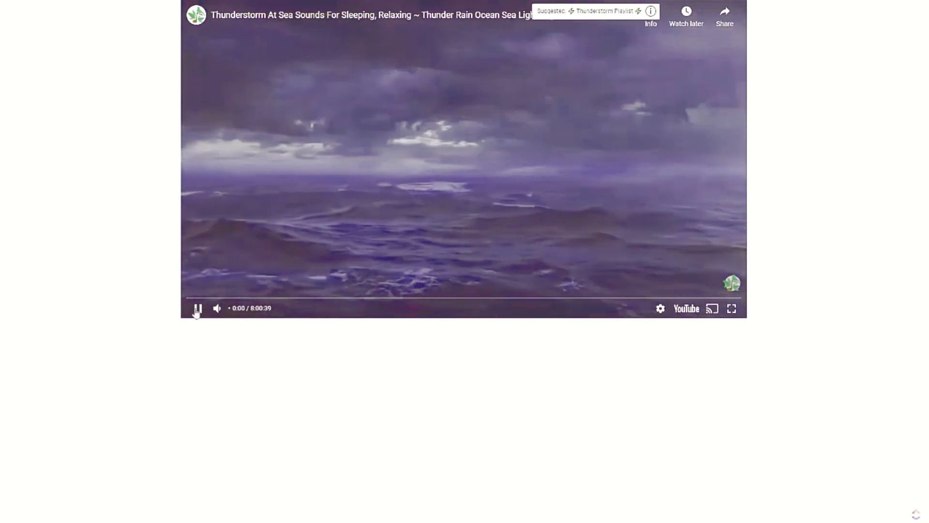
{"action": "left_click", "coordinate": [197, 308]}
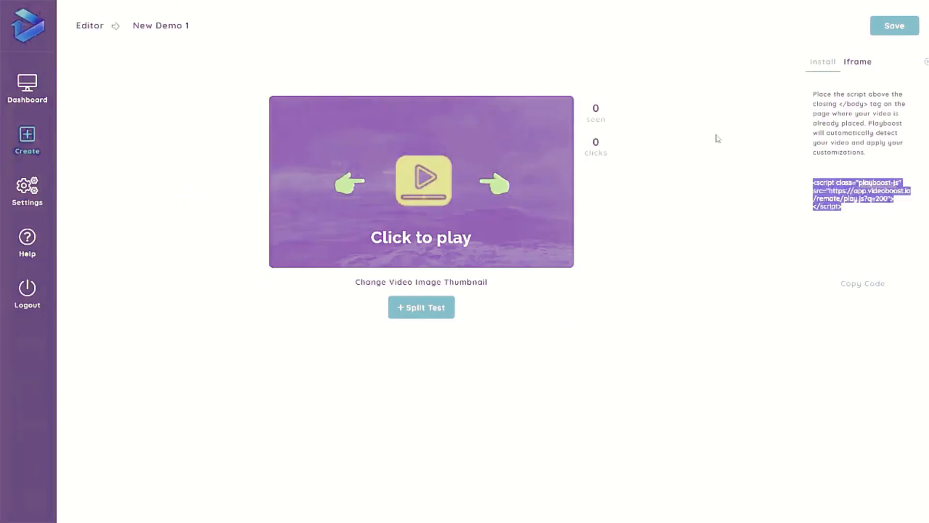
{"action": "left_click", "coordinate": [643, 249]}
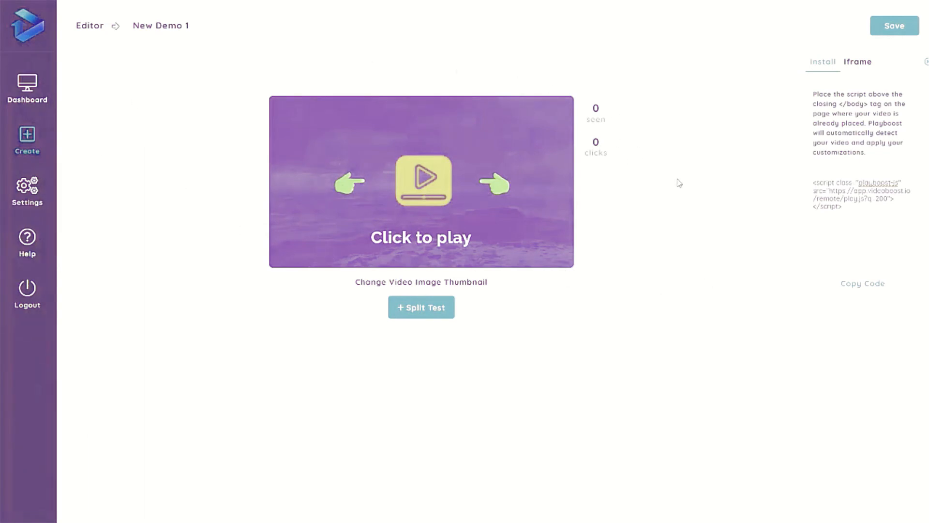
- Create a split test and replace the variation's play button with the plain triangle
{"action": "left_click", "coordinate": [430, 306]}
{"action": "scroll", "coordinate": [677, 251], "scroll_direction": "down", "scroll_amount": 2}
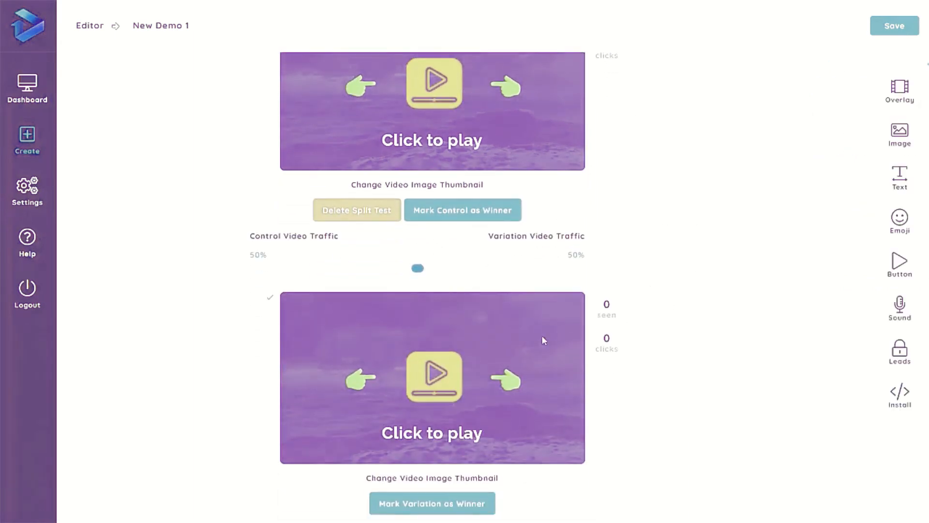
{"action": "left_click", "coordinate": [427, 385]}
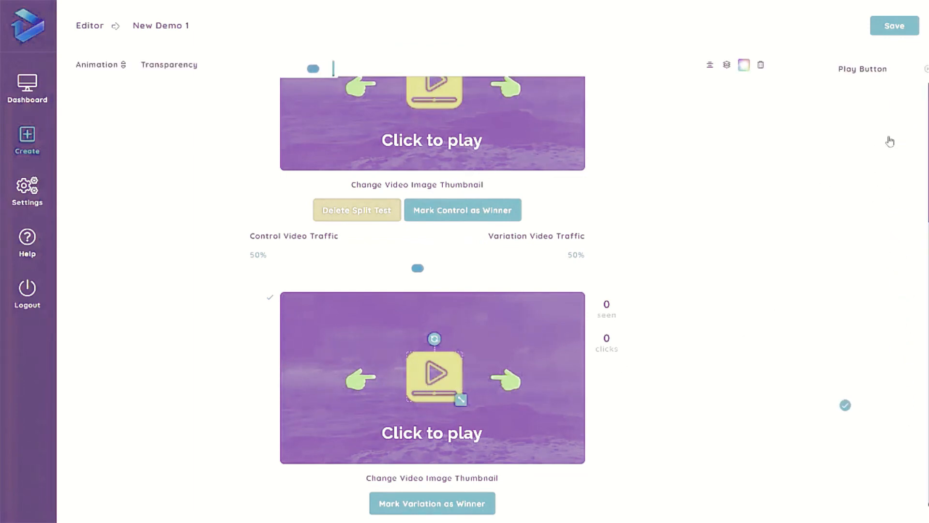
{"action": "left_click", "coordinate": [890, 139]}
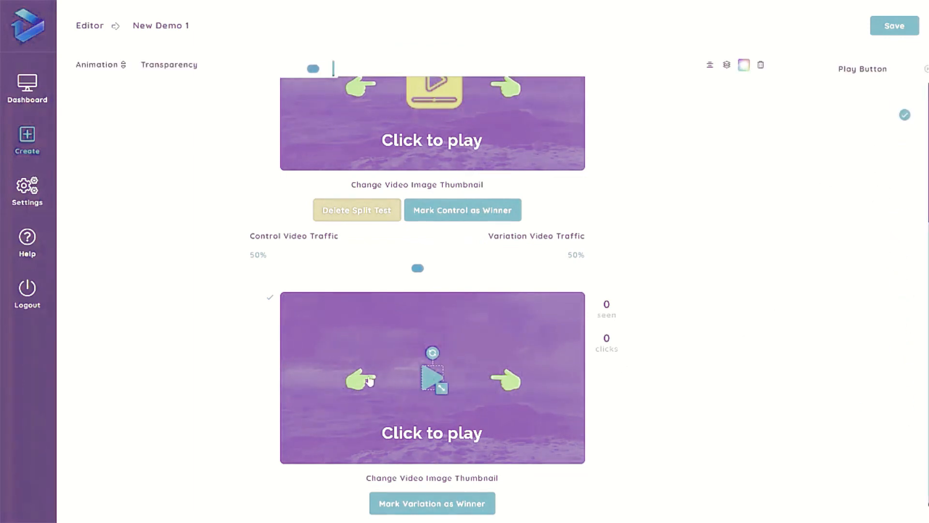
- Change the colour of the variation's overlay to green
{"action": "left_click", "coordinate": [374, 335]}
{"action": "left_click", "coordinate": [744, 66]}
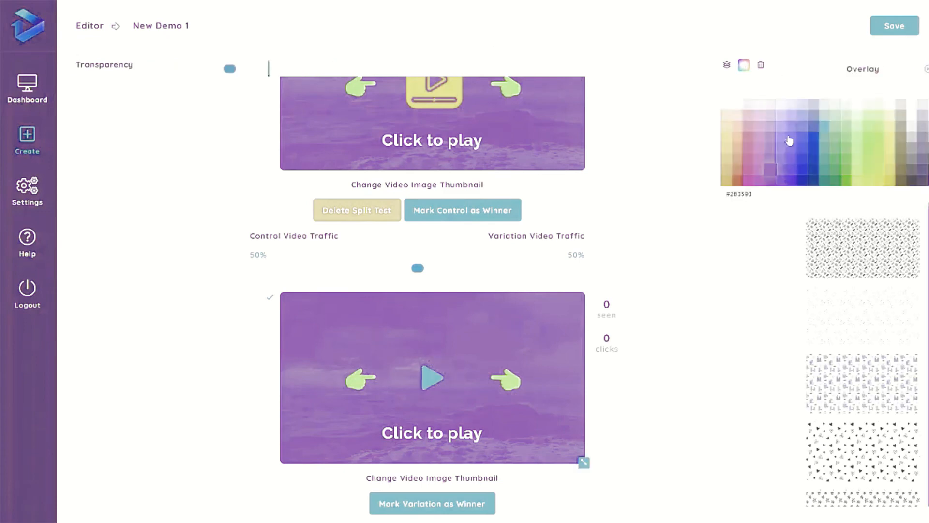
{"action": "left_click", "coordinate": [838, 173]}
- Move the variation's "Click to play" text above the play button, near the thumbnail's upper edge
{"action": "left_click", "coordinate": [432, 435]}
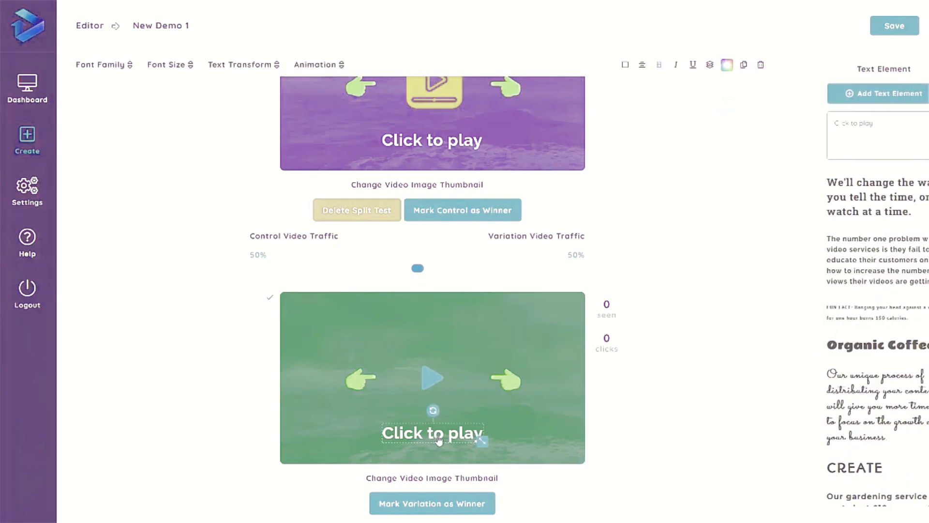
{"action": "left_click_drag", "start_coordinate": [432, 435], "coordinate": [436, 325]}
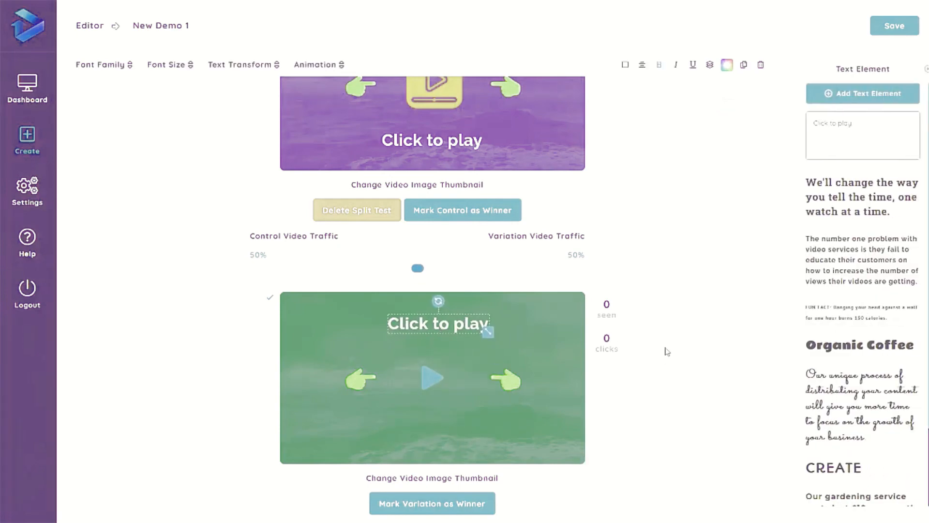
{"action": "left_click", "coordinate": [926, 72]}
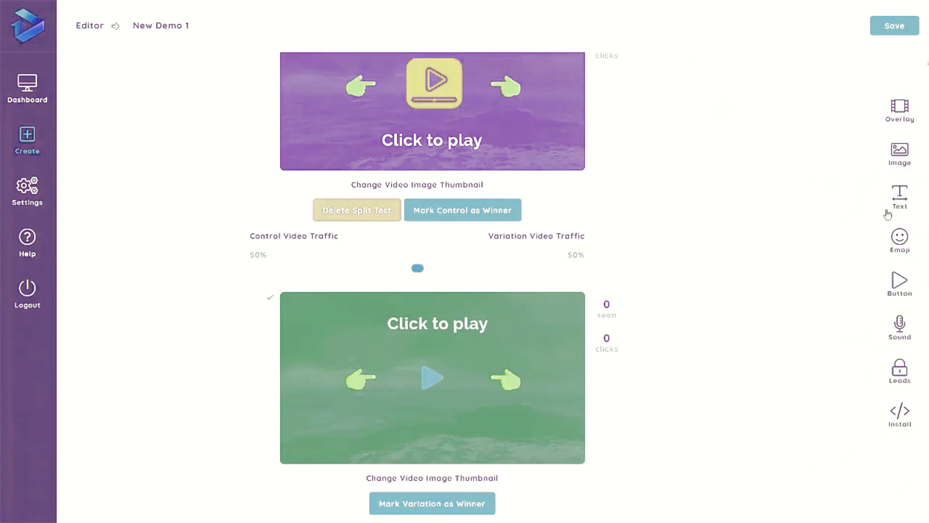
- Look over the sound options, try adjusting the traffic split between control and variation, and save the settings
{"action": "left_click", "coordinate": [903, 325]}
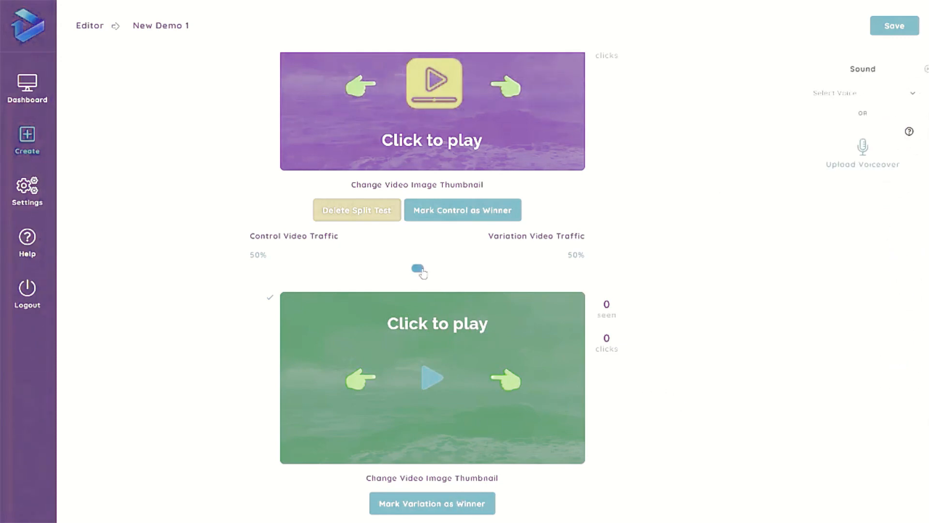
{"action": "mouse_move", "coordinate": [417, 268]}
{"action": "left_mouse_down"}
{"action": "mouse_move", "coordinate": [342, 266]}
{"action": "mouse_move", "coordinate": [499, 271]}
{"action": "mouse_move", "coordinate": [430, 271]}
{"action": "left_mouse_up"}
{"action": "scroll", "coordinate": [672, 335], "scroll_direction": "up", "scroll_amount": 2}
{"action": "left_click", "coordinate": [894, 28]}
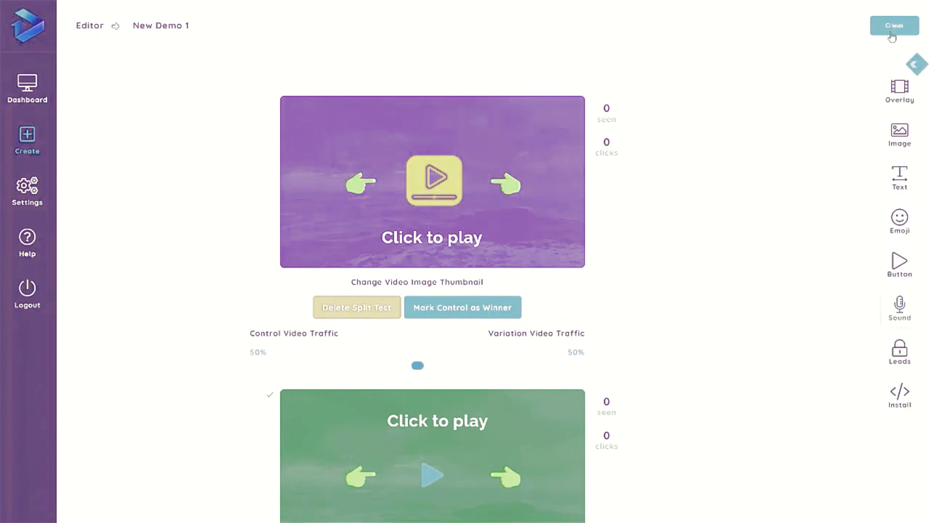
- Select the install script, and play the variation and the control on the web page, reloading it in between
{"action": "left_click", "coordinate": [890, 398]}
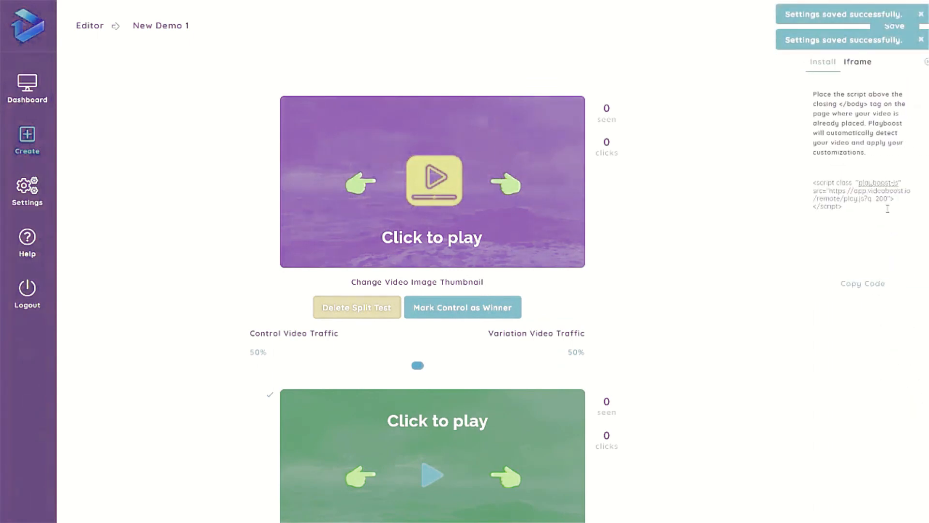
{"action": "triple_click", "coordinate": [851, 200]}
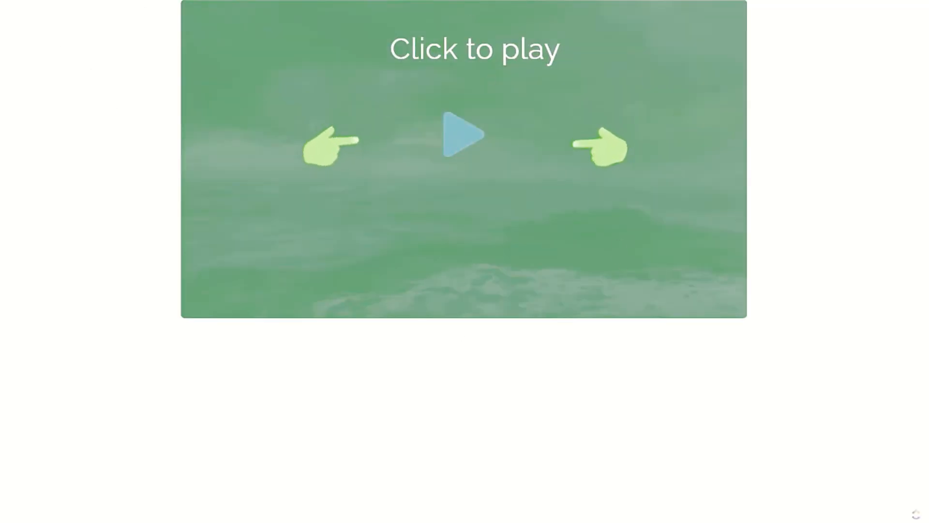
{"action": "left_click", "coordinate": [450, 150]}
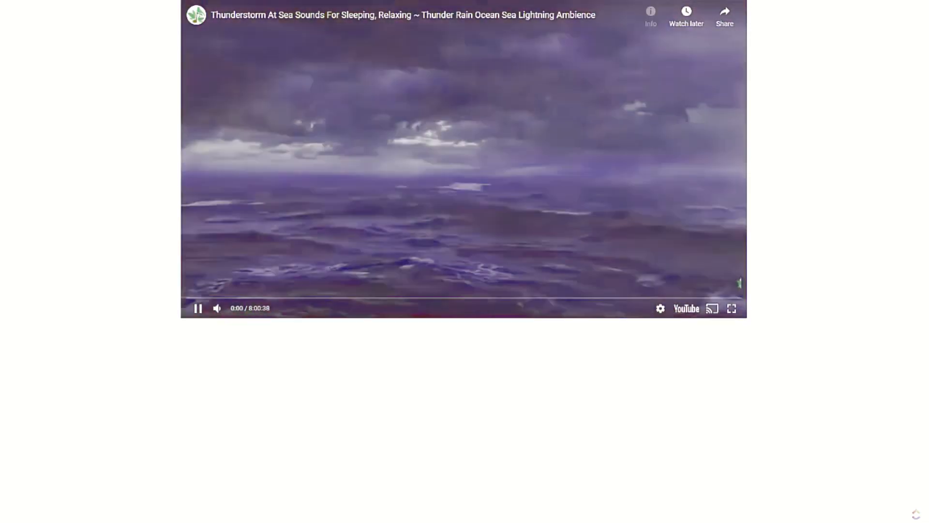
{"action": "left_click", "coordinate": [189, 310]}
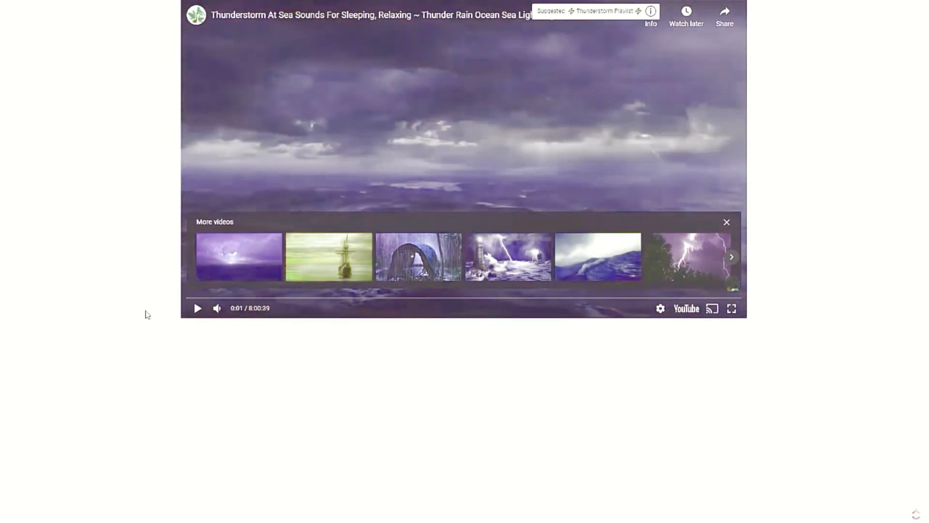
{"action": "key", "text": "F5"}
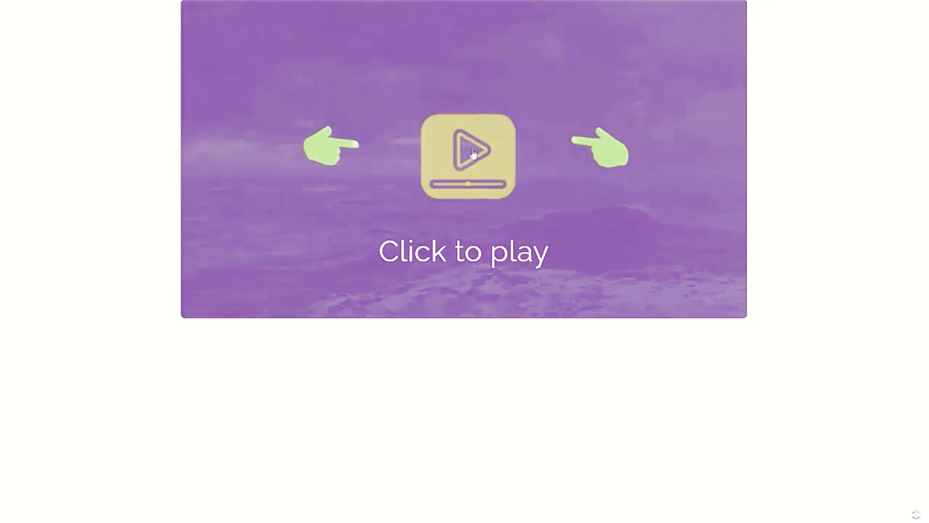
{"action": "left_click", "coordinate": [468, 170]}
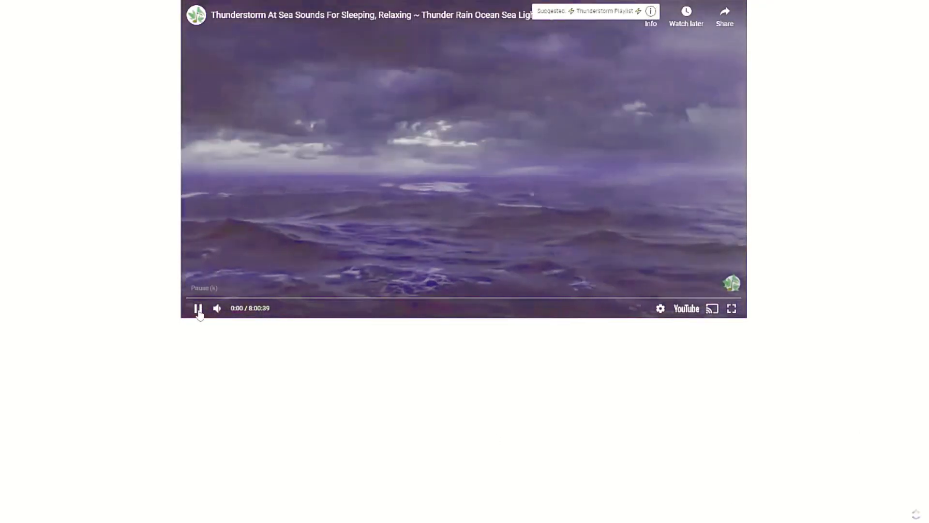
- Pause the video playing on the web page and save the New Demo 1 project in the editor
{"action": "left_click", "coordinate": [198, 308]}
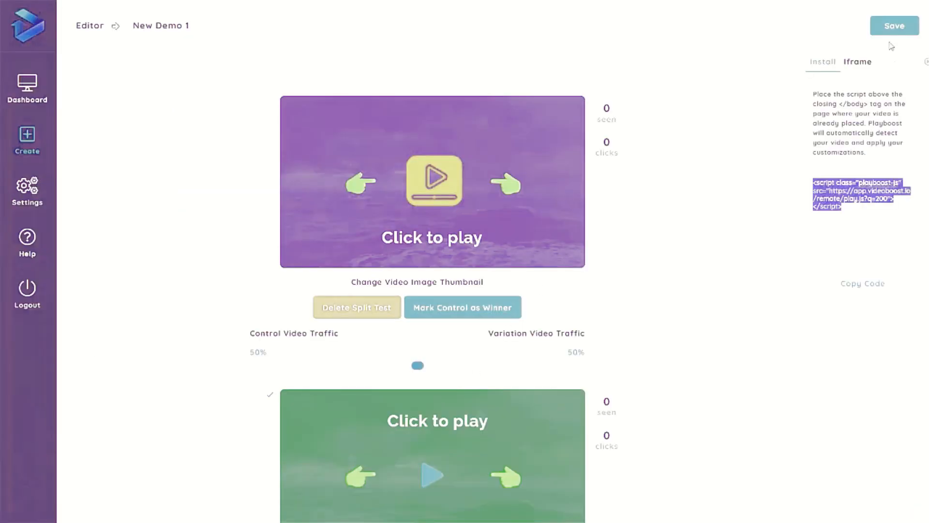
{"action": "left_click", "coordinate": [892, 34]}
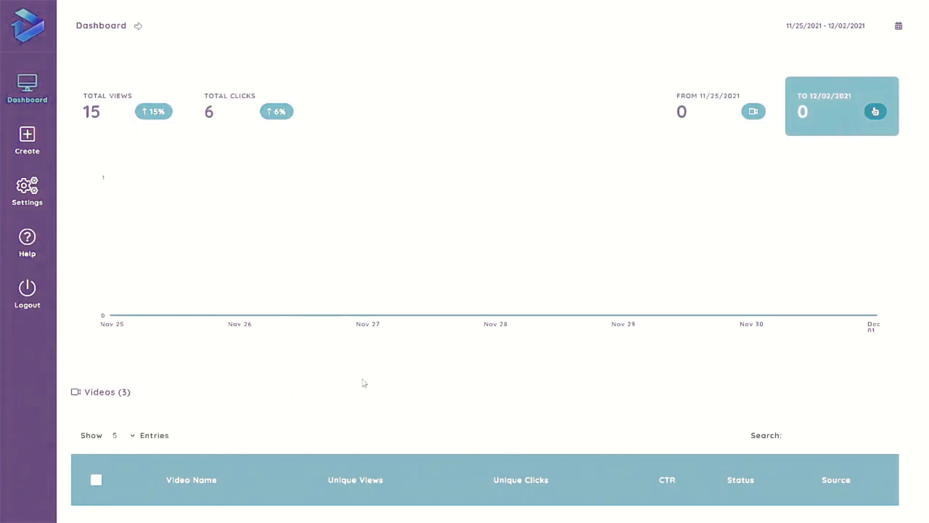
- Review the dashboard's view and click statistics for the date range and the performance figures in the video list
{"action": "scroll", "coordinate": [256, 313], "scroll_direction": "down", "scroll_amount": 3}
{"action": "left_click", "coordinate": [760, 119]}
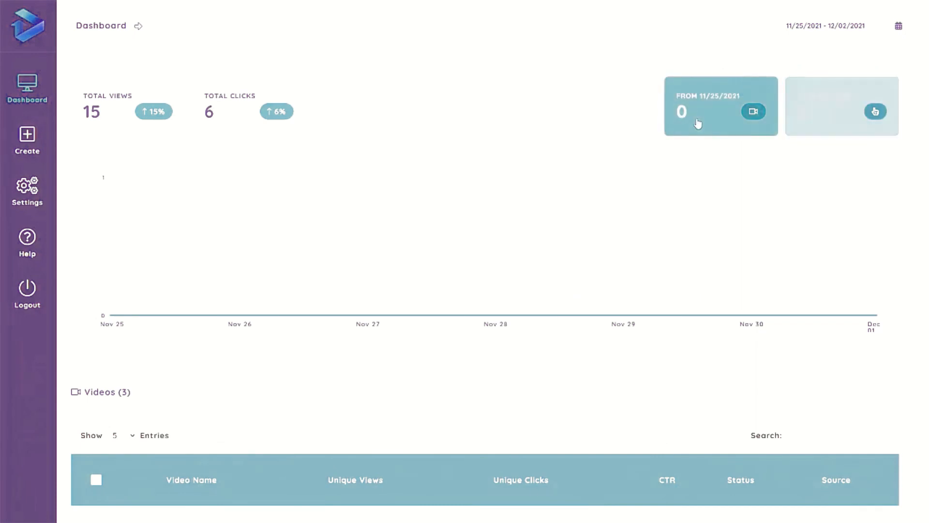
{"action": "scroll", "coordinate": [618, 361], "scroll_direction": "down", "scroll_amount": 2}
{"action": "scroll", "coordinate": [618, 361], "scroll_direction": "down", "scroll_amount": 5}
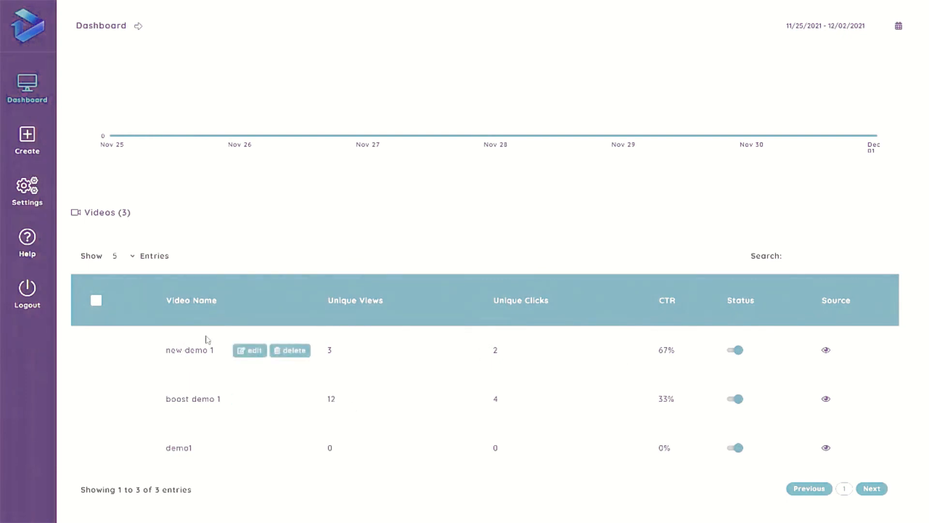
- Reopen the new demo 1 video in the editor and compare the seen and click counts of the control and the variation
{"action": "left_click", "coordinate": [825, 351]}
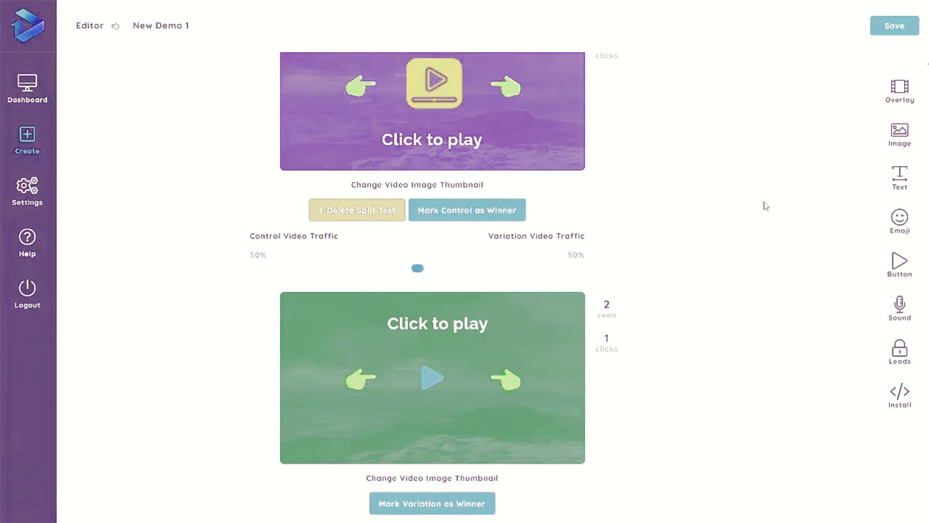
{"action": "scroll", "coordinate": [644, 386], "scroll_direction": "up", "scroll_amount": 2}
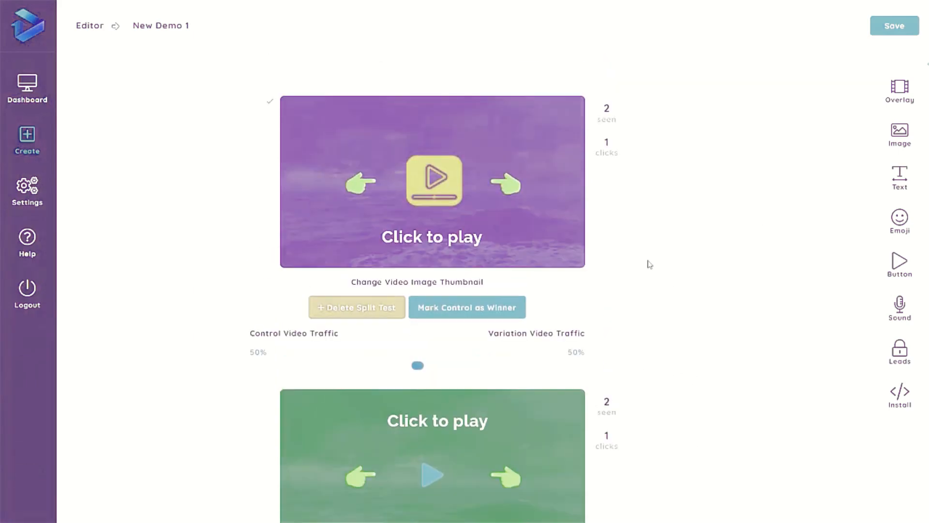
{"action": "scroll", "coordinate": [643, 183], "scroll_direction": "down", "scroll_amount": 2}
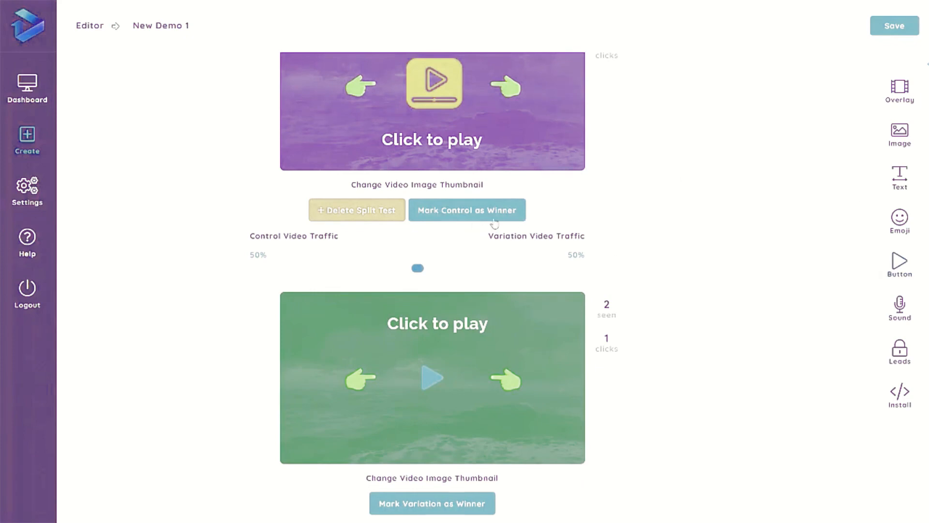
{"action": "scroll", "coordinate": [615, 188], "scroll_direction": "up", "scroll_amount": 2}
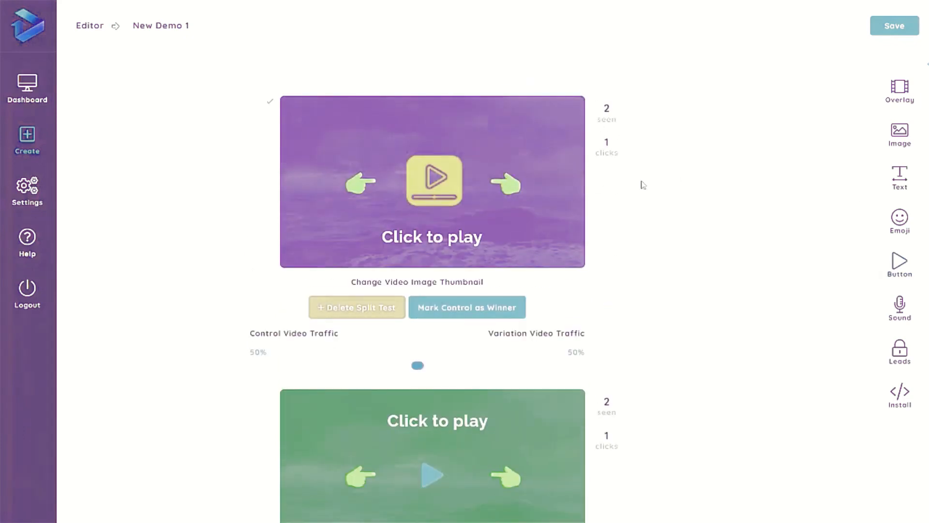
{"action": "scroll", "coordinate": [642, 184], "scroll_direction": "down", "scroll_amount": 2}
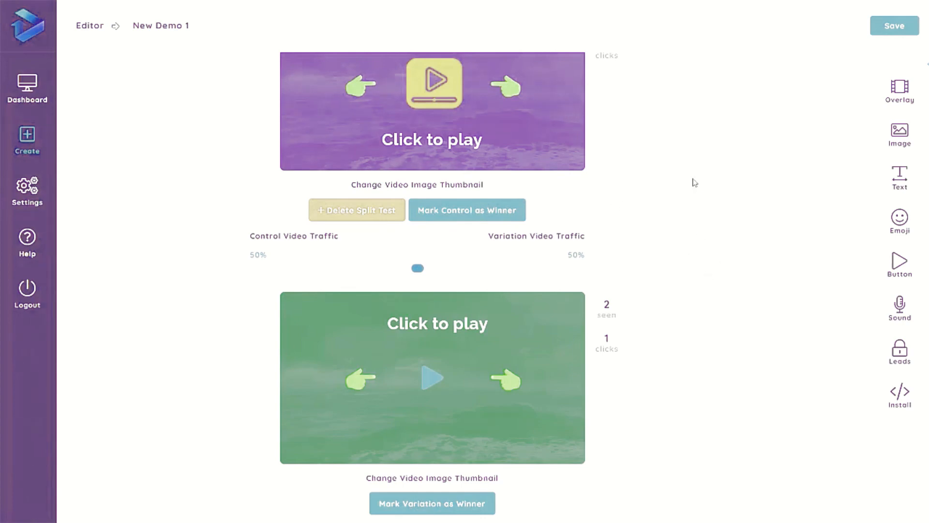
{"action": "scroll", "coordinate": [697, 188], "scroll_direction": "up", "scroll_amount": 2}
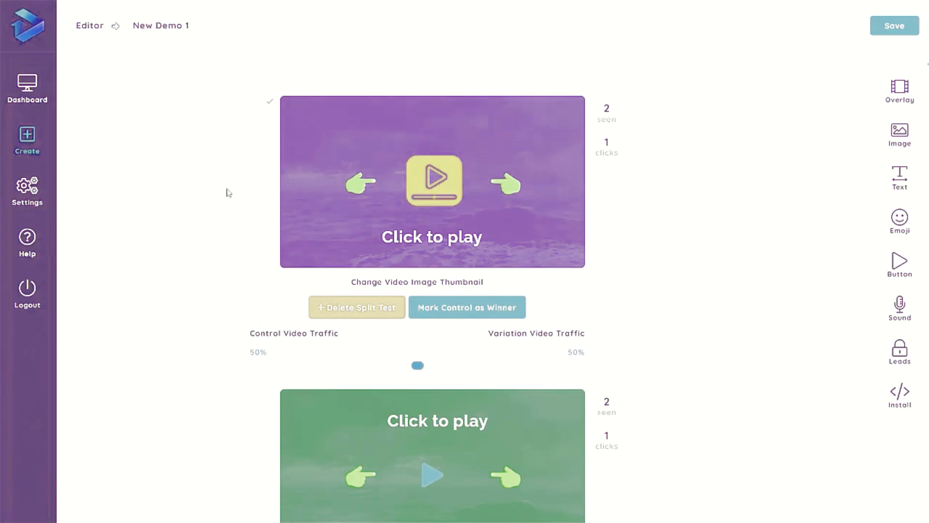